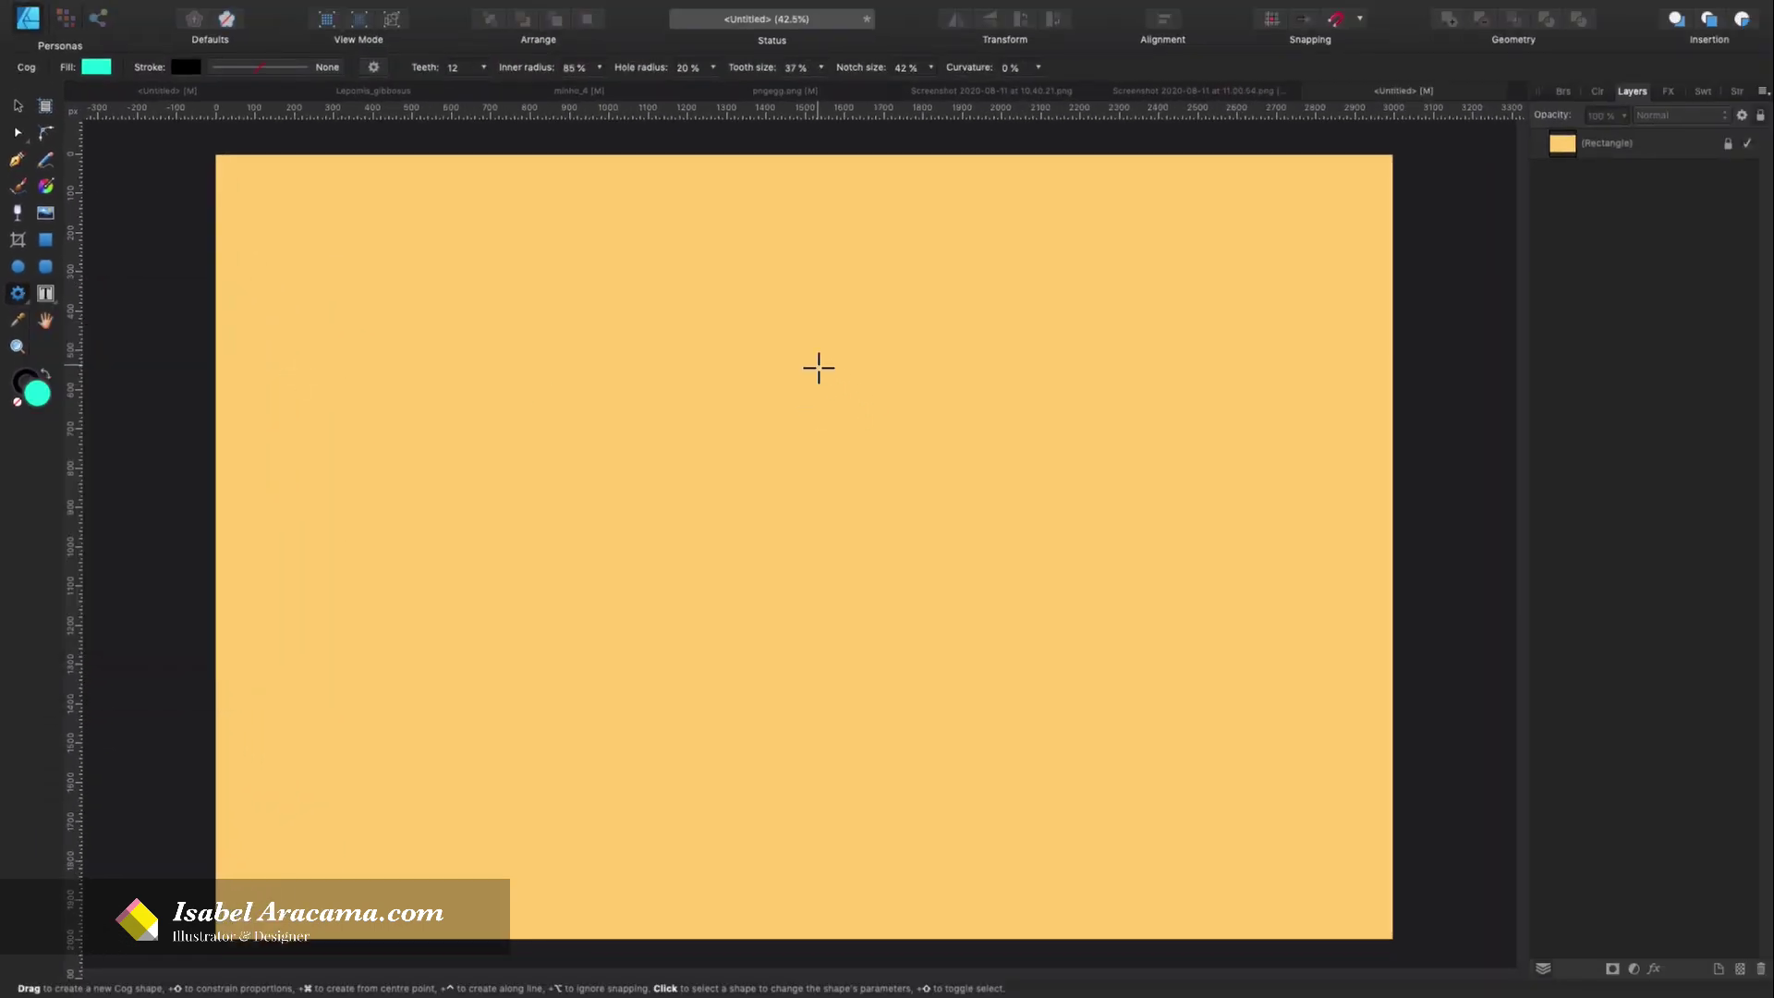
Draw a large cyan 12-tooth cog and reshape its curved notches into square teeth
left_click_drag(1308, 270, 1711, 696)
left_click_drag(972, 579, 1200, 706)
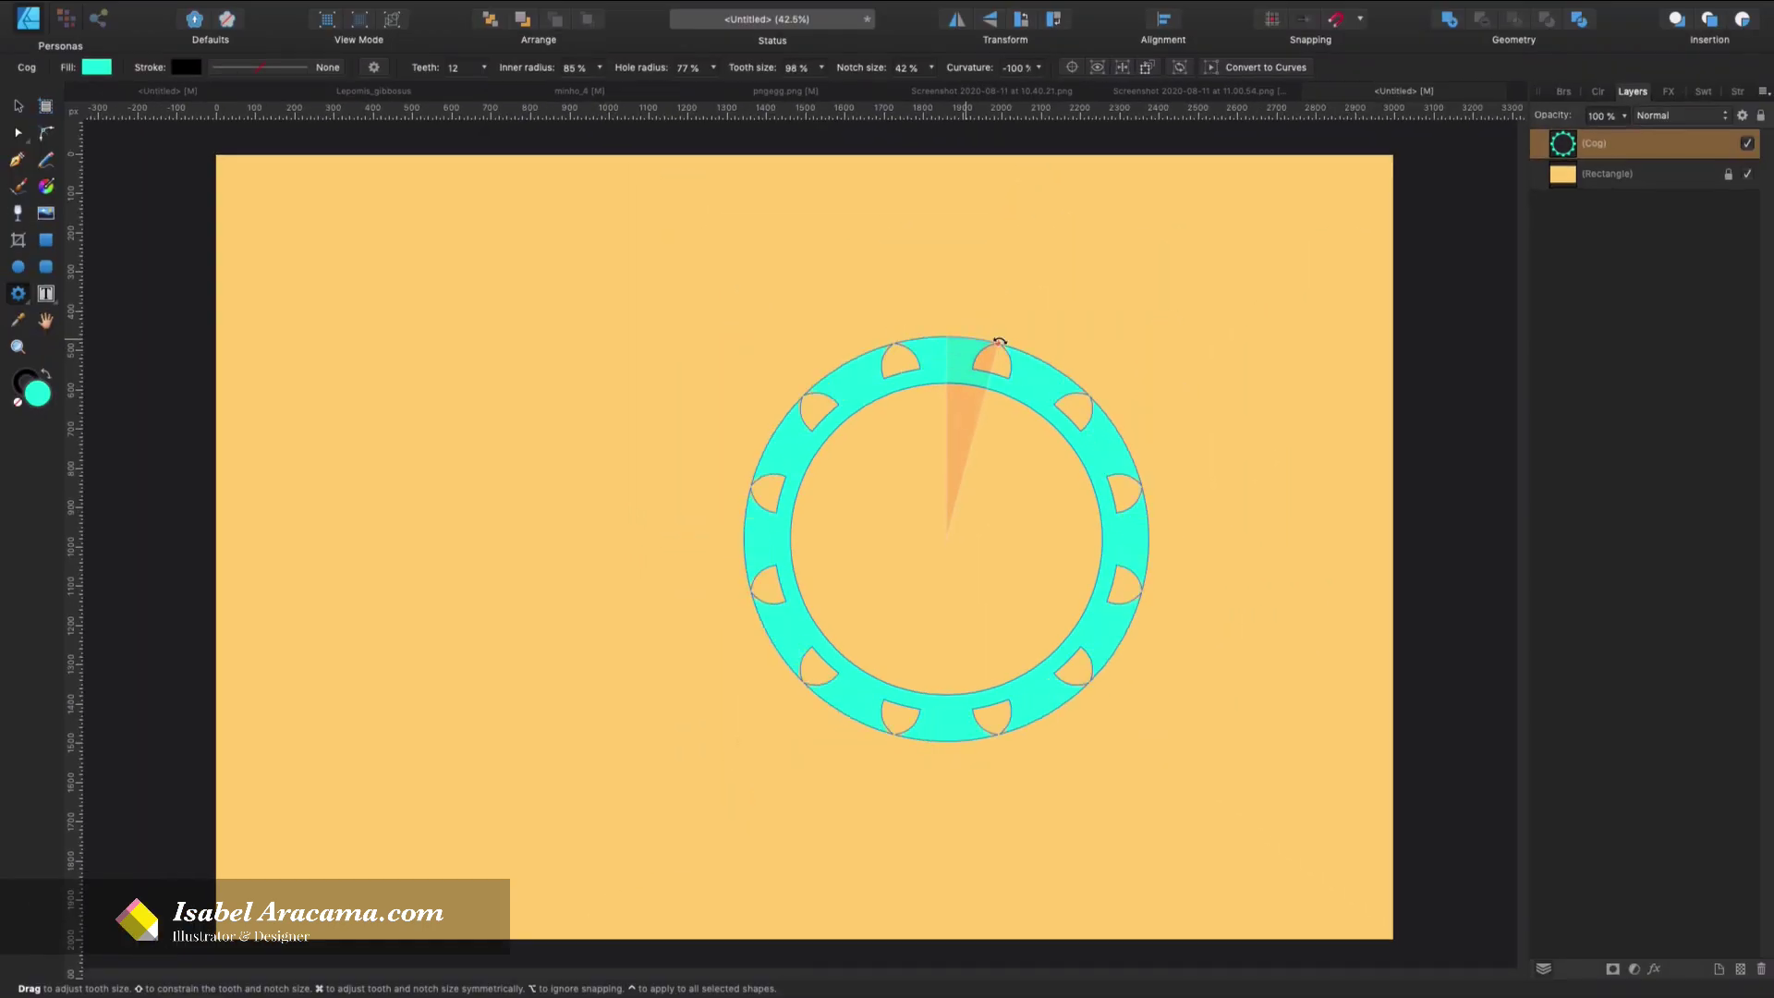
mouse_move(998, 342)
left_mouse_down()
mouse_move(1045, 358)
mouse_move(977, 339)
left_mouse_up()
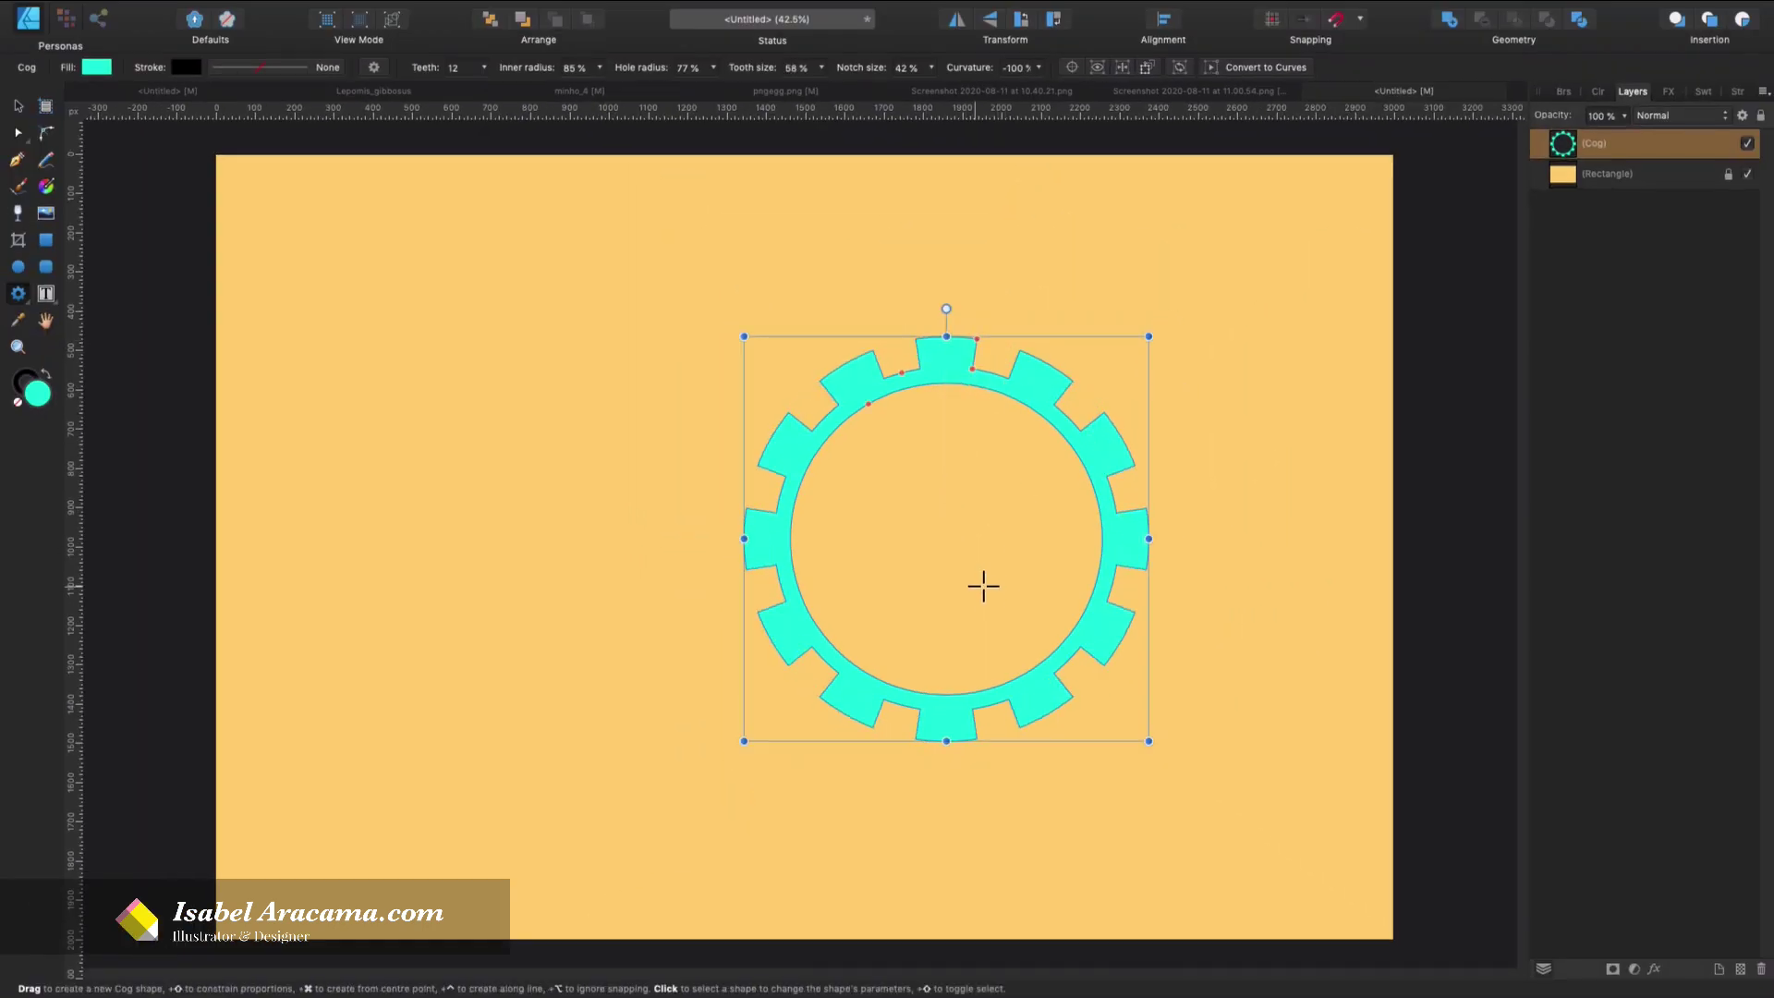
Move the cog toward the centre of the orange canvas
key("v")
left_click_drag(1024, 394, 923, 382)
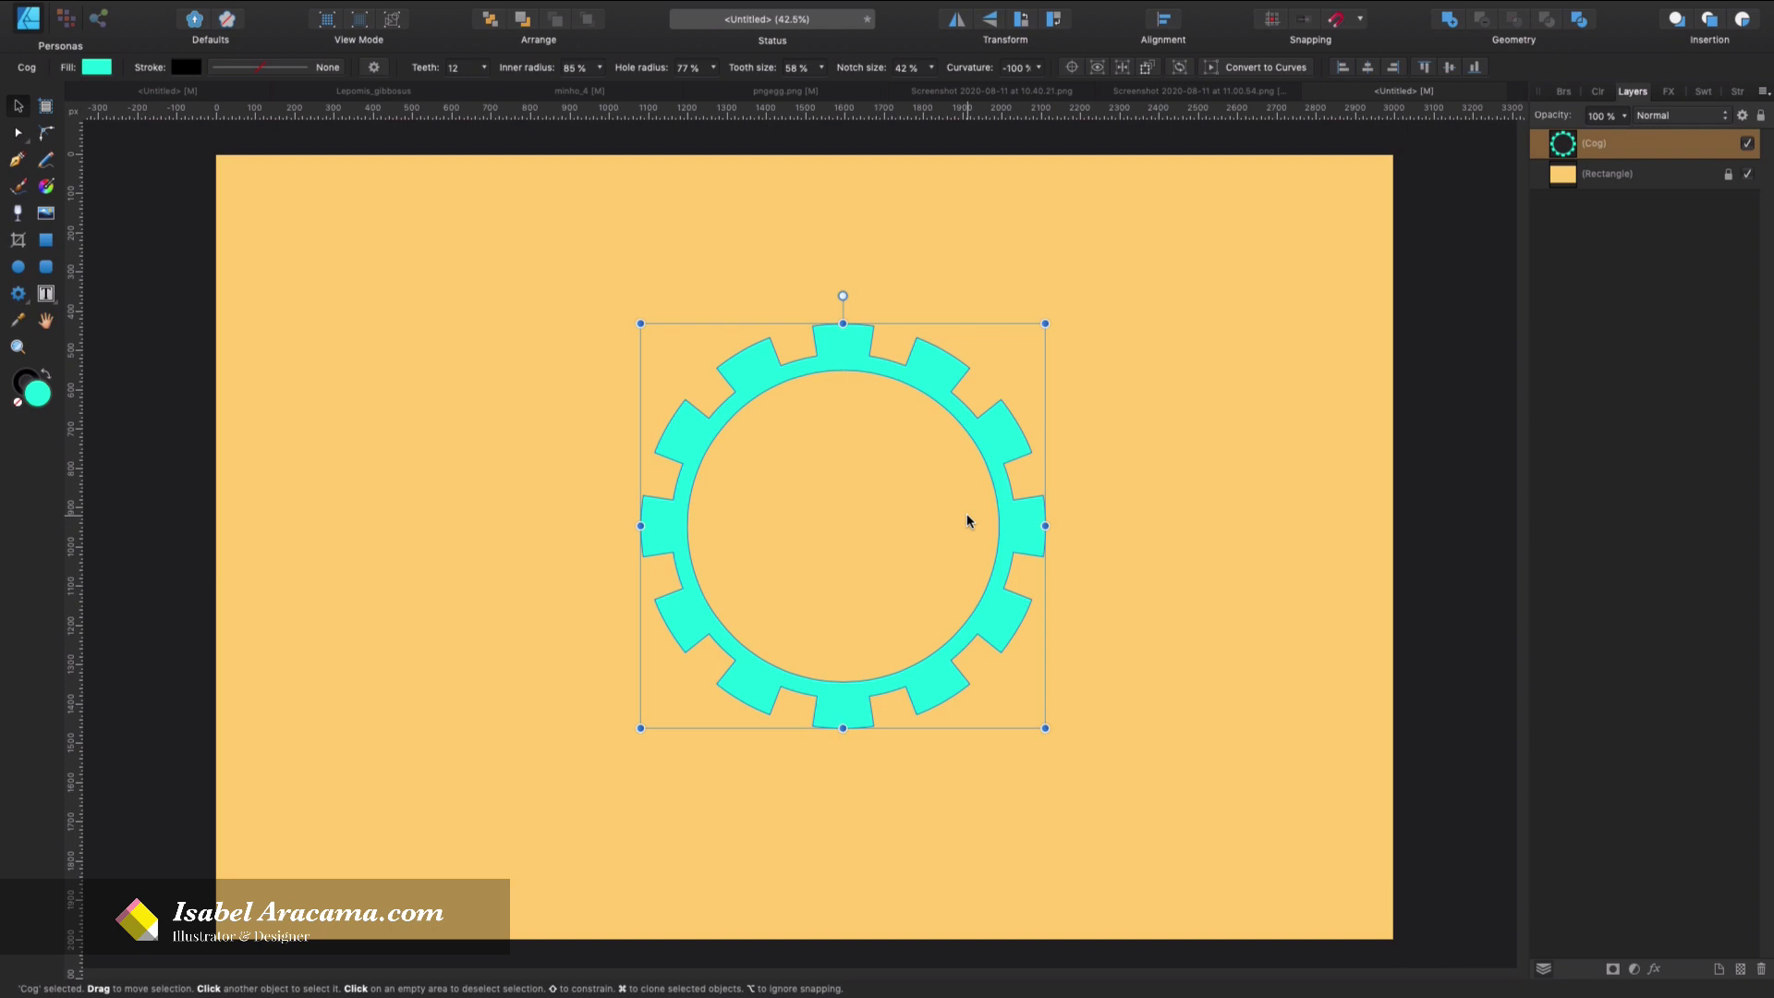
left_click_drag(950, 380, 1090, 387)
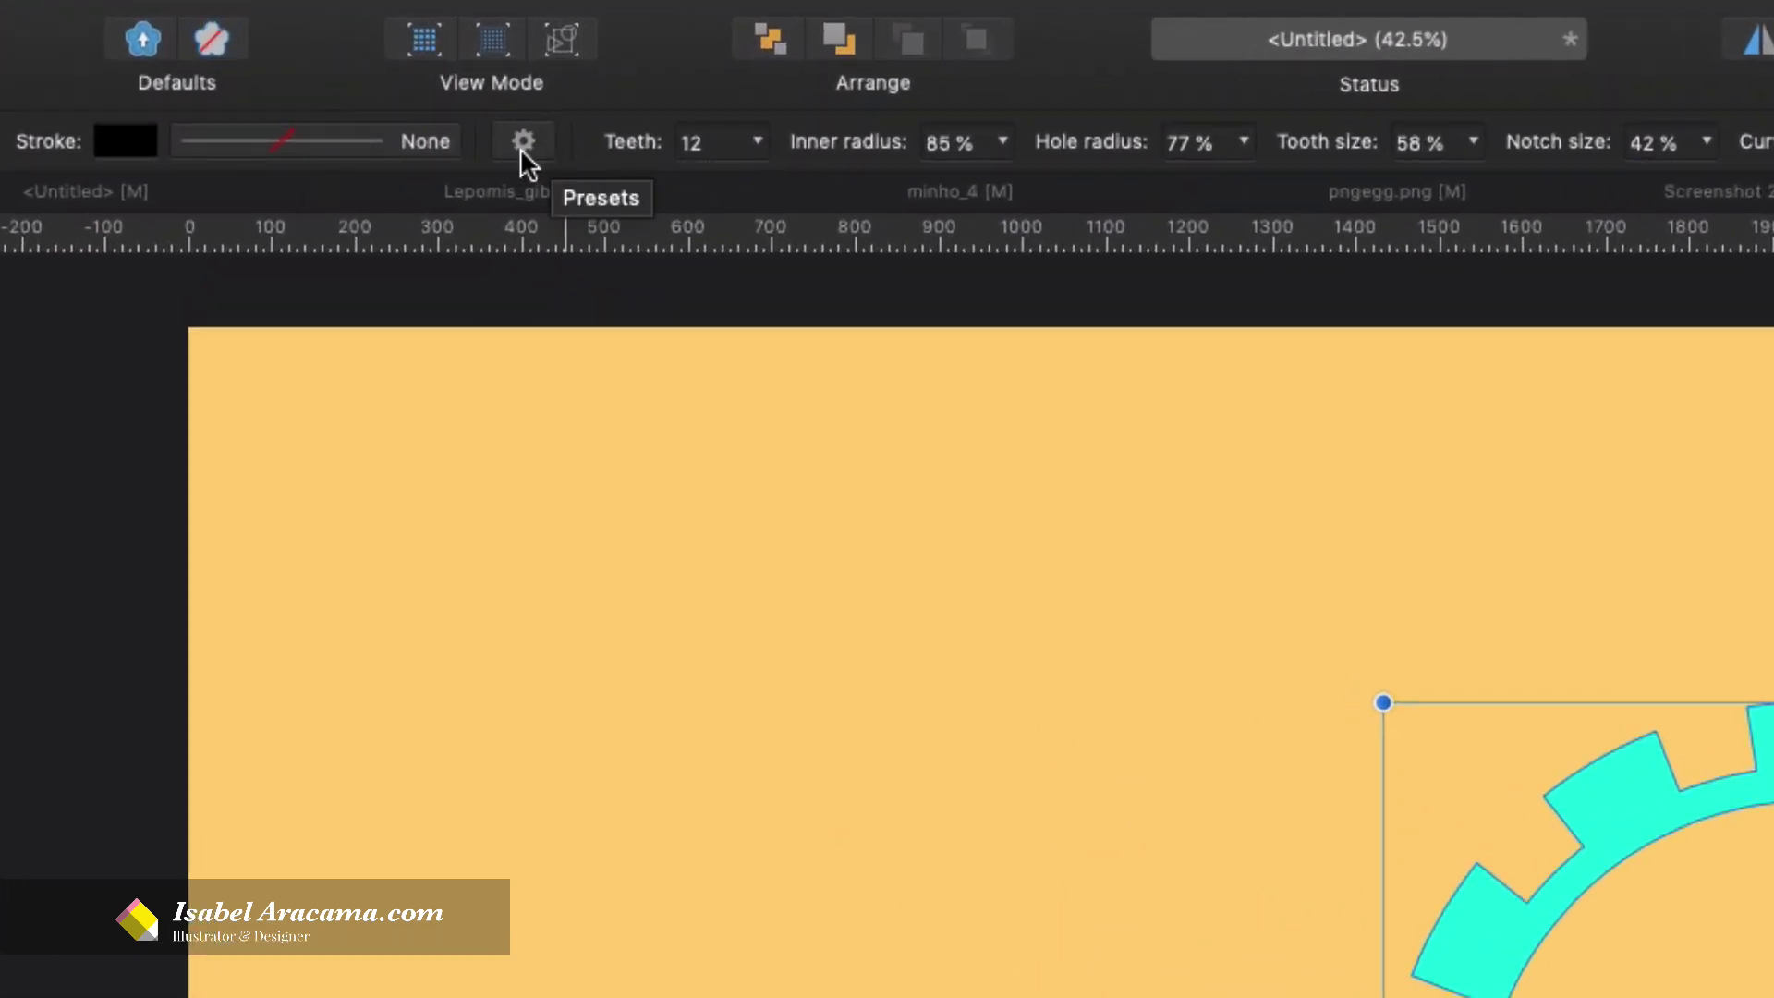
Apply the three-blade Cog preset (3 teeth, 20% radii, 90% tooth size), then reselect the cog
left_click(522, 143)
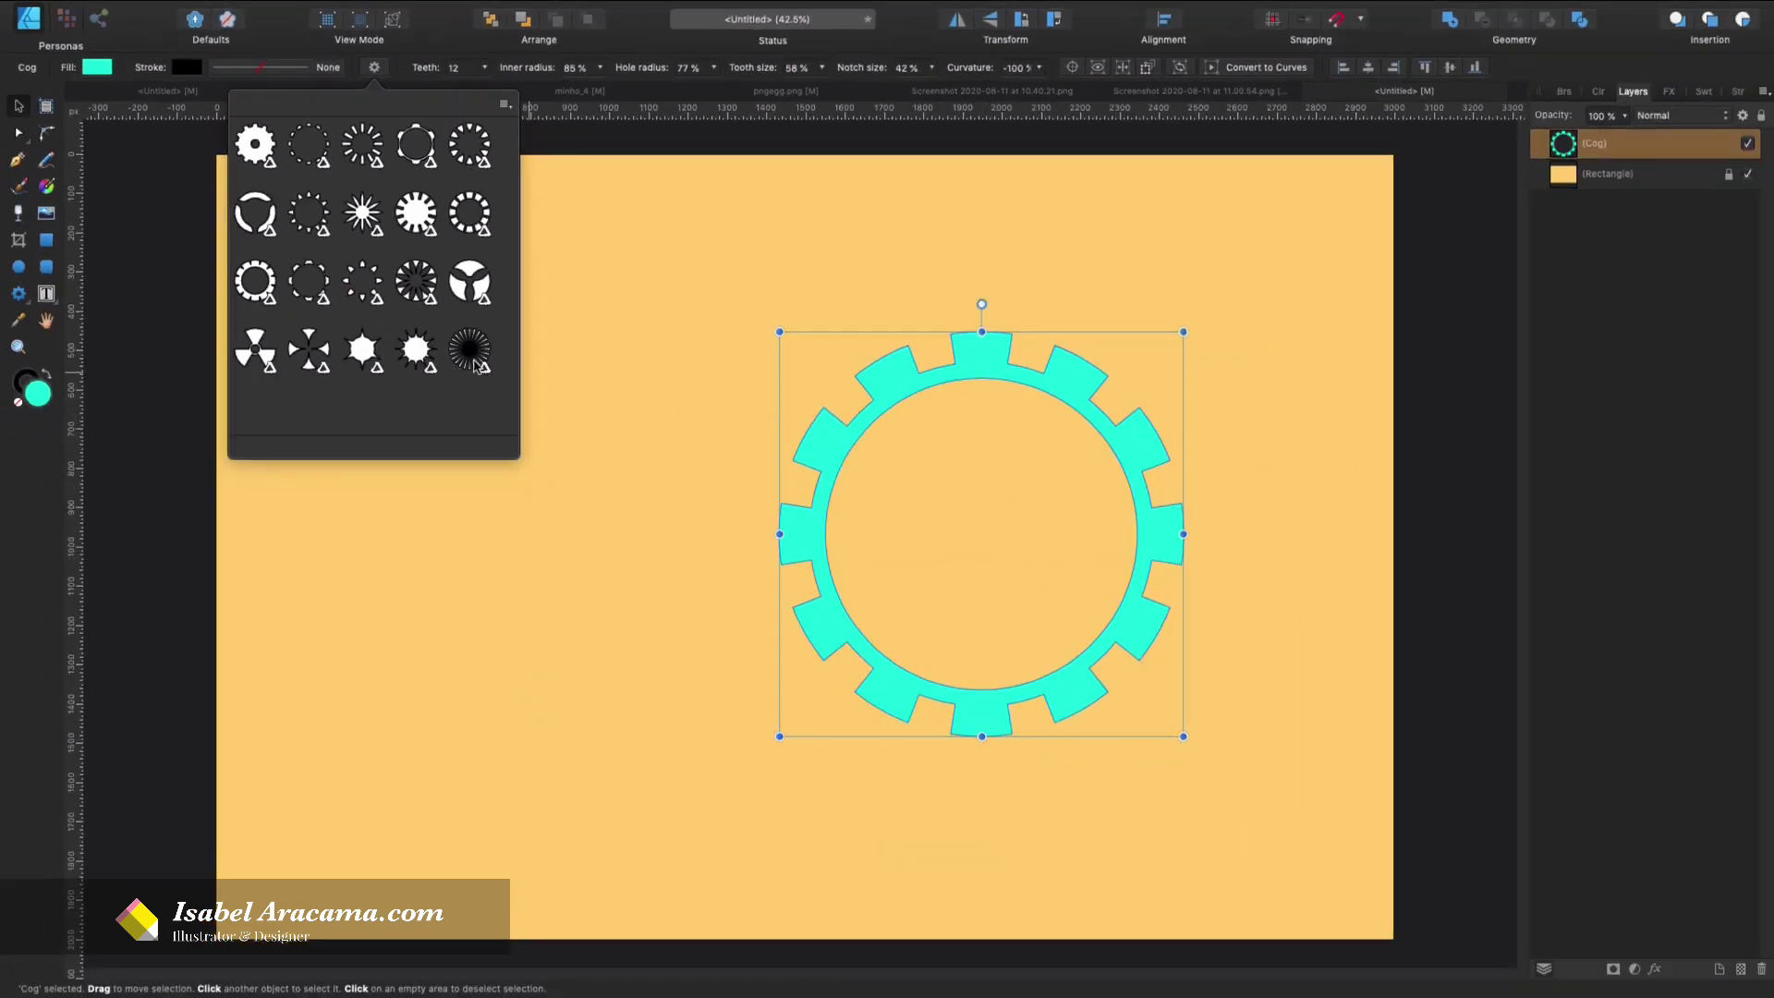
left_click(469, 283)
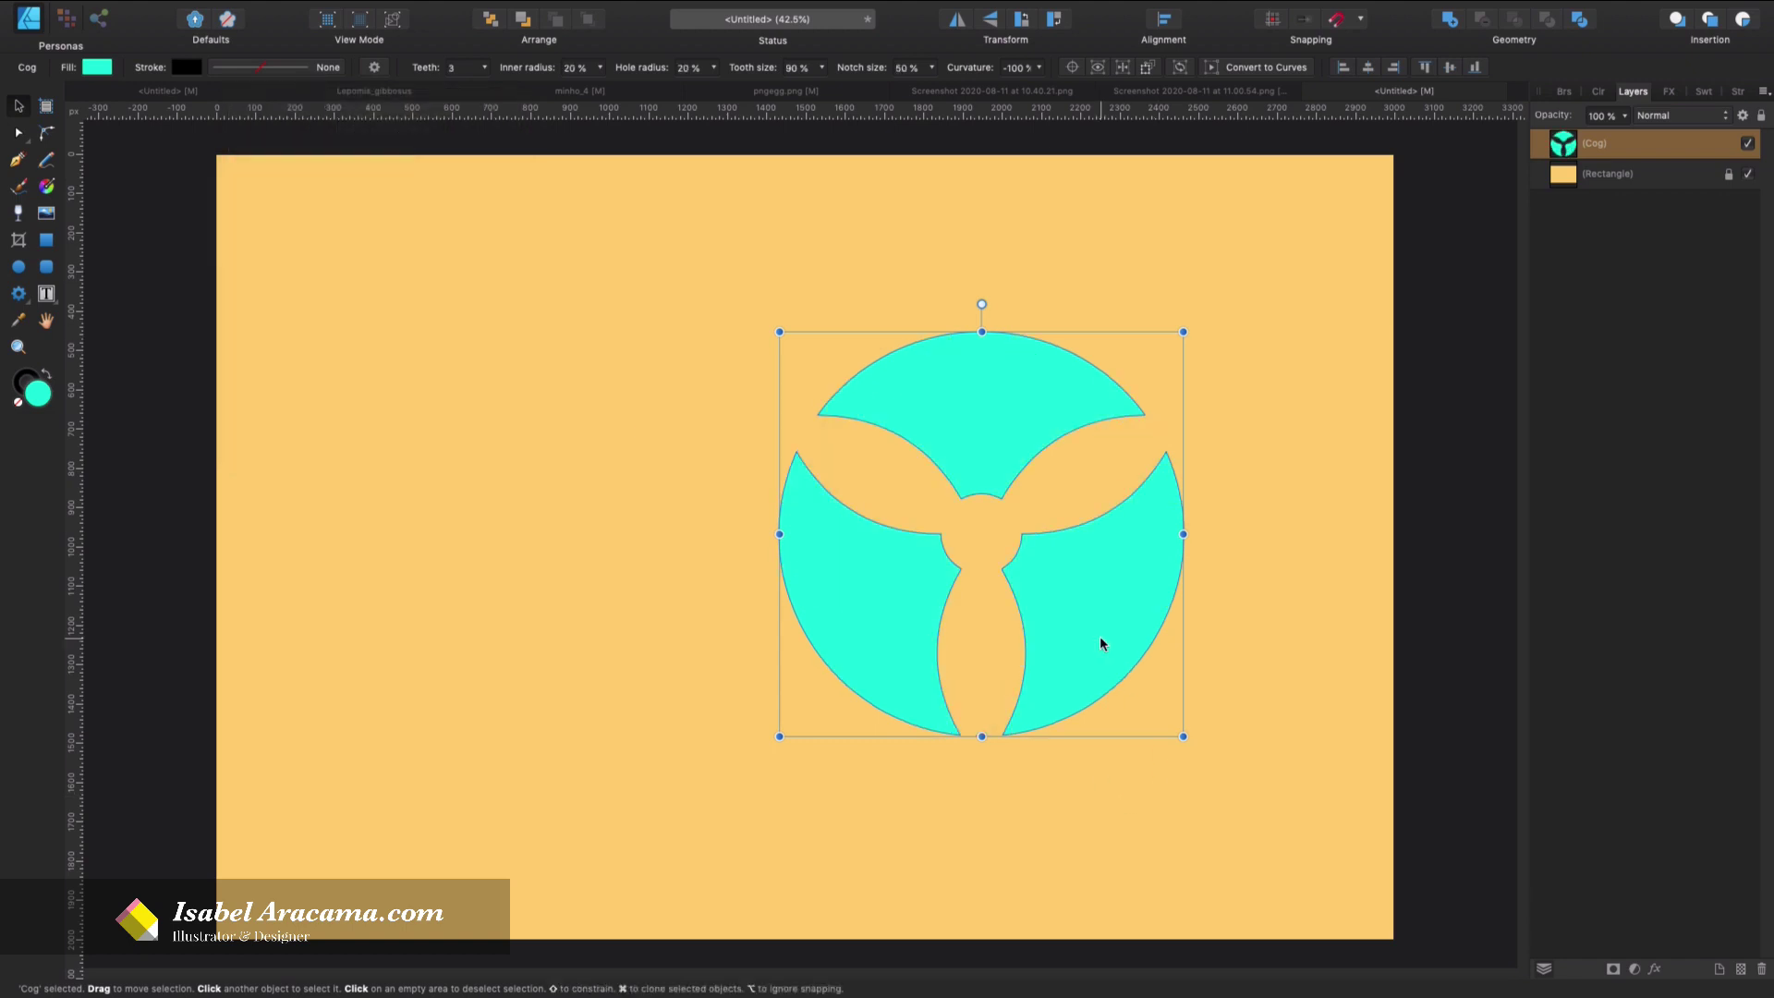
left_click(1269, 692)
left_click(1124, 628)
Reselect the cog and look through the cog presets options menu
key("super+d")
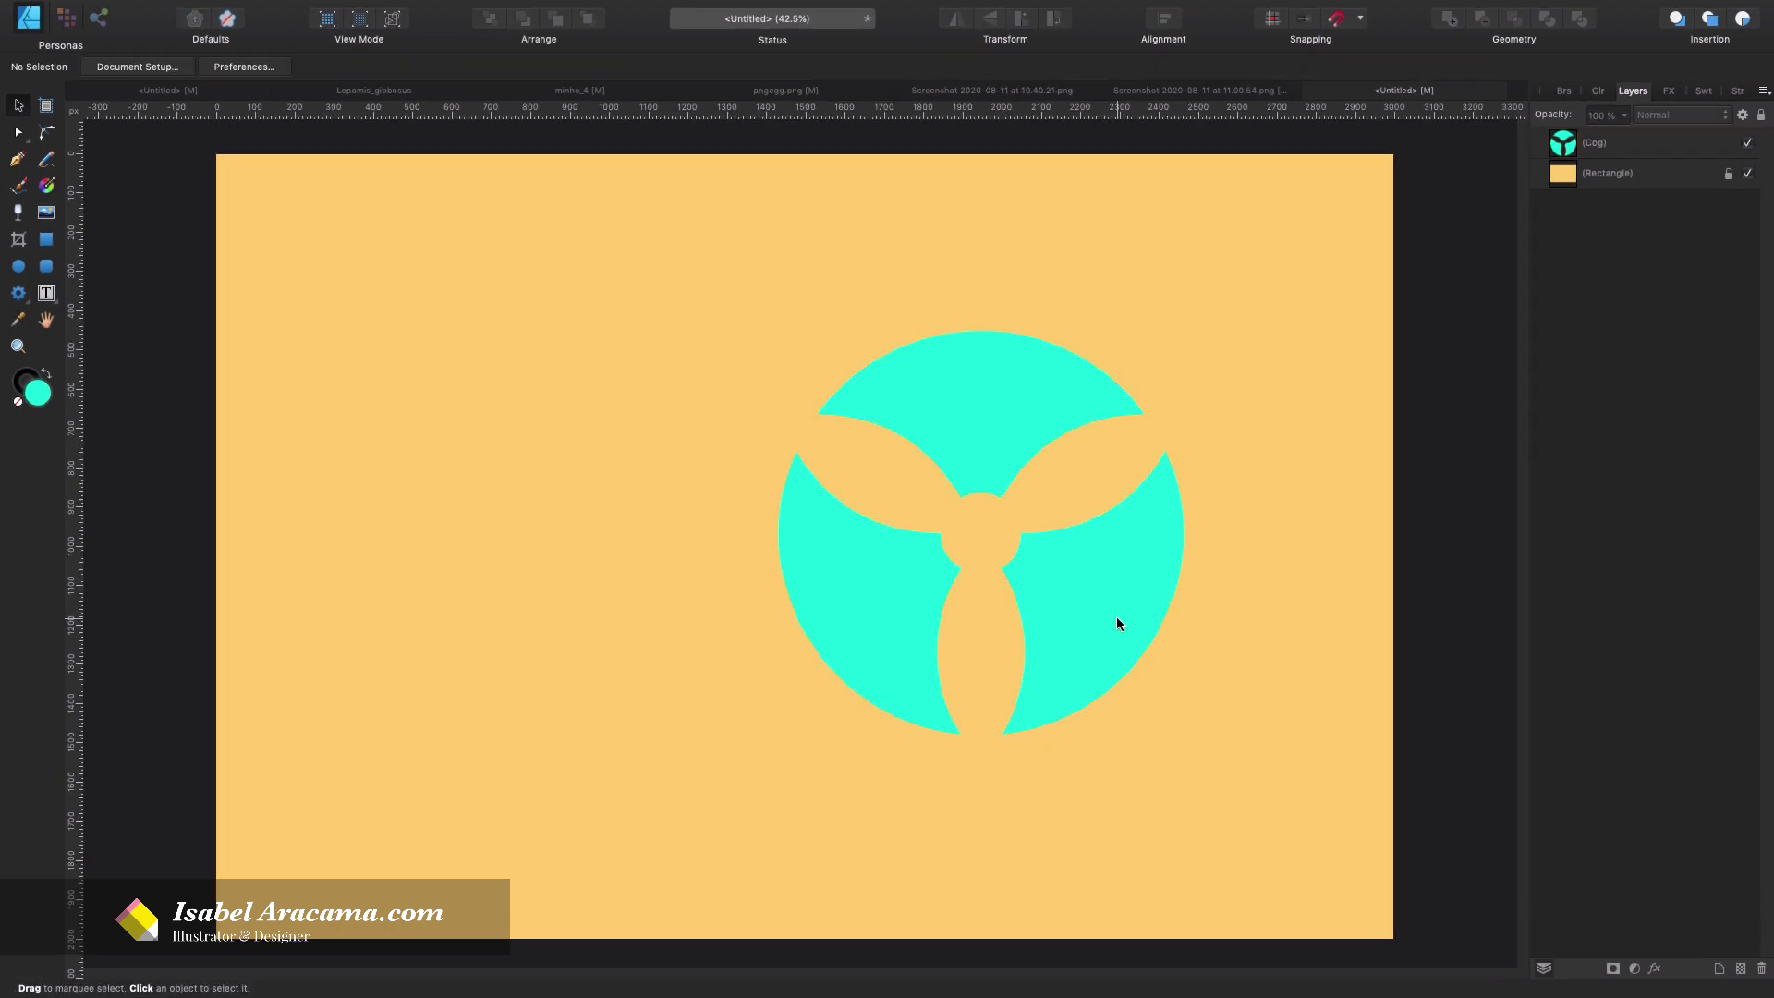
left_click(1116, 617)
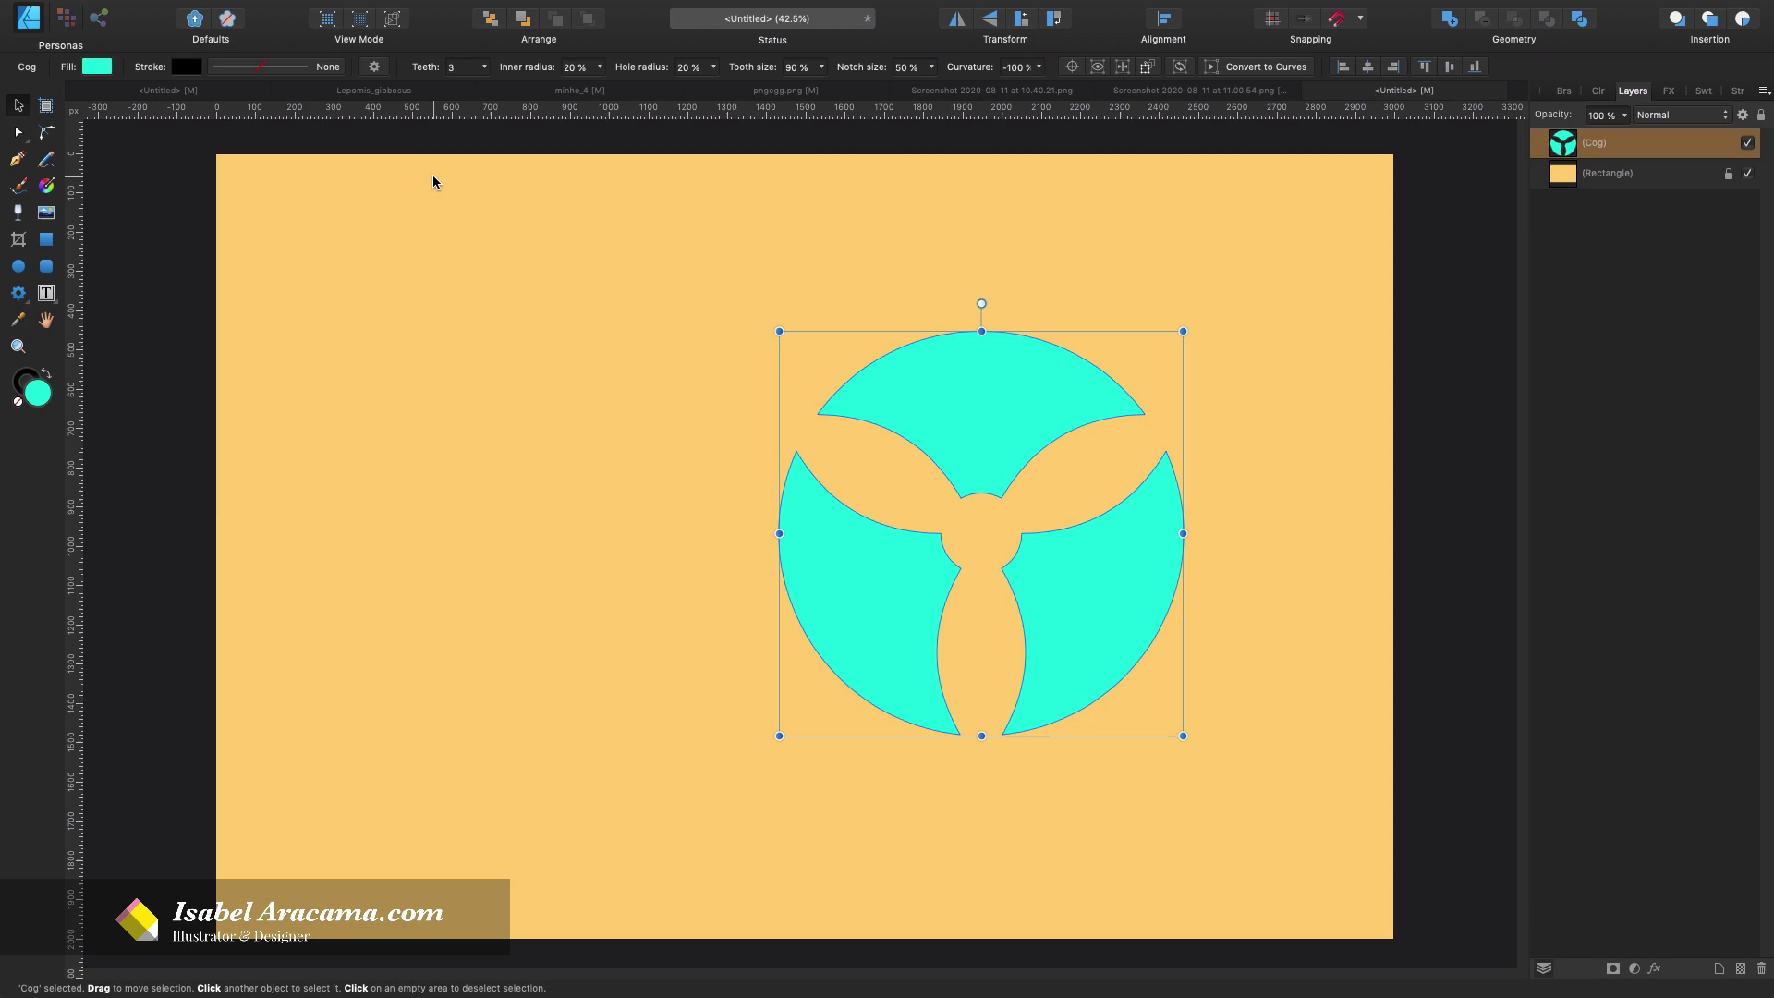
left_click(374, 67)
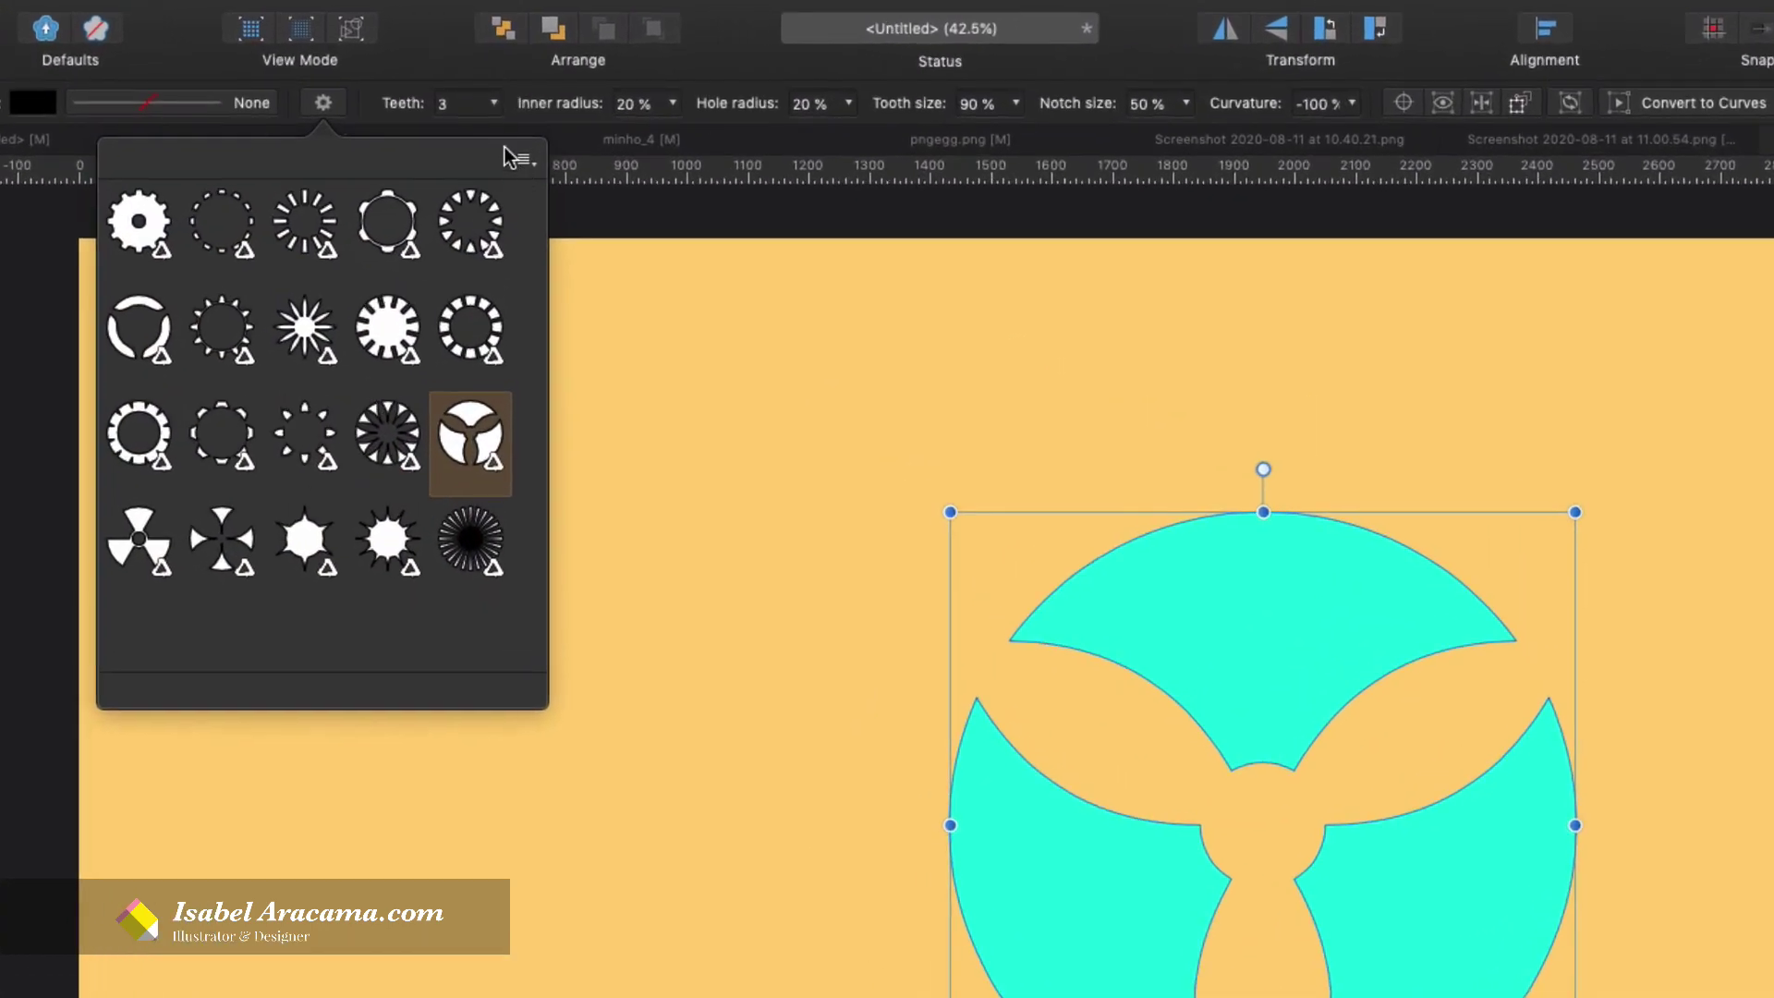
left_click(523, 163)
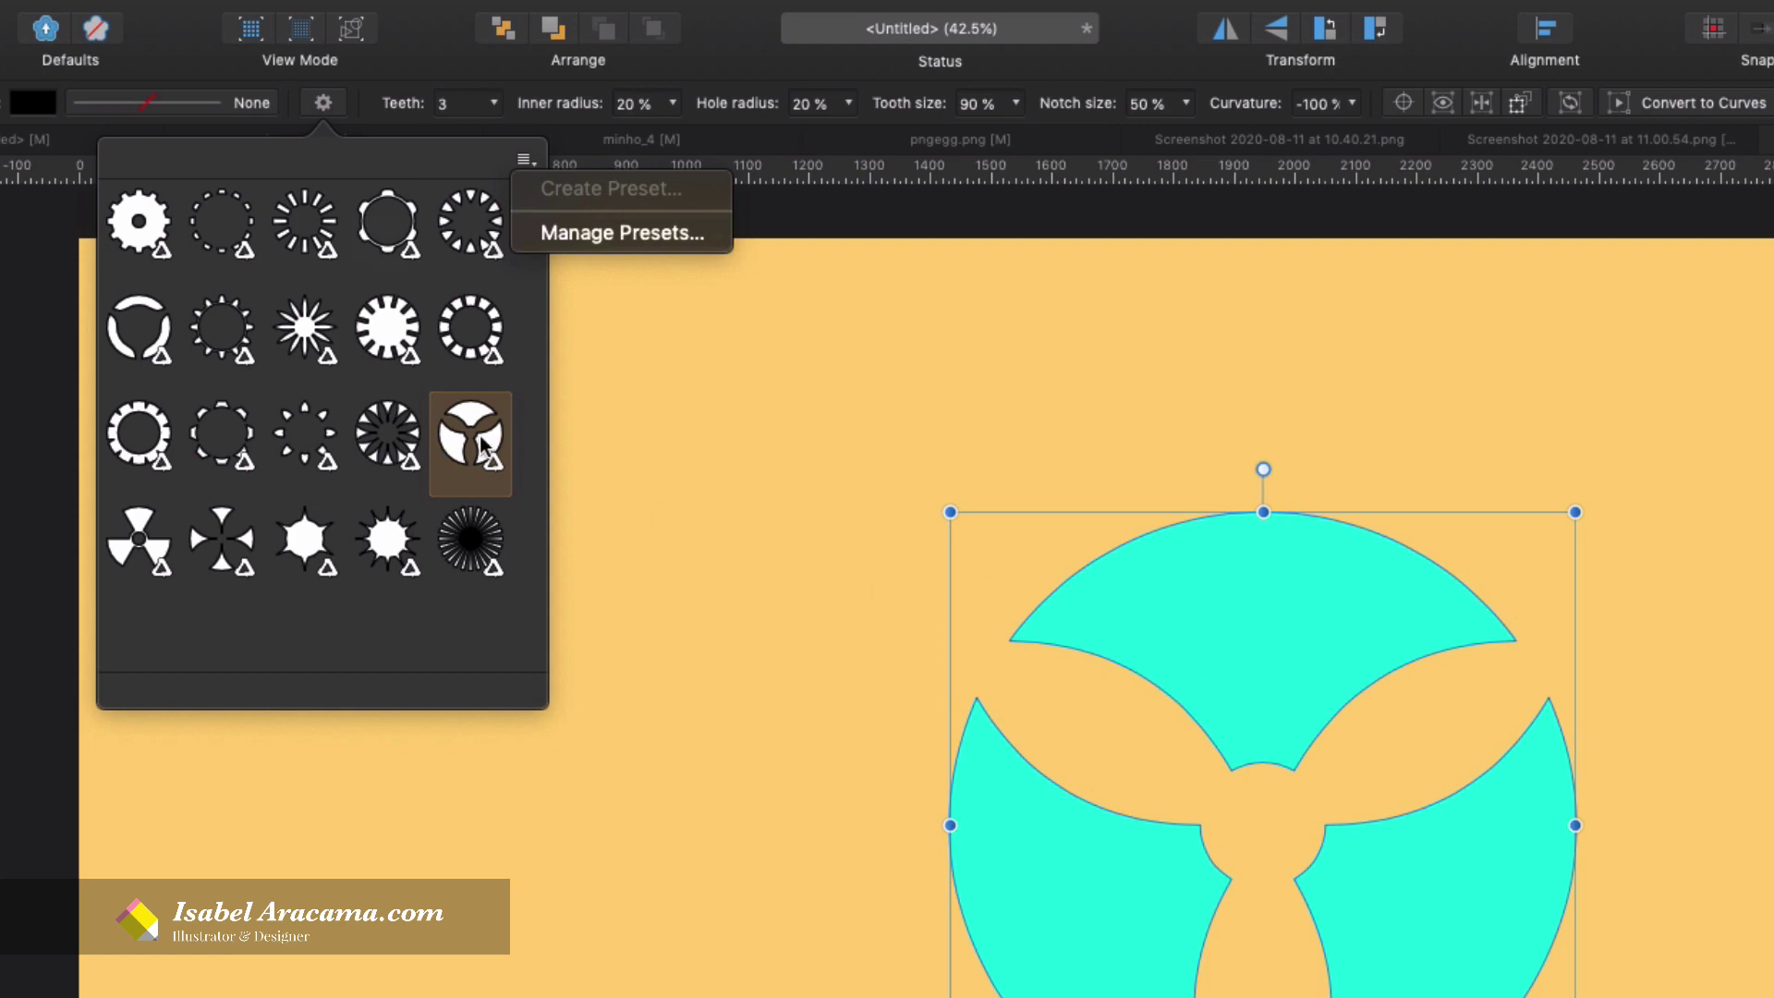
left_click(1231, 633)
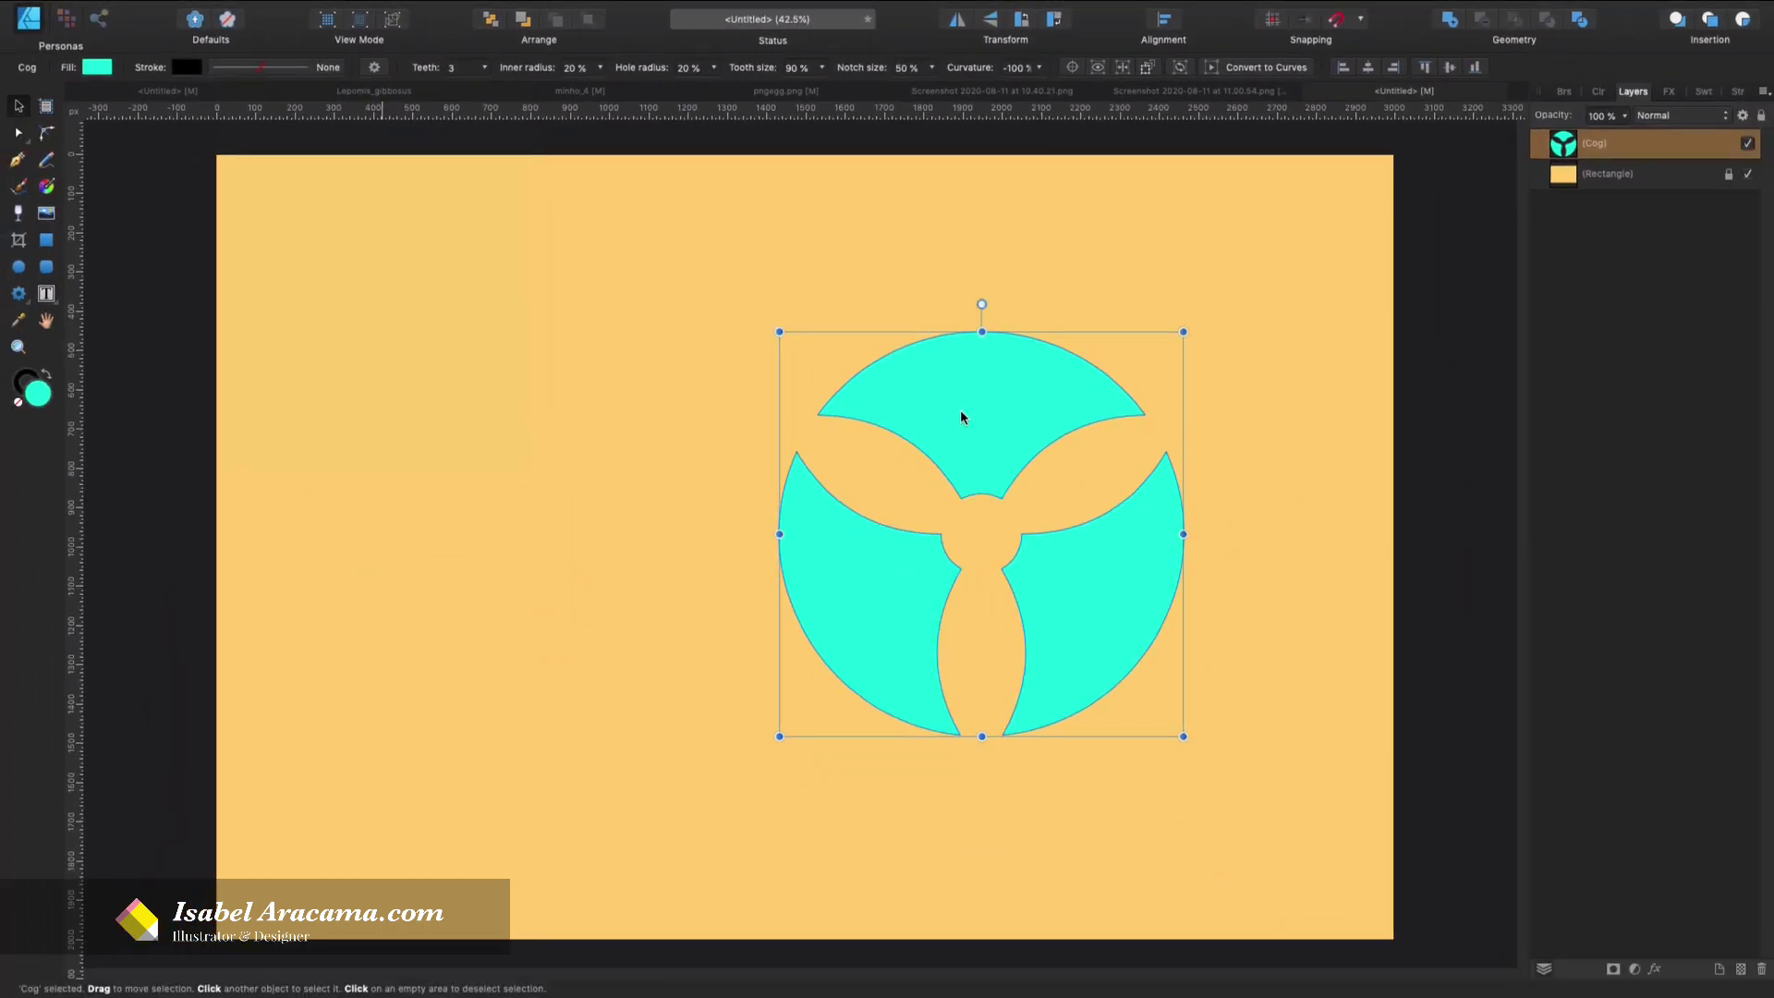
With the Node Tool, set tooth size to 40% and notch size to 100%
key("a")
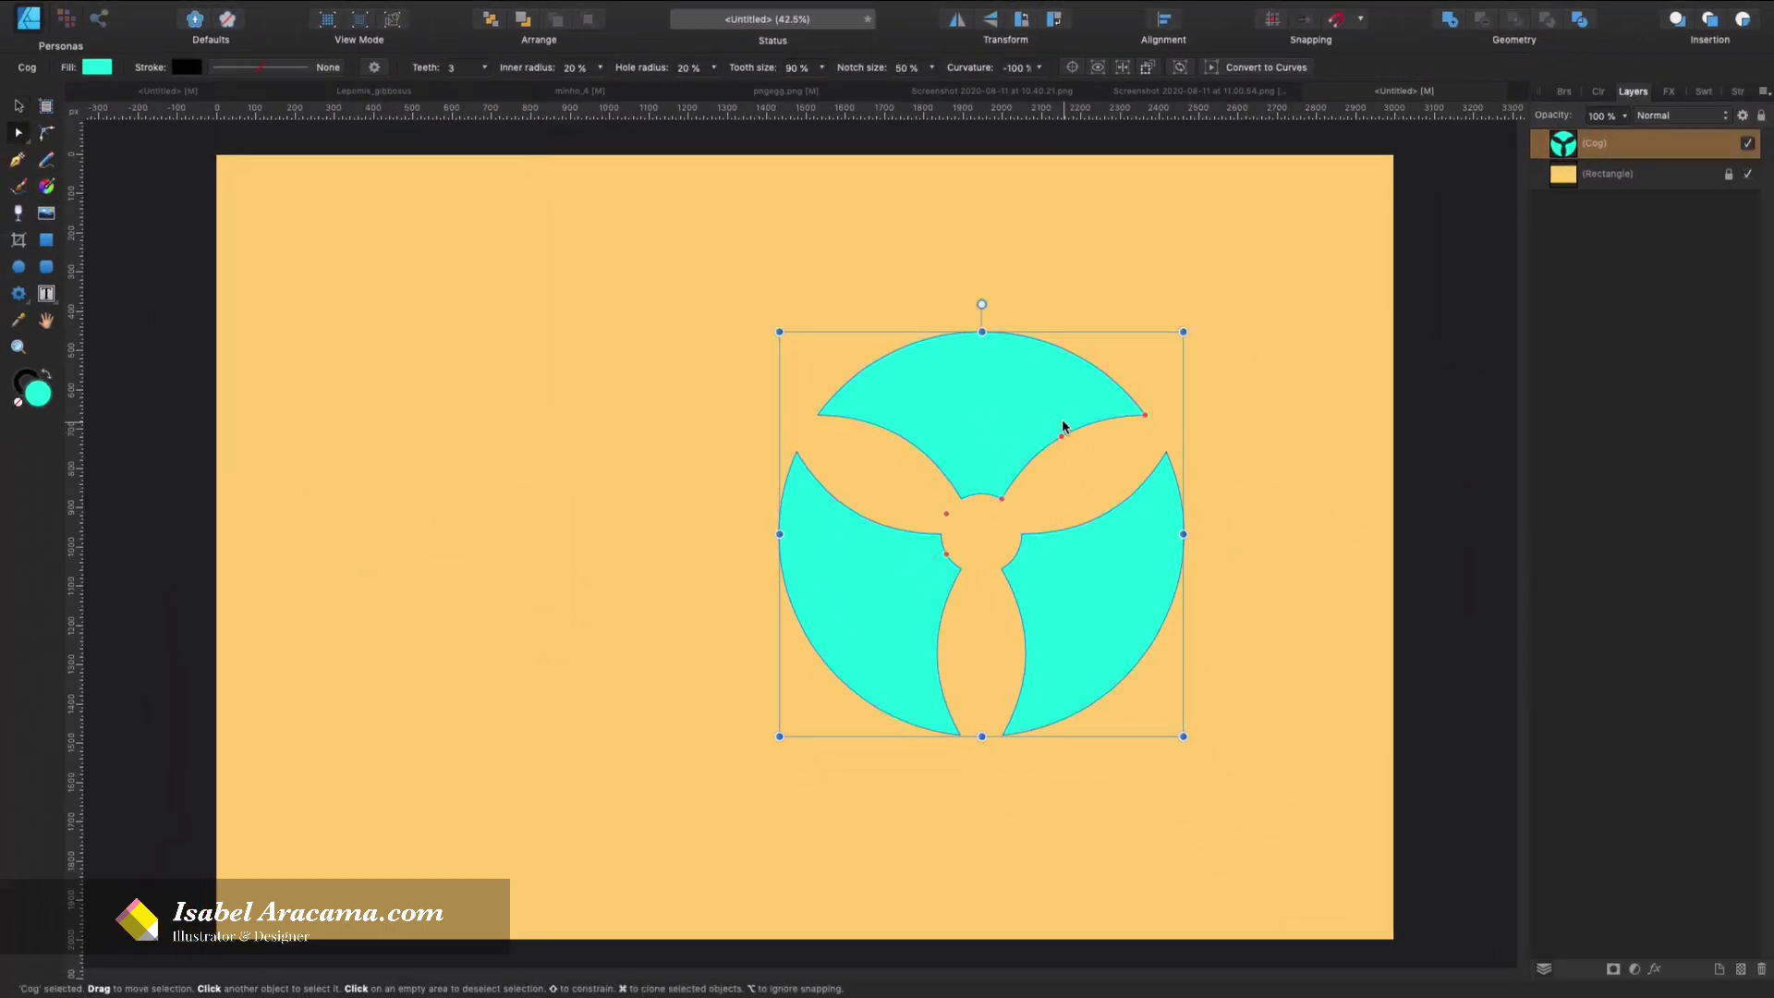
left_click_drag(1144, 414, 1062, 347)
left_click_drag(982, 499, 972, 453)
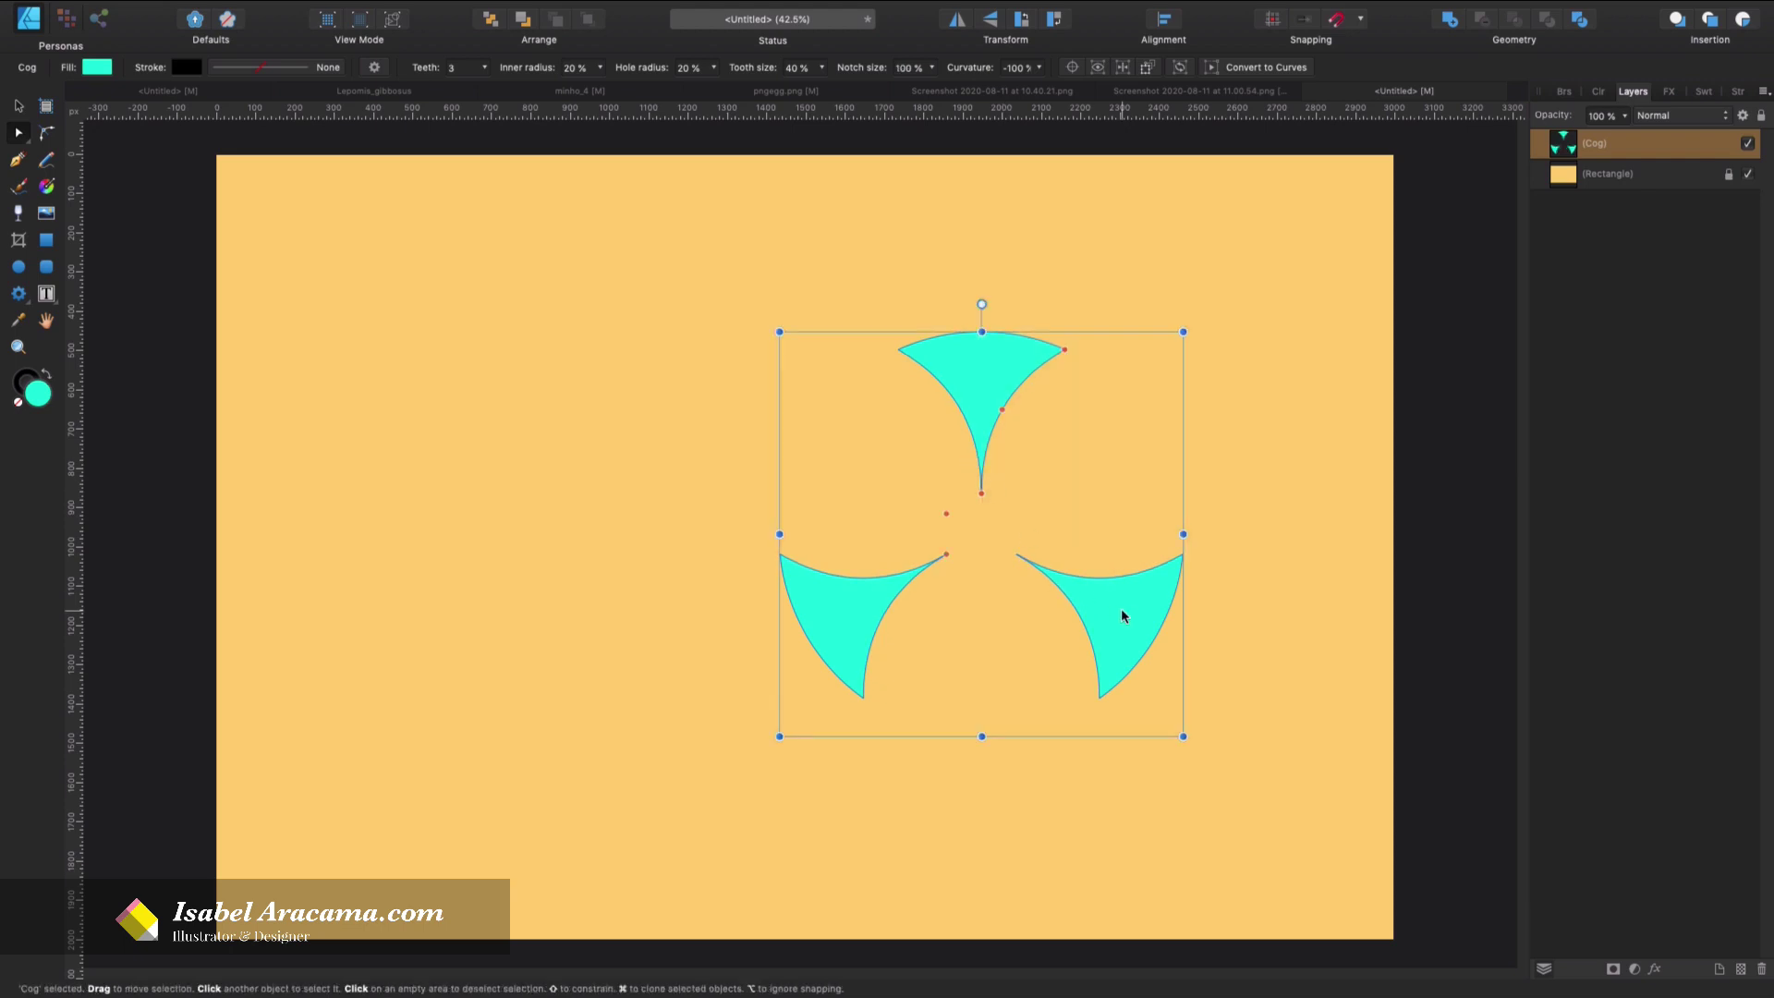
Save the three-blade curved cog as a new preset named 'yahooo'
left_click(374, 67)
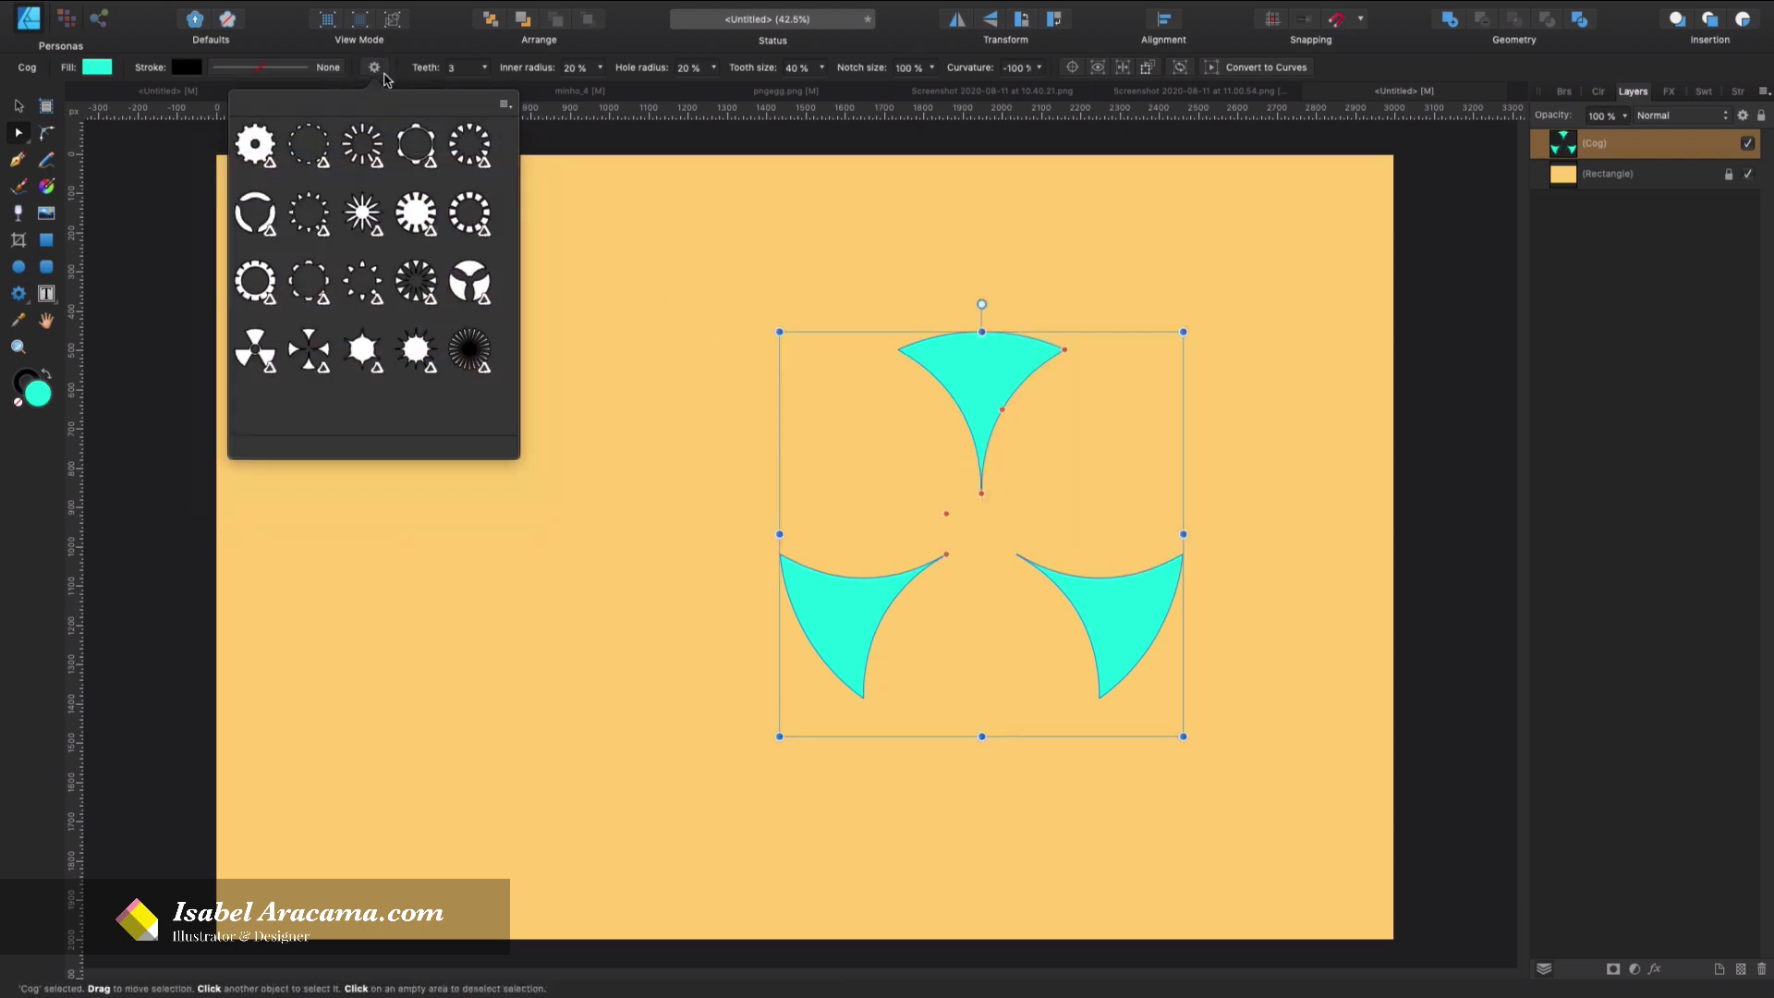
left_click(504, 106)
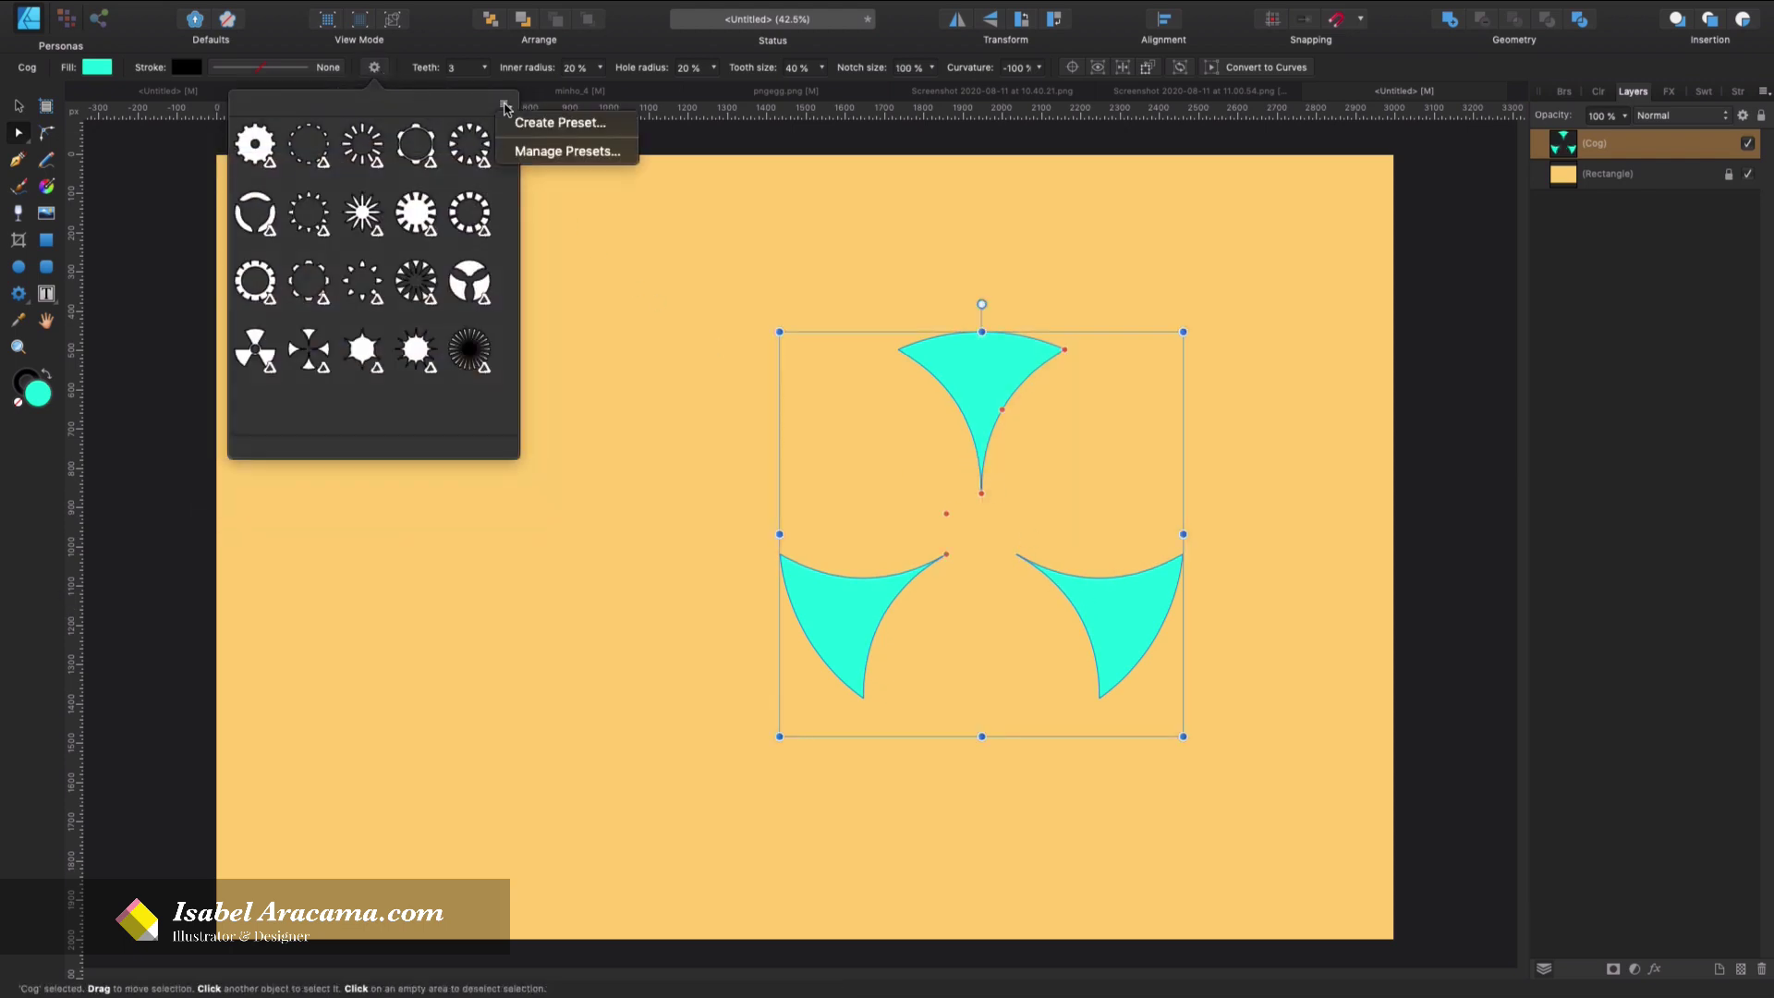
left_click(553, 124)
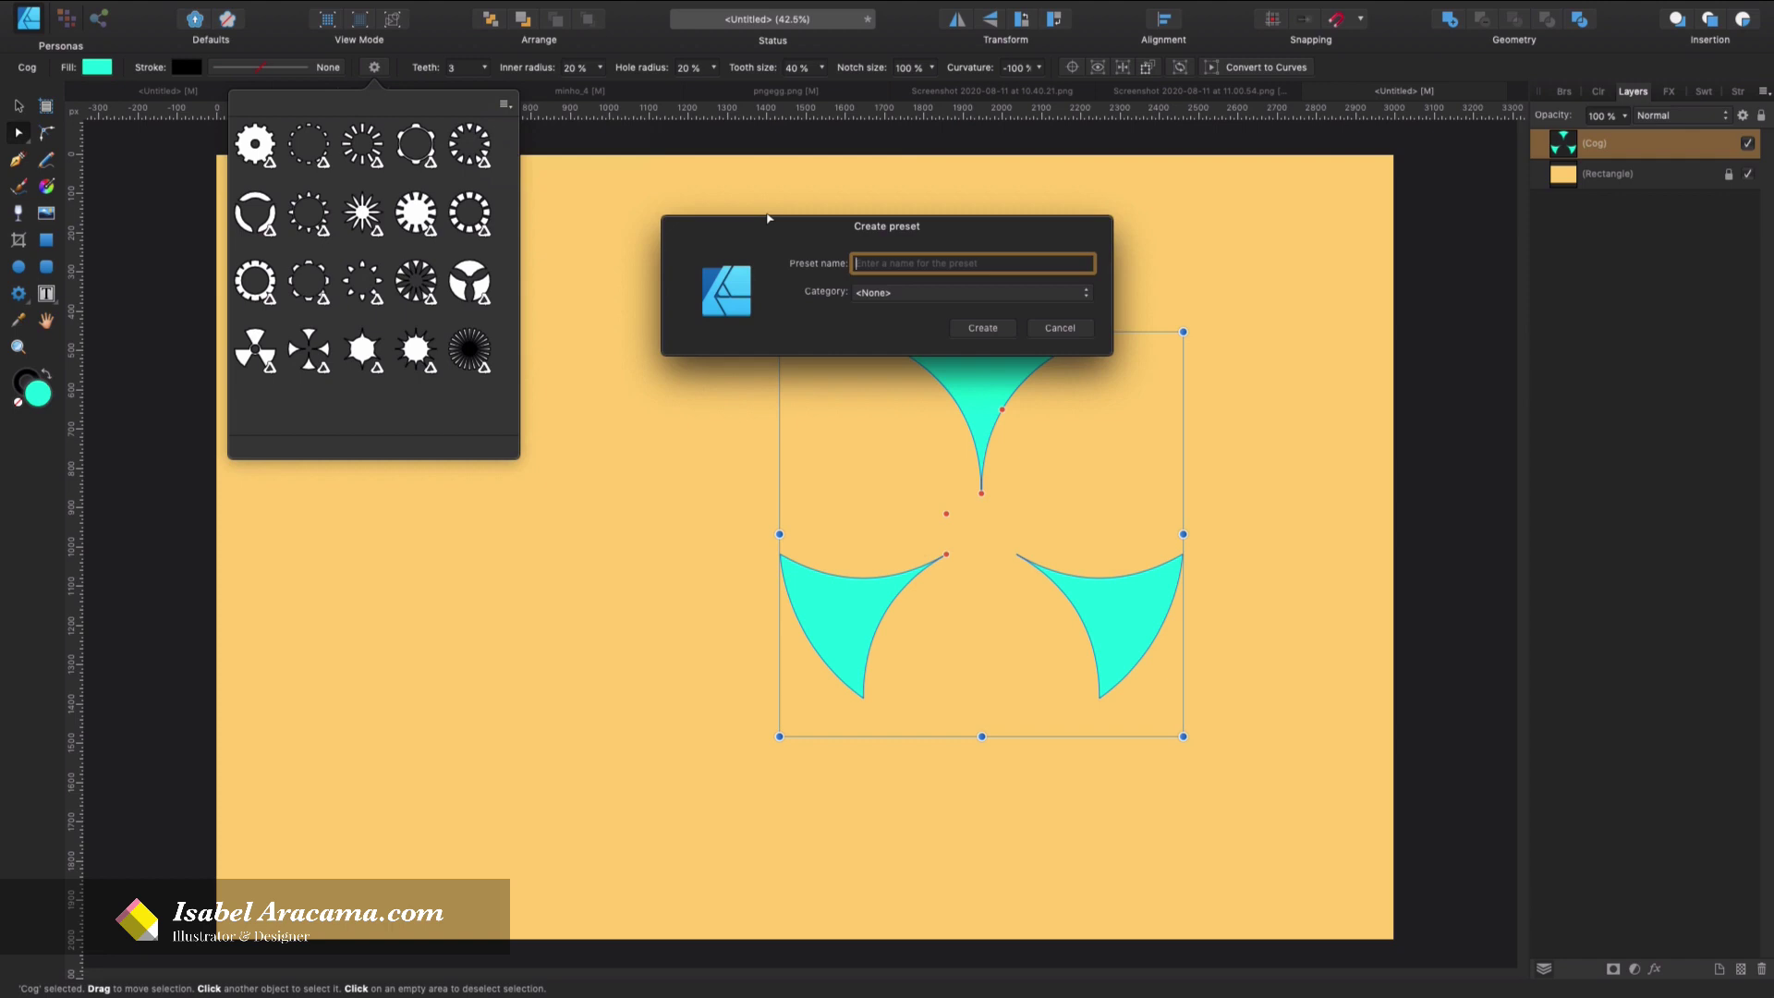
type("yahooo")
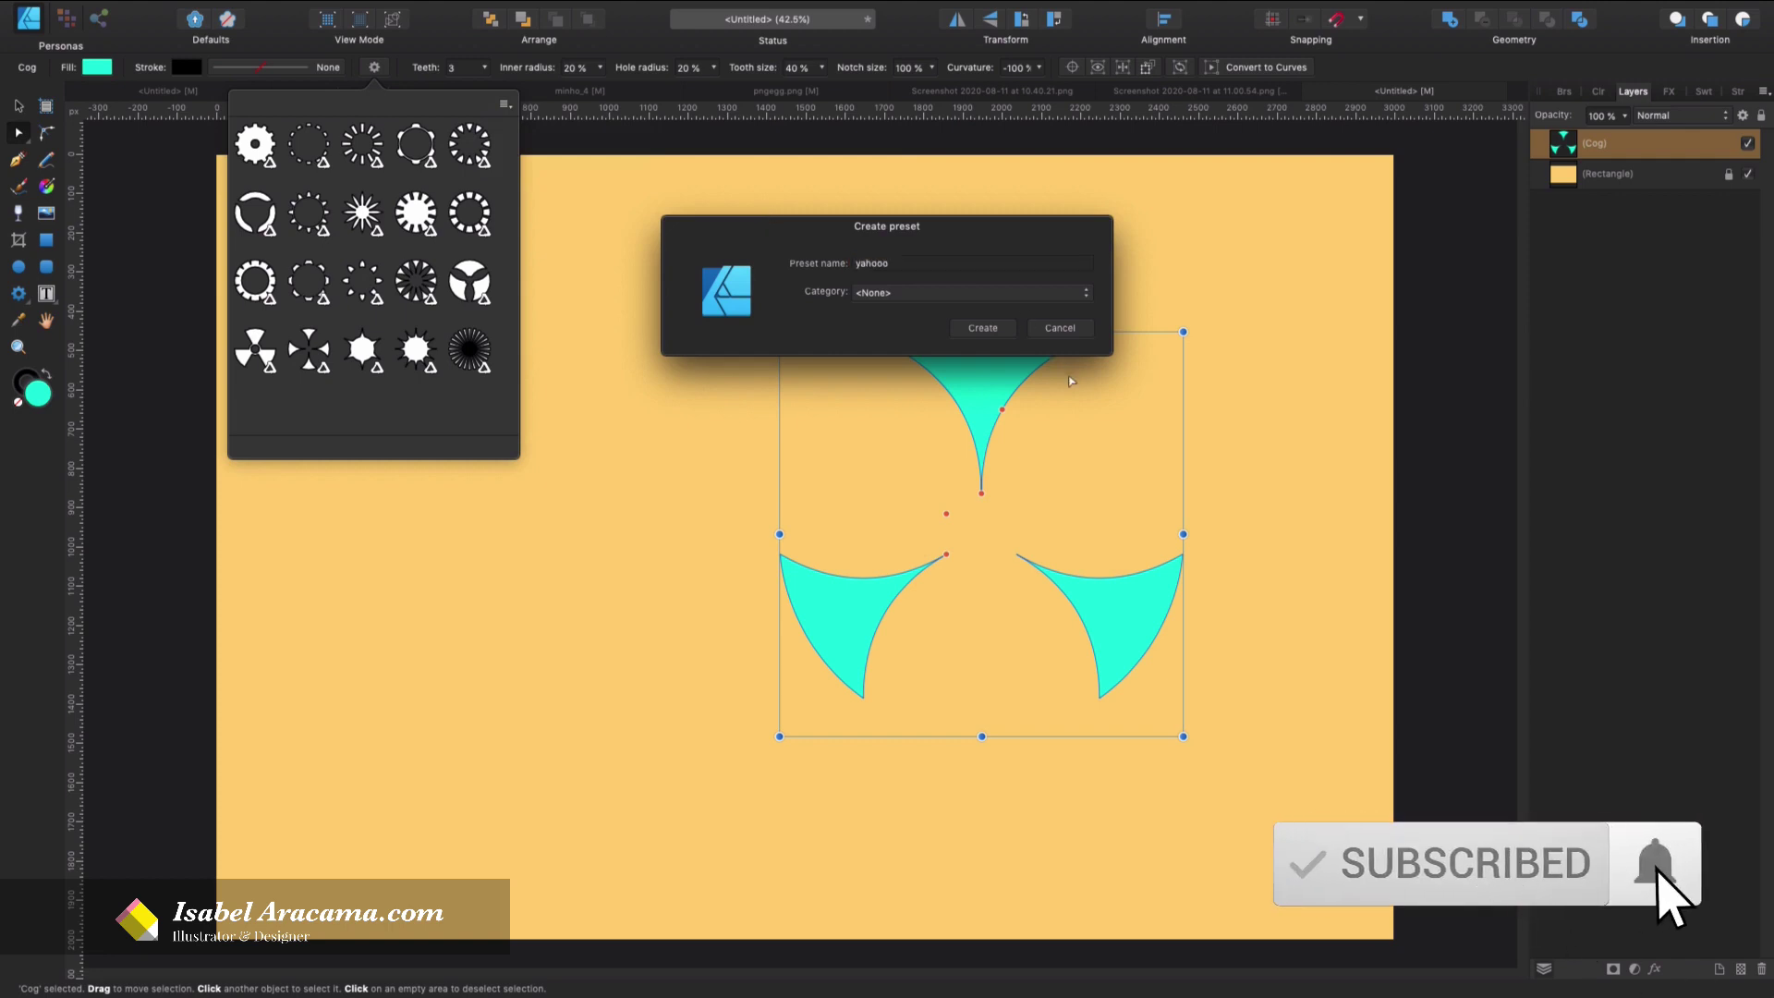
left_click(1003, 332)
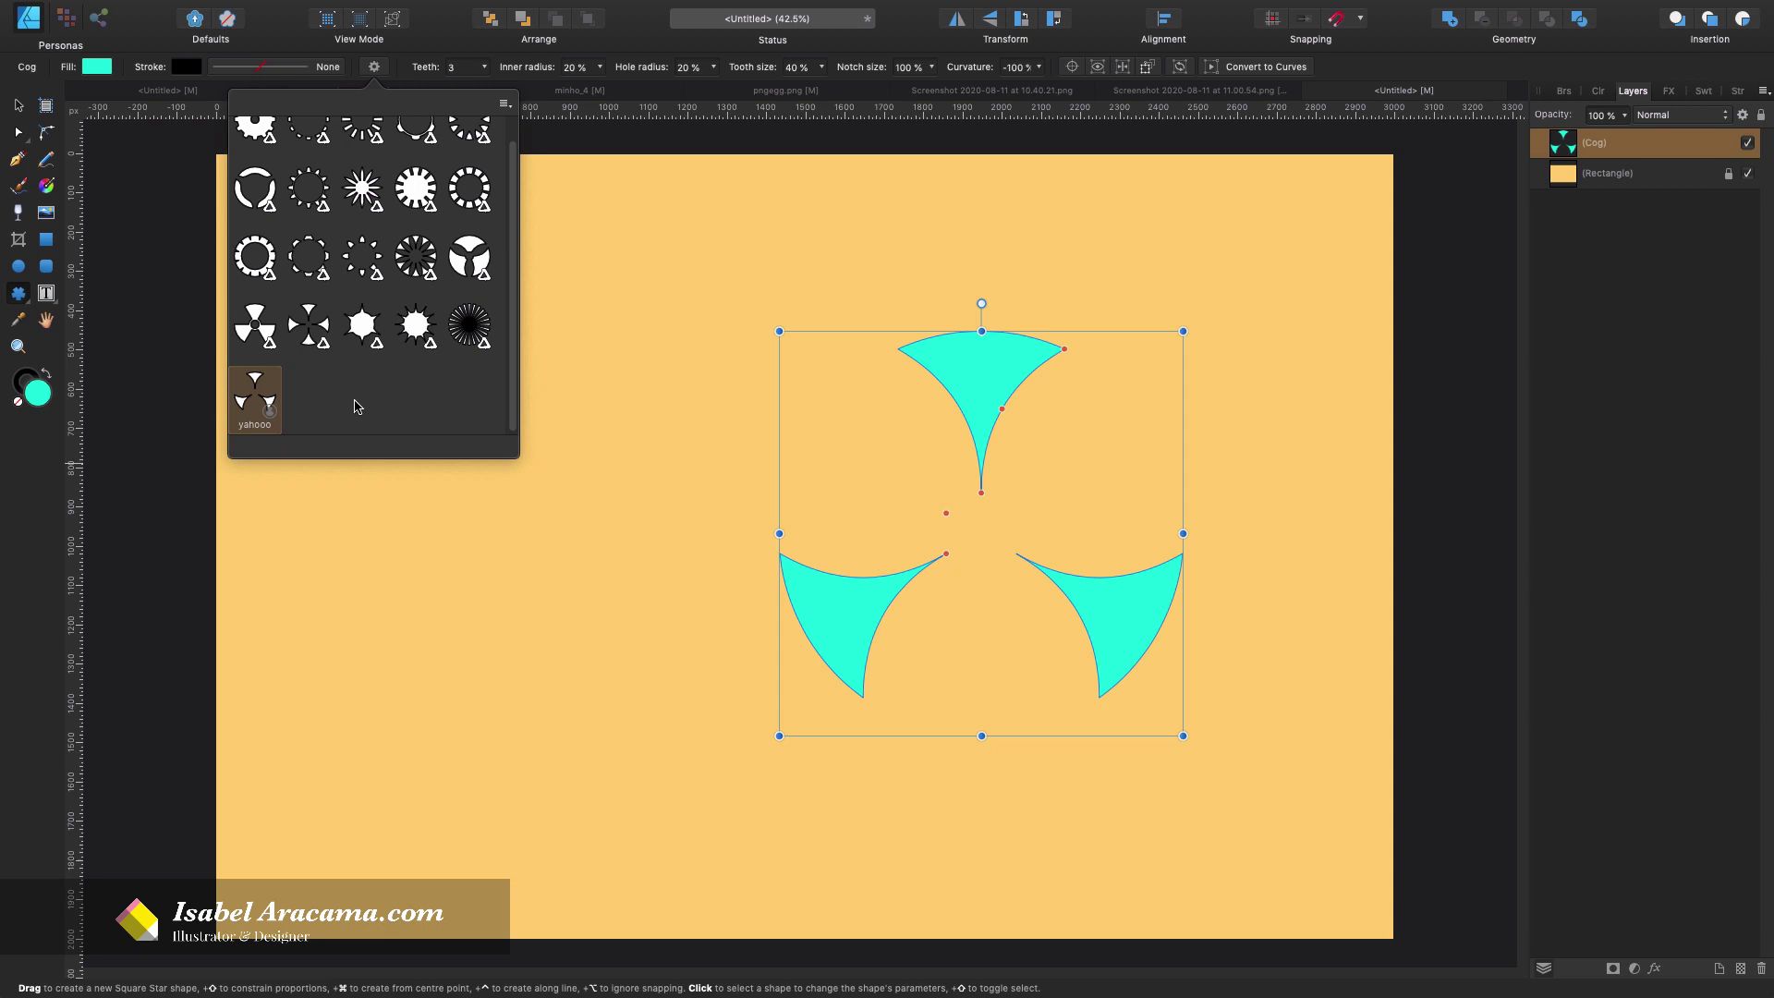
left_click(621, 483)
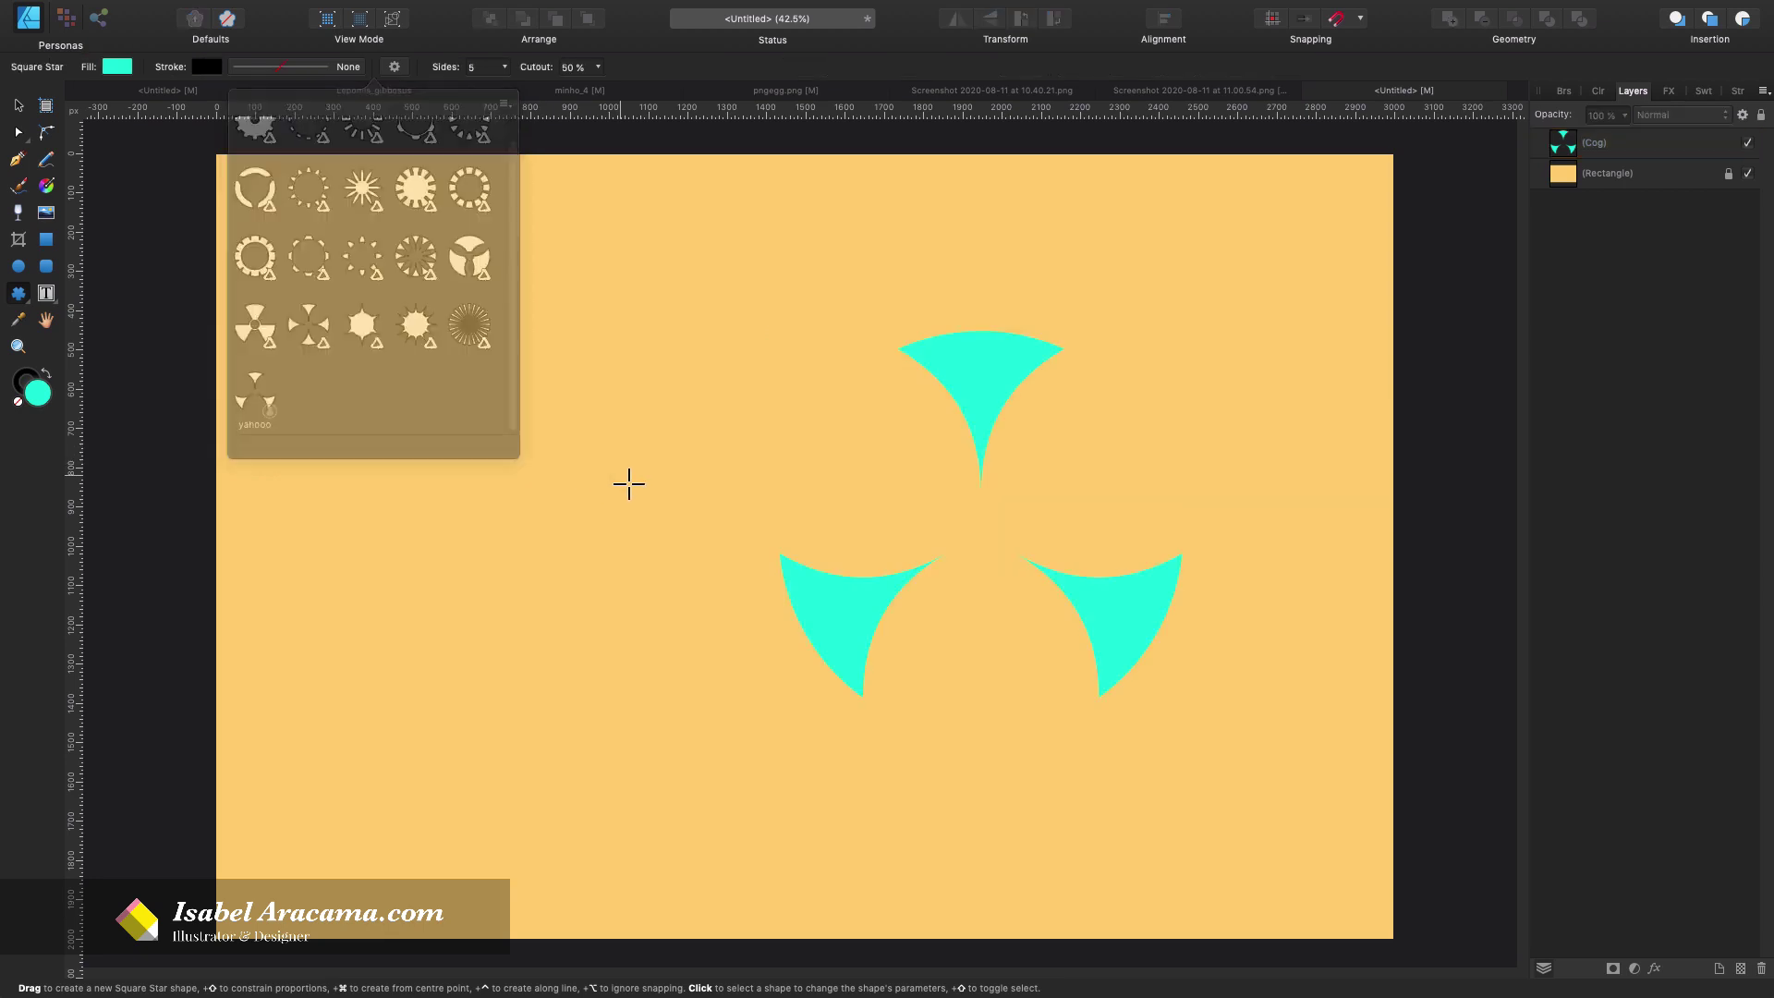
left_click(394, 67)
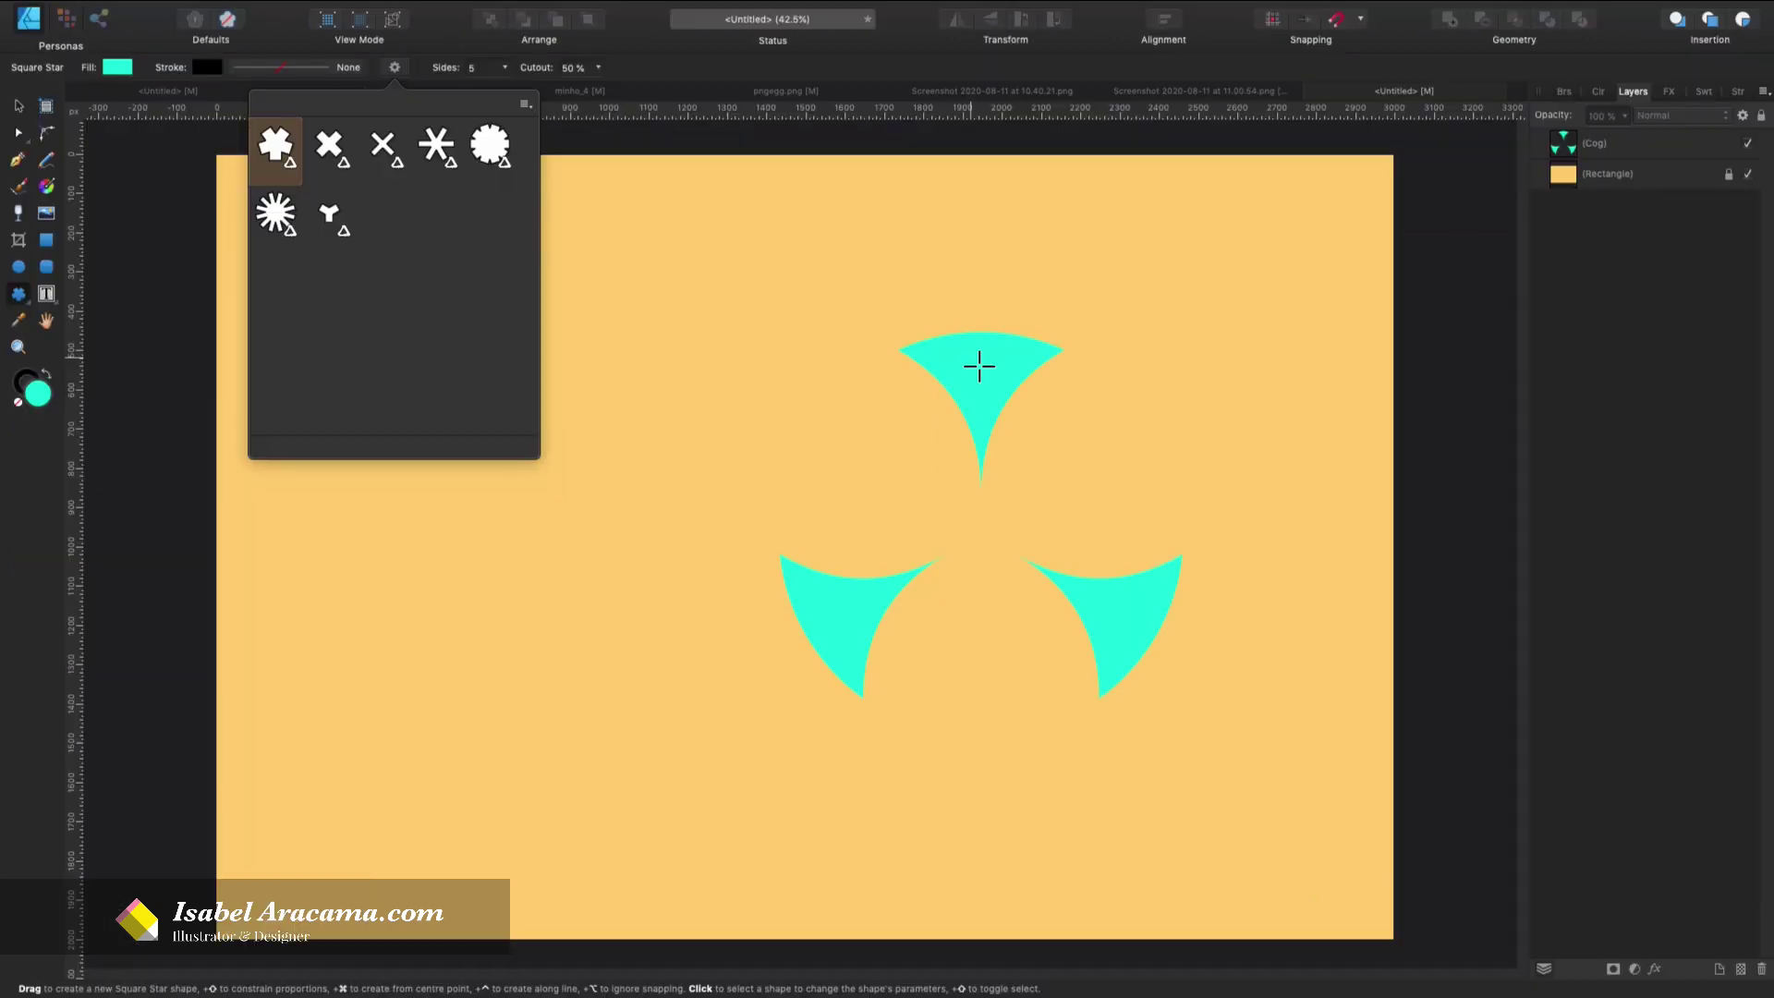
left_click(1675, 597)
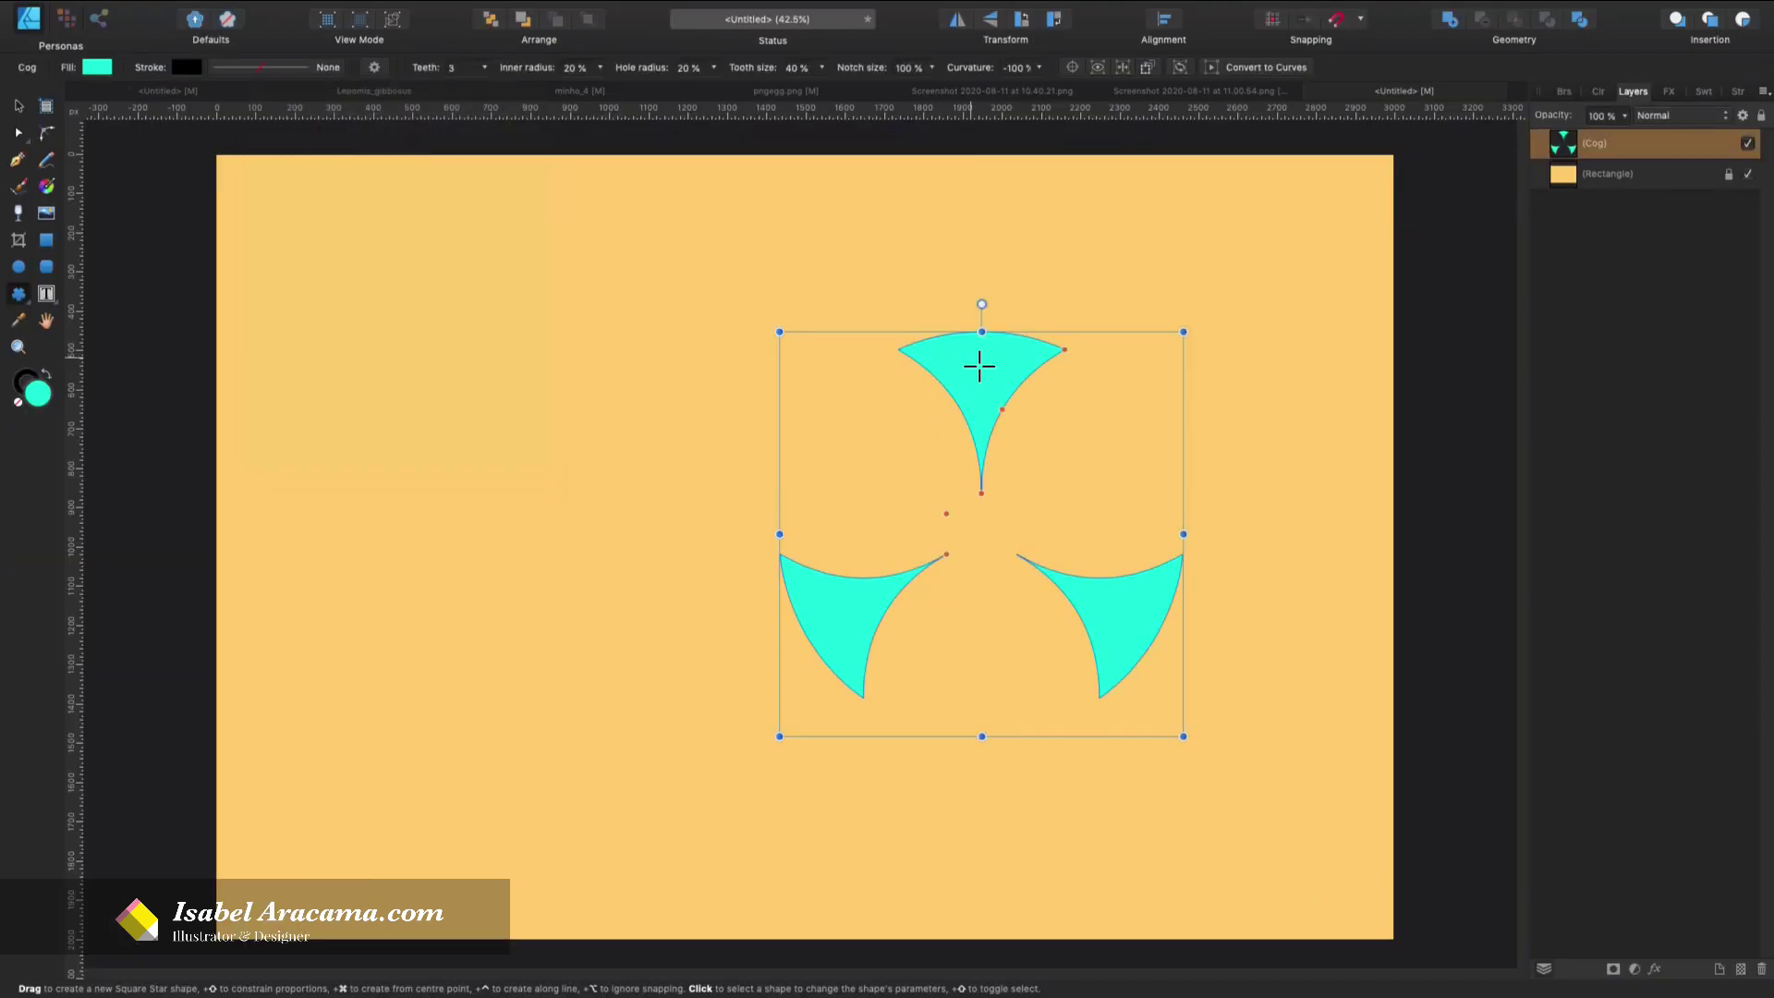
left_click(374, 68)
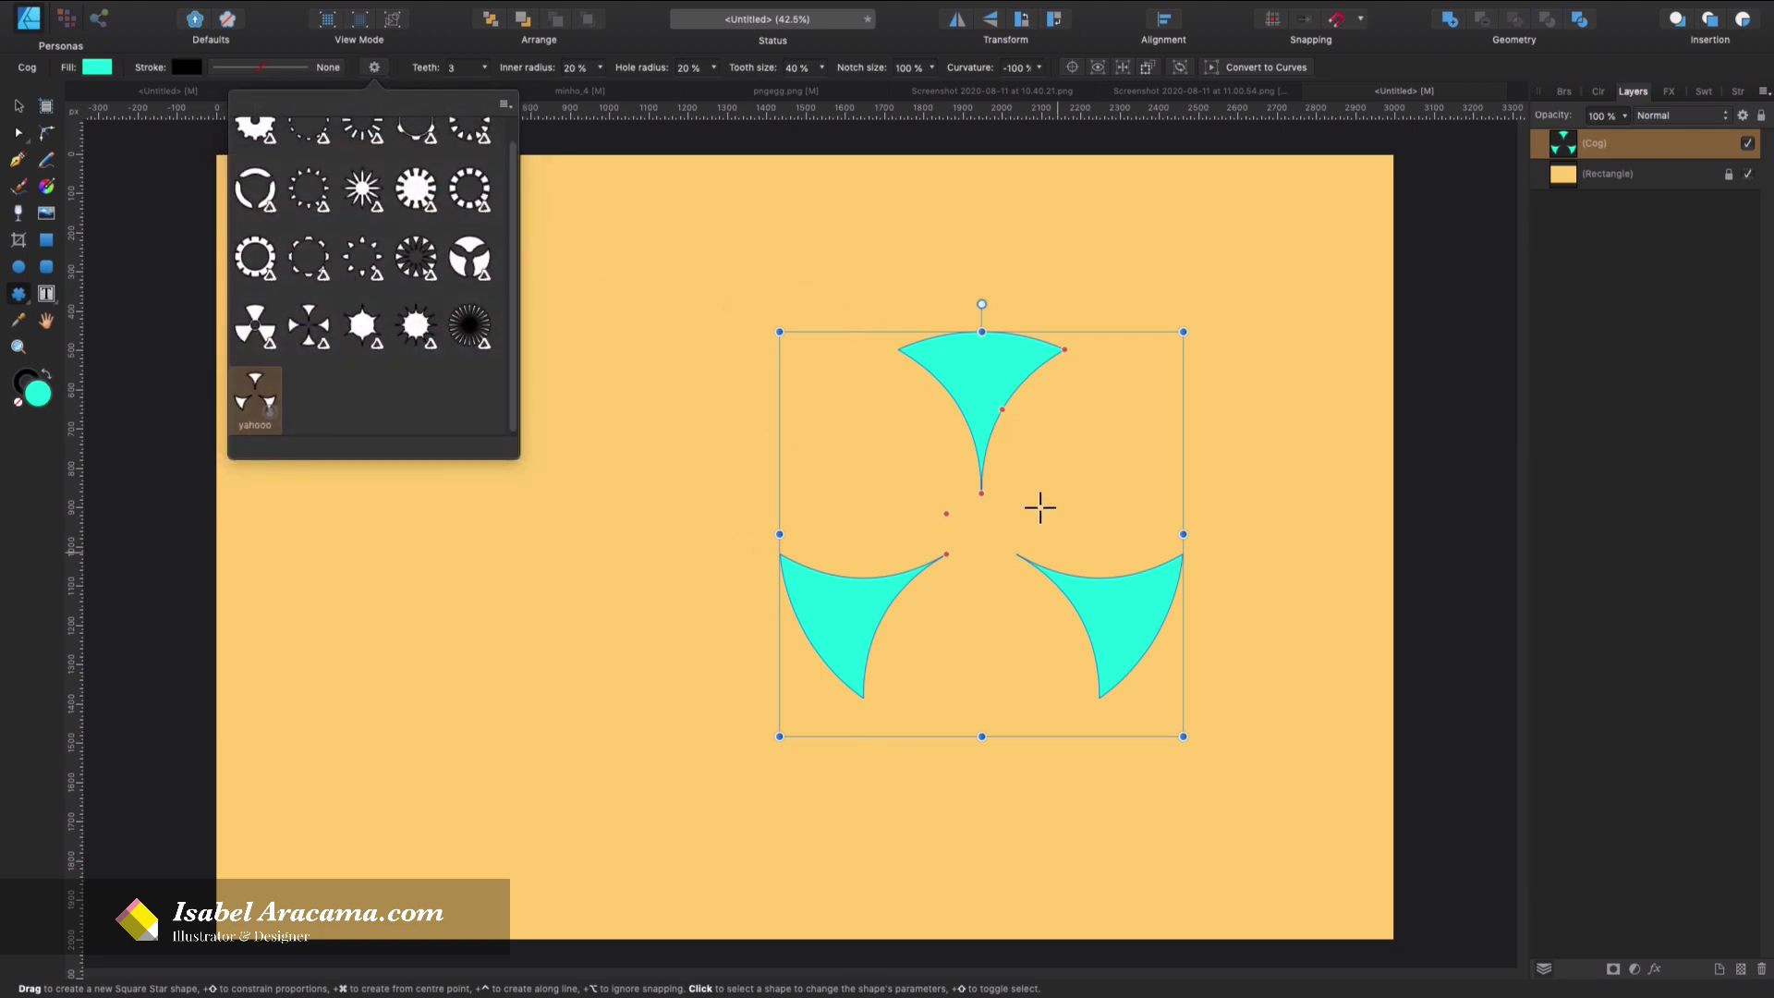
Open the Preset manager, move it aside, and scroll to HA!, my semidonu, yahooo and My Category
left_click(505, 104)
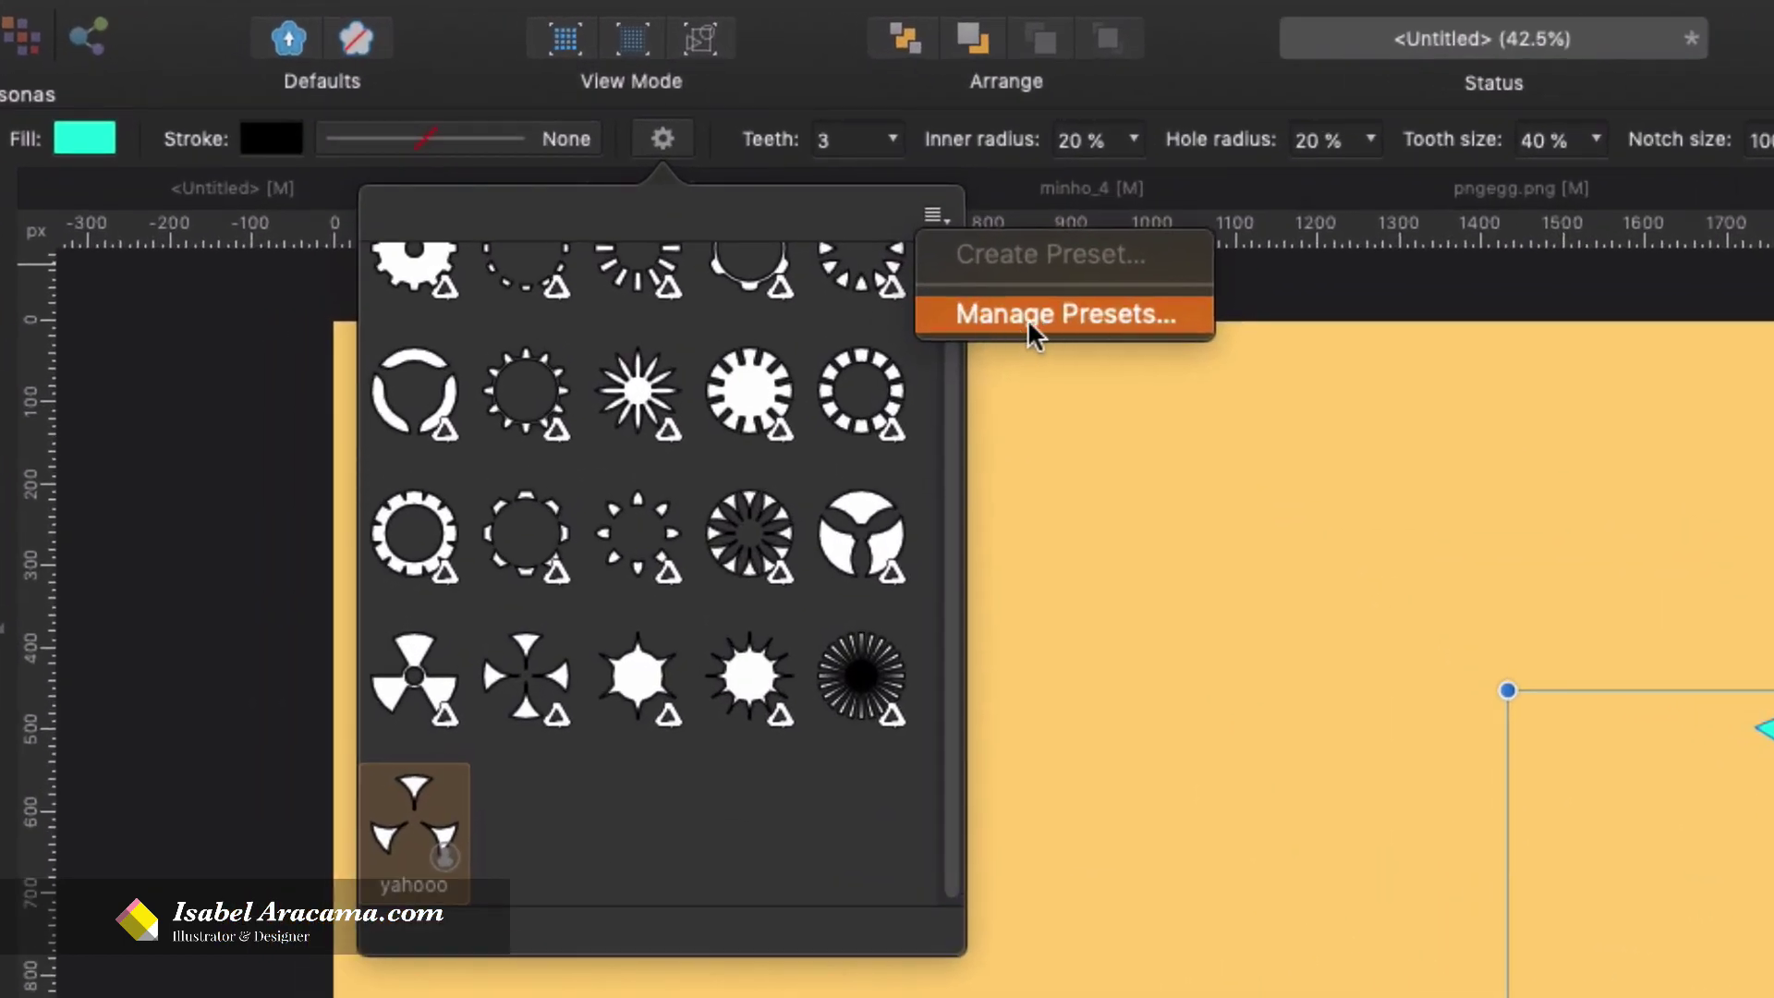
left_click(1027, 319)
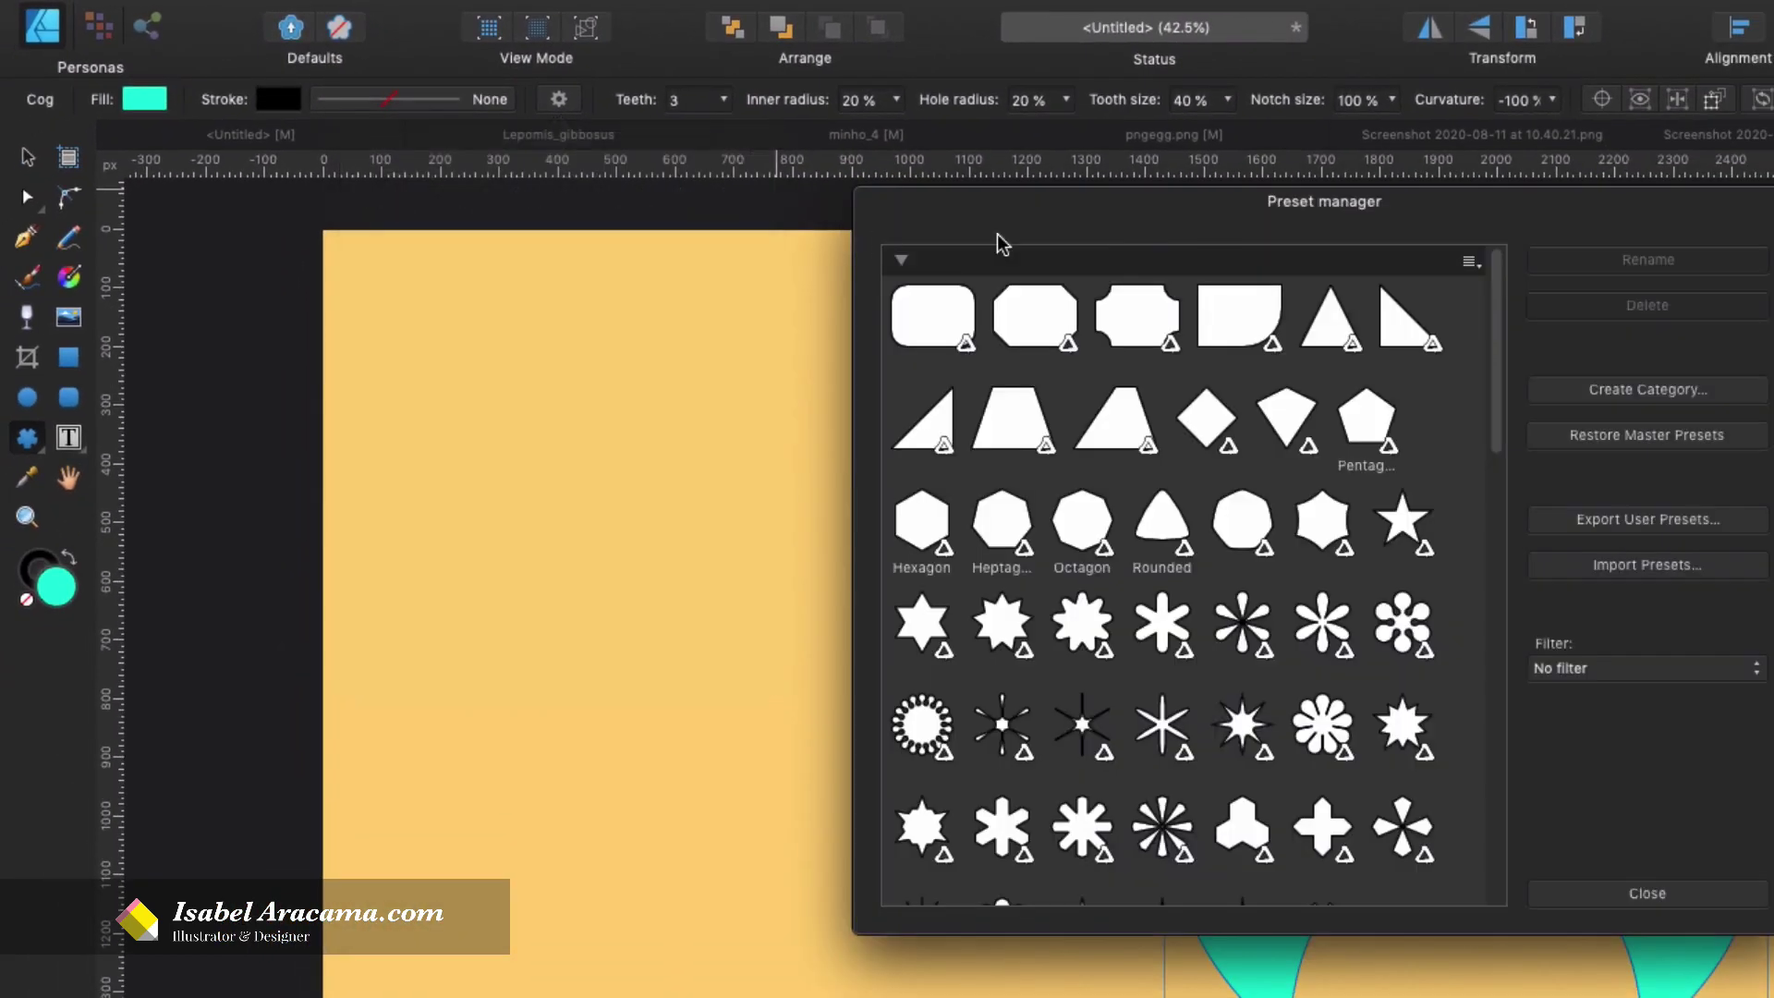
left_click_drag(1155, 220, 502, 200)
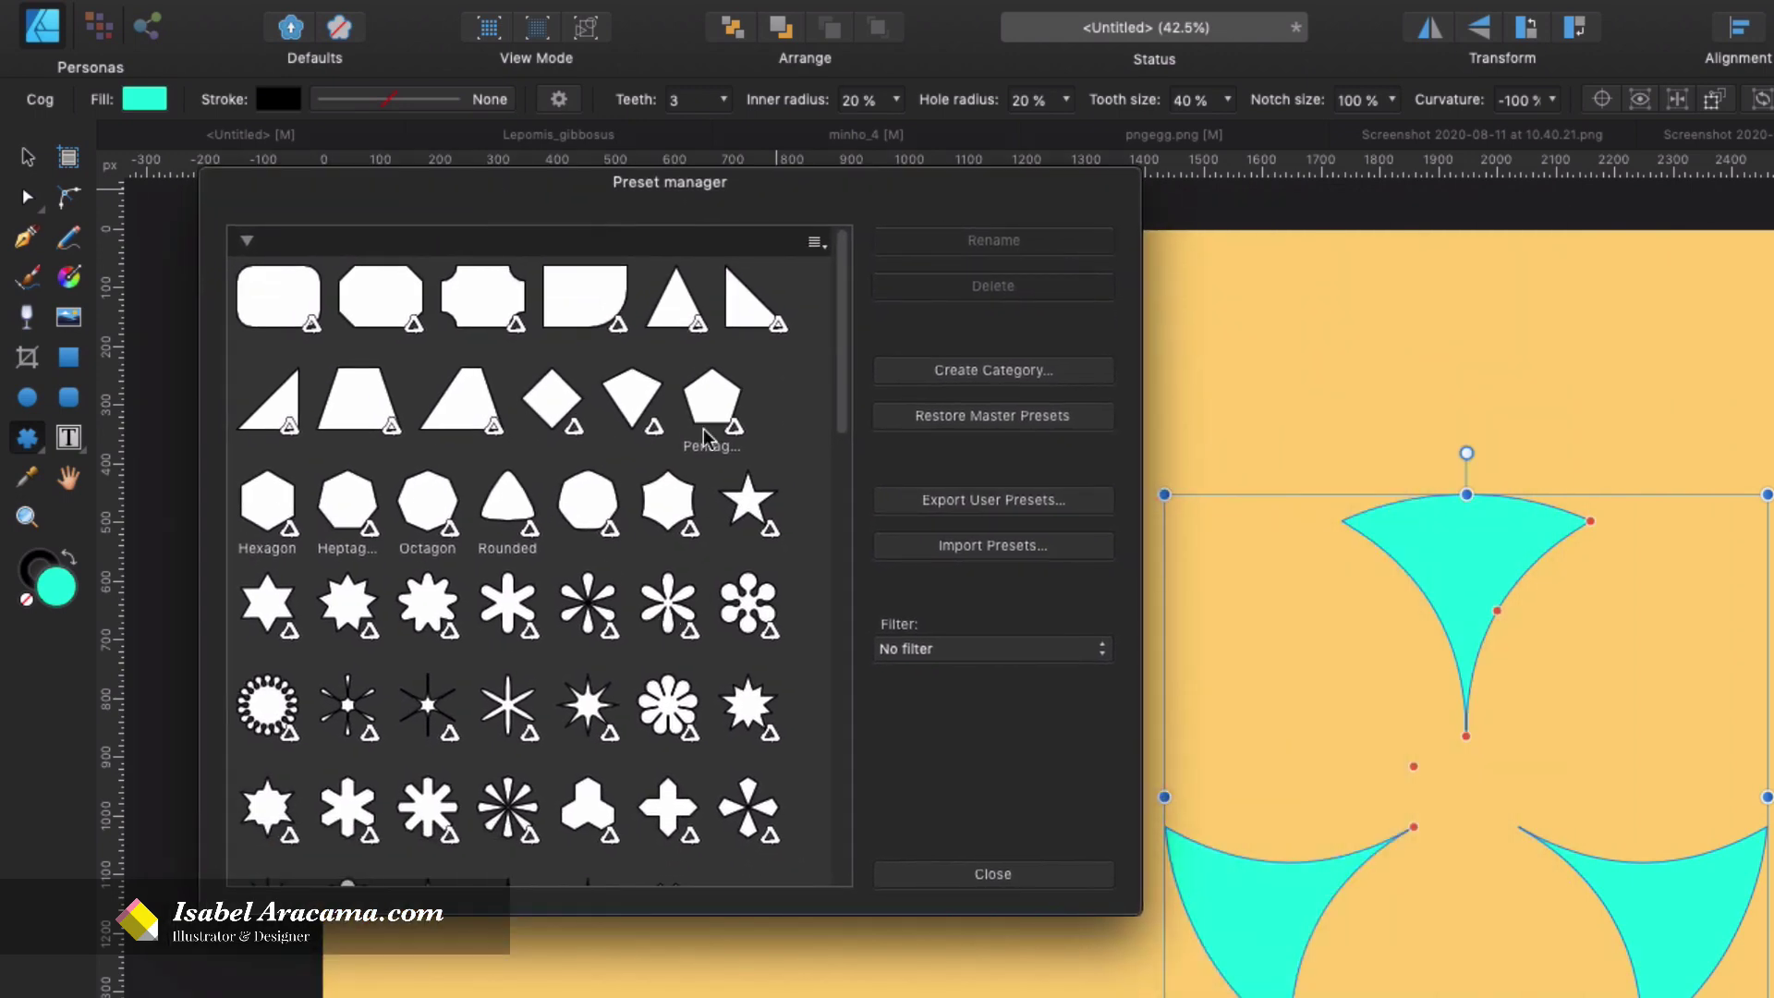
scroll(679, 460, "down", 2)
scroll(466, 457, "down", 10)
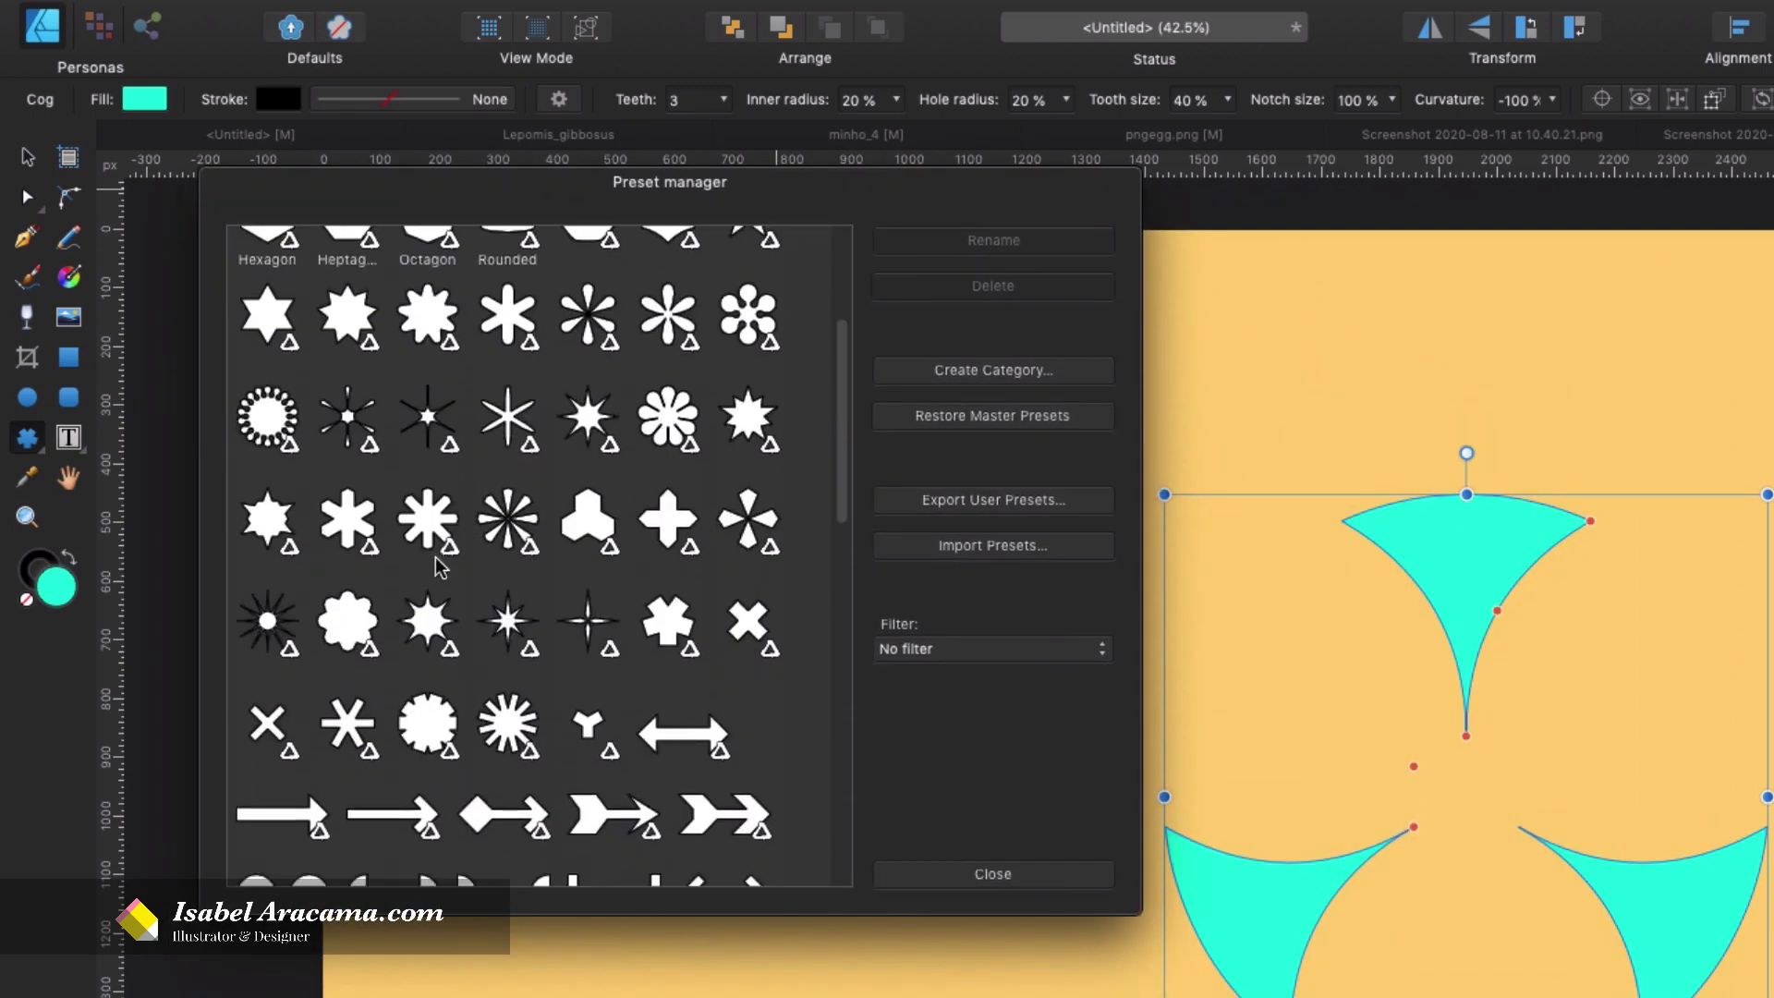
scroll(440, 567, "down", 15)
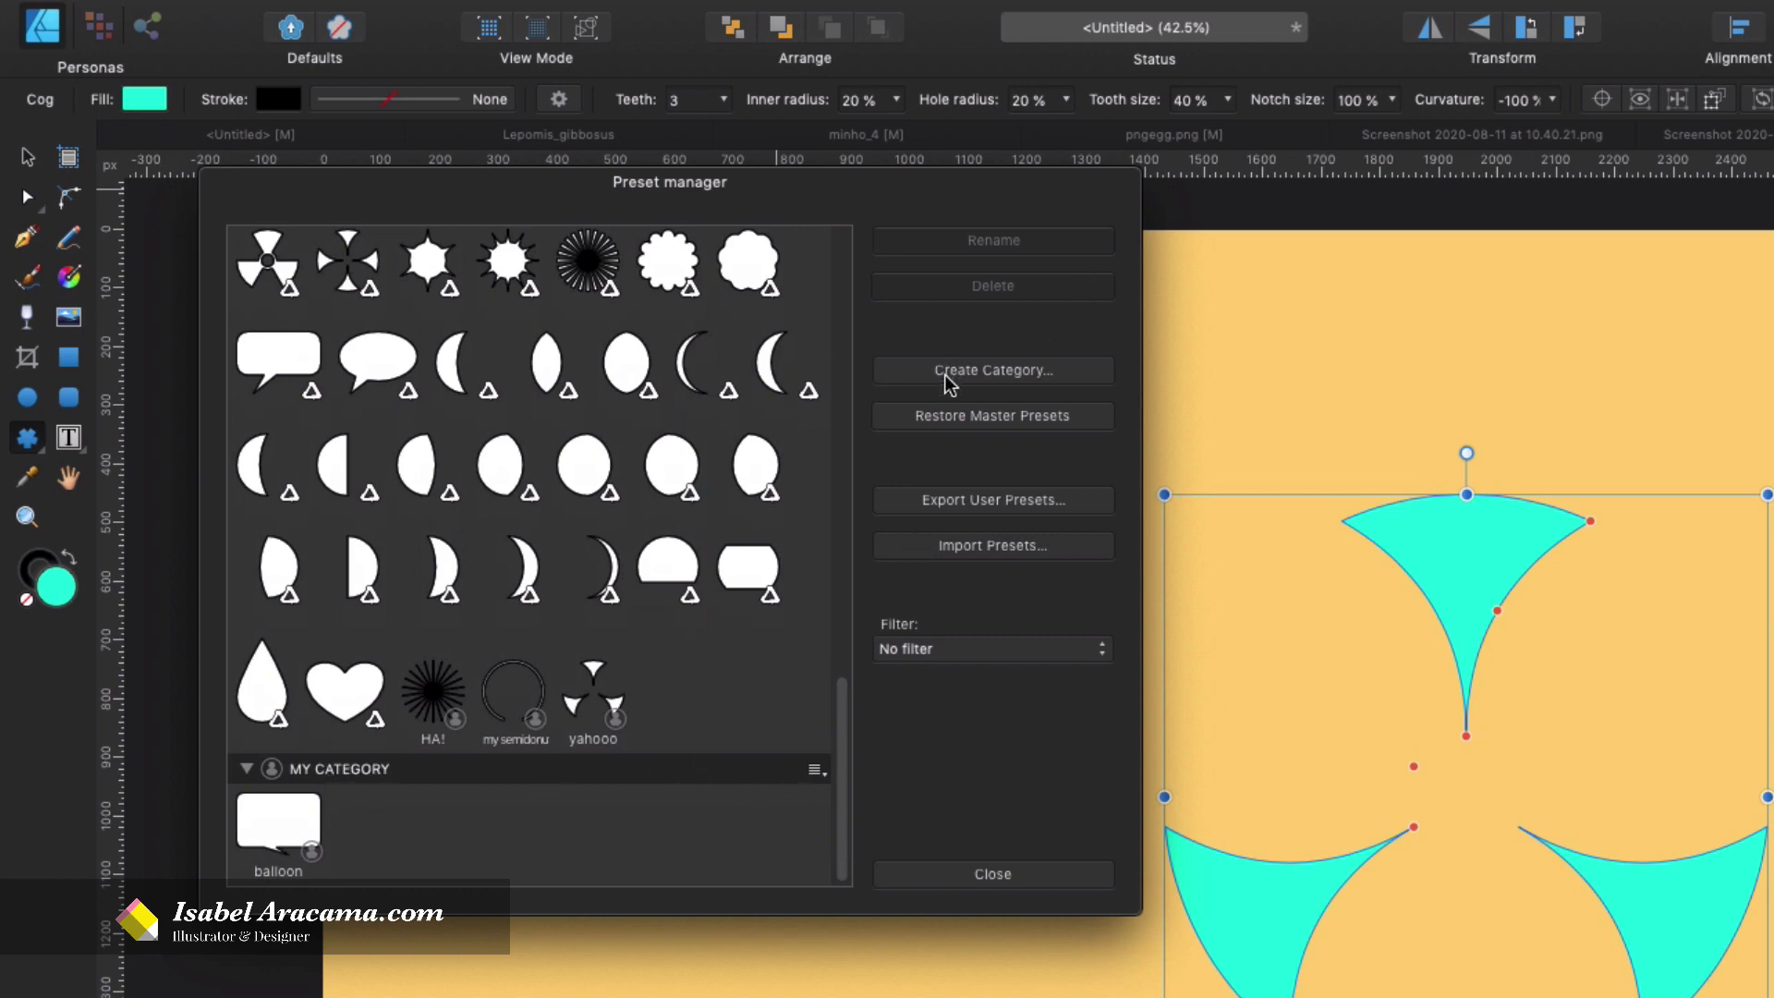
Create a preset category named 'Test' and scroll down to see it below My Category
left_click(972, 379)
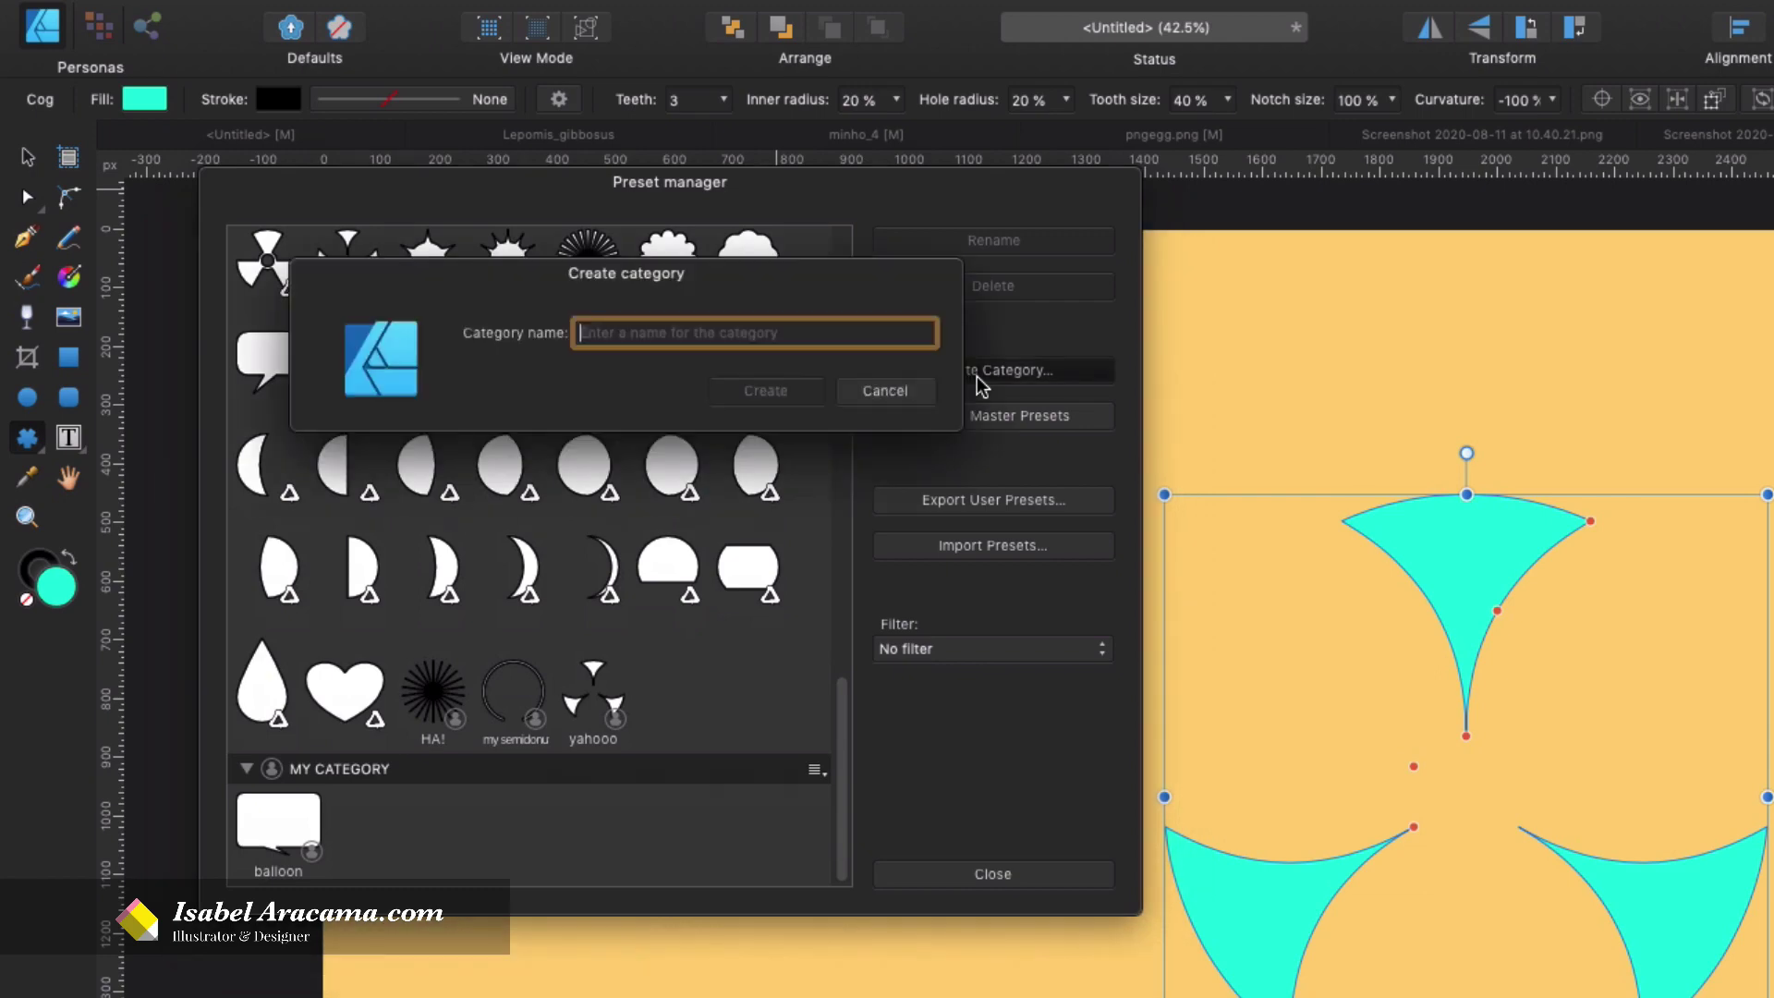
left_click_drag(819, 294, 1635, 625)
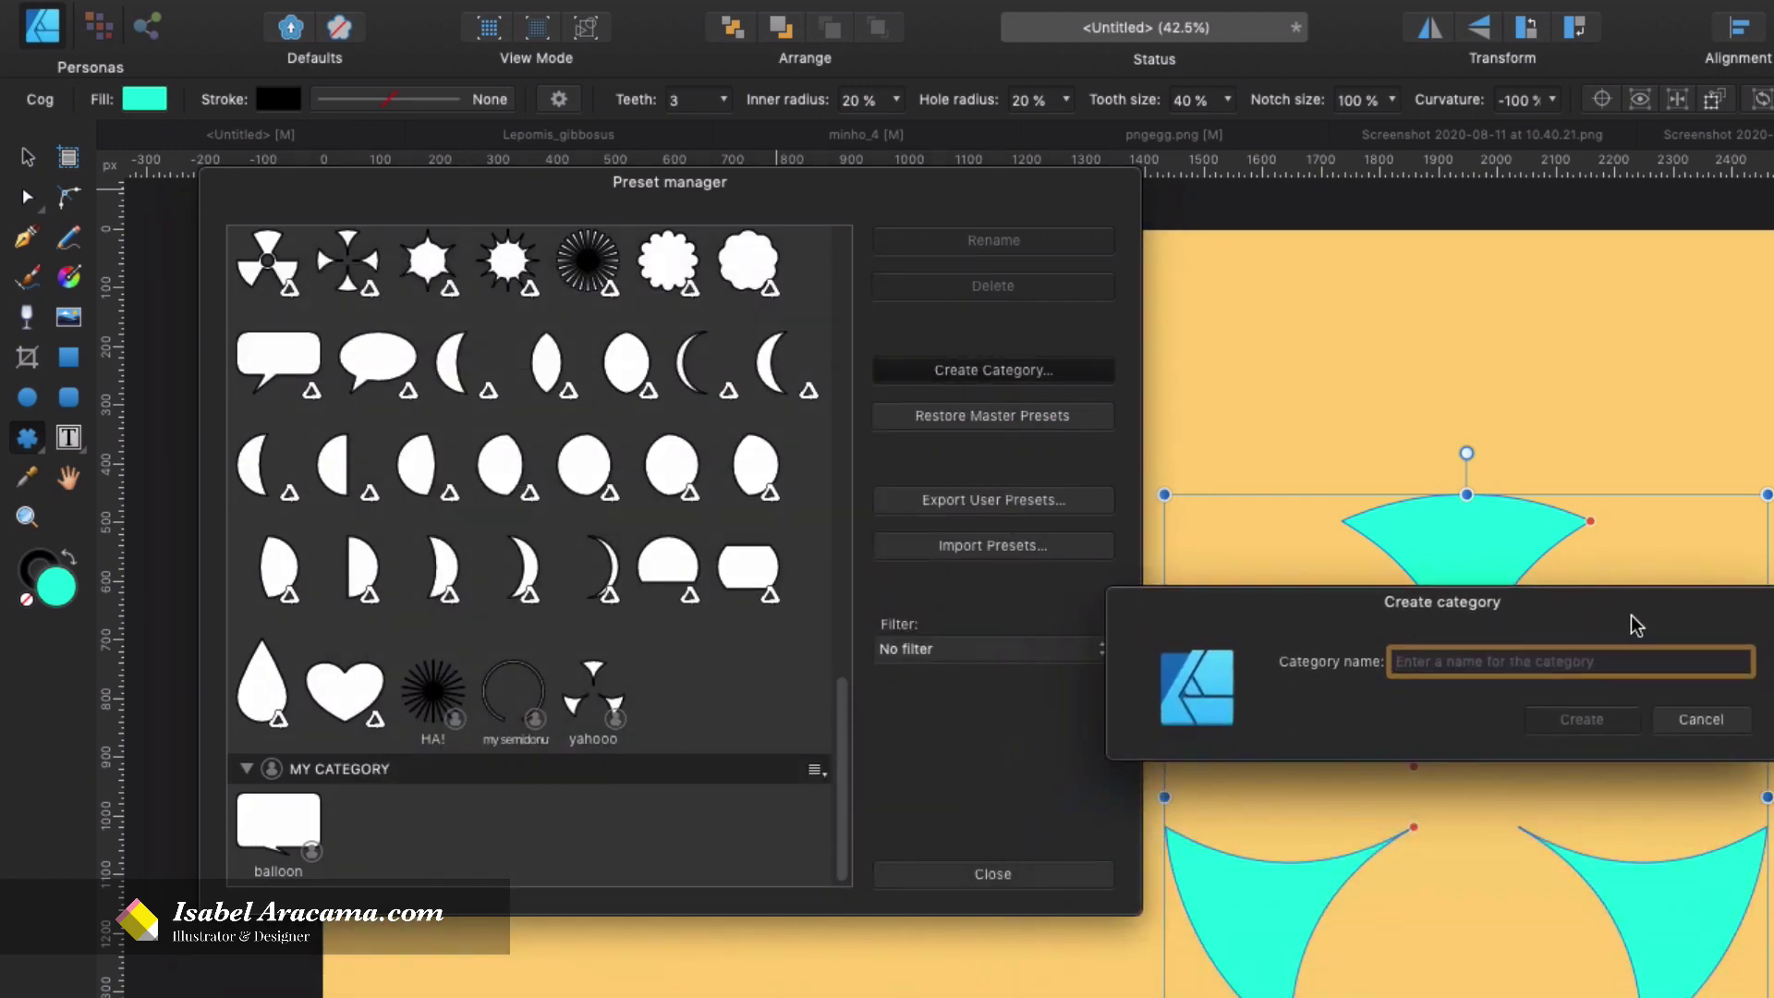
type("Test")
key("Return")
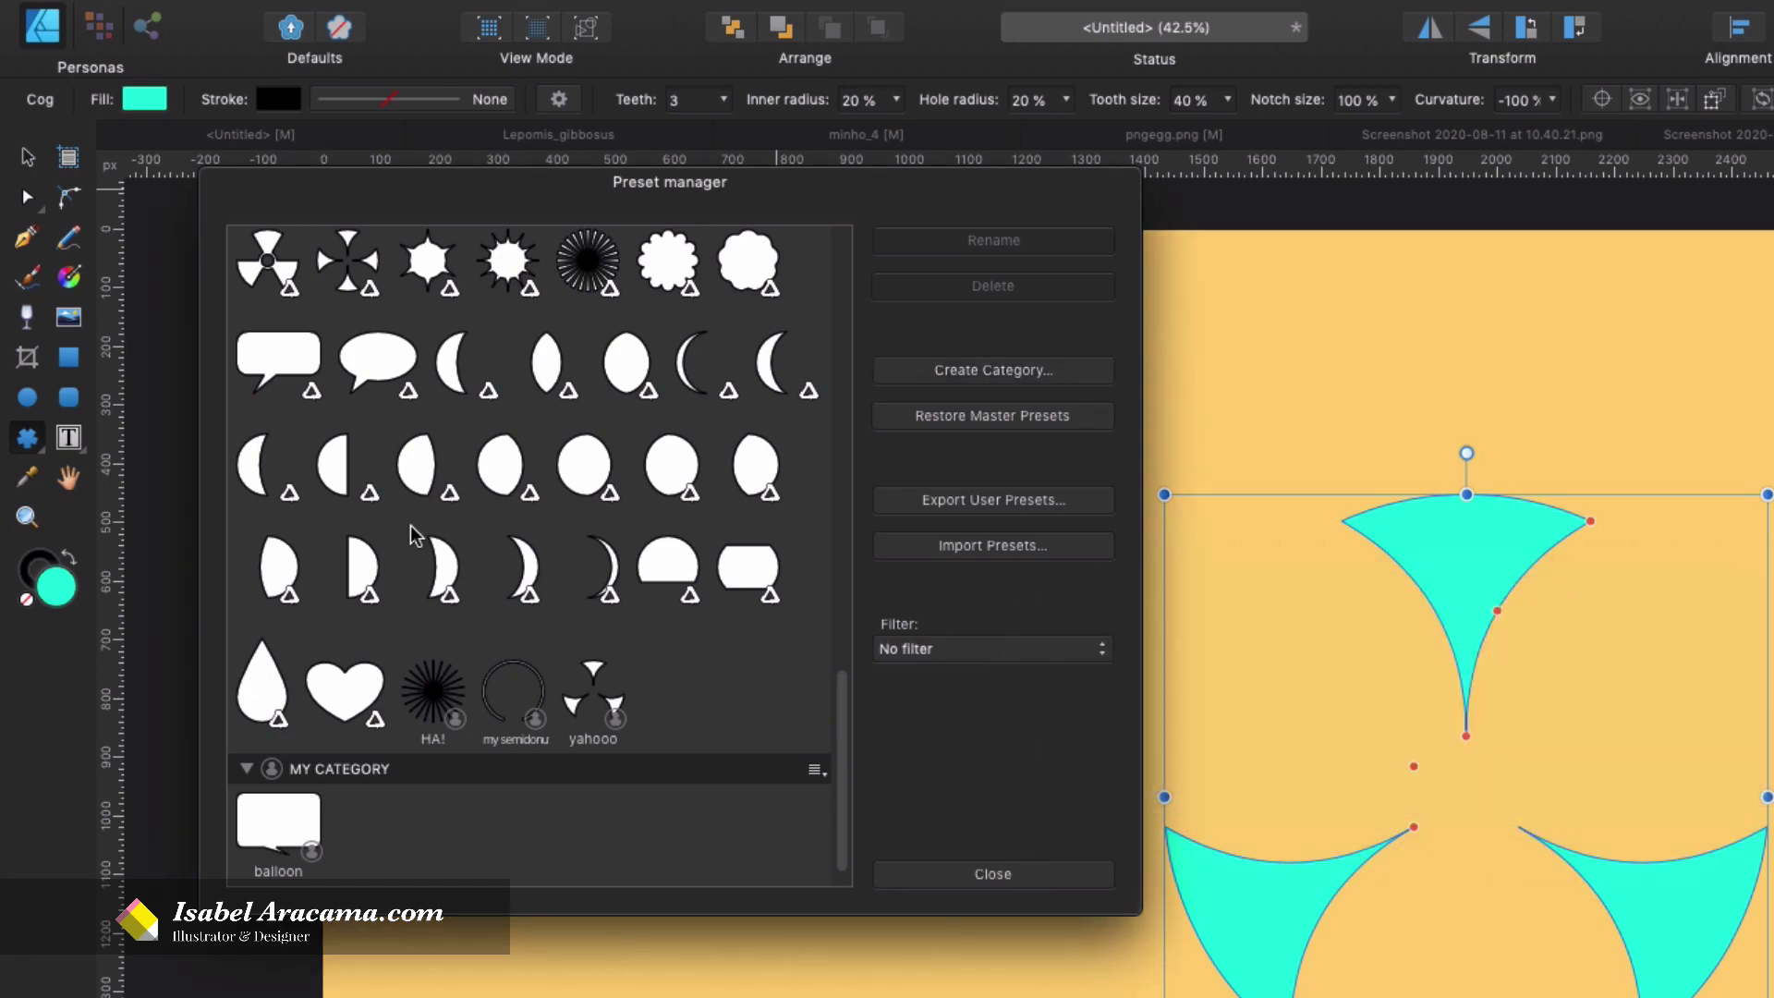
scroll(430, 637, "down", 1)
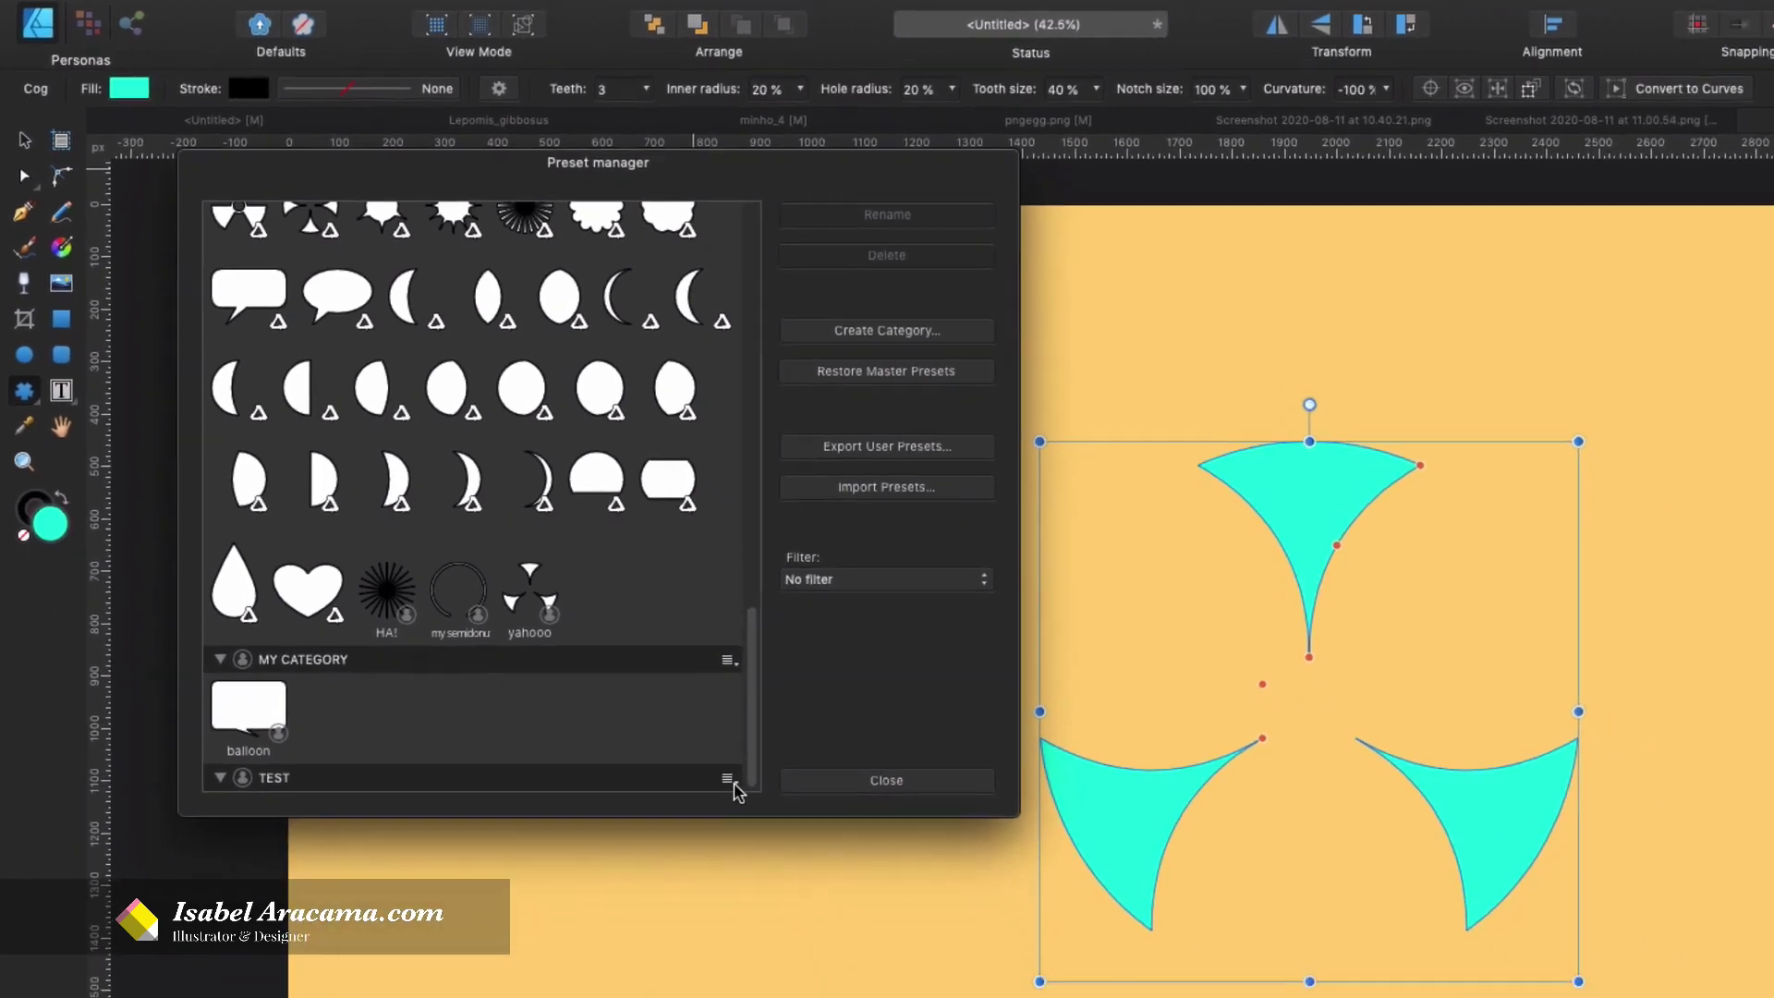
left_click(814, 871)
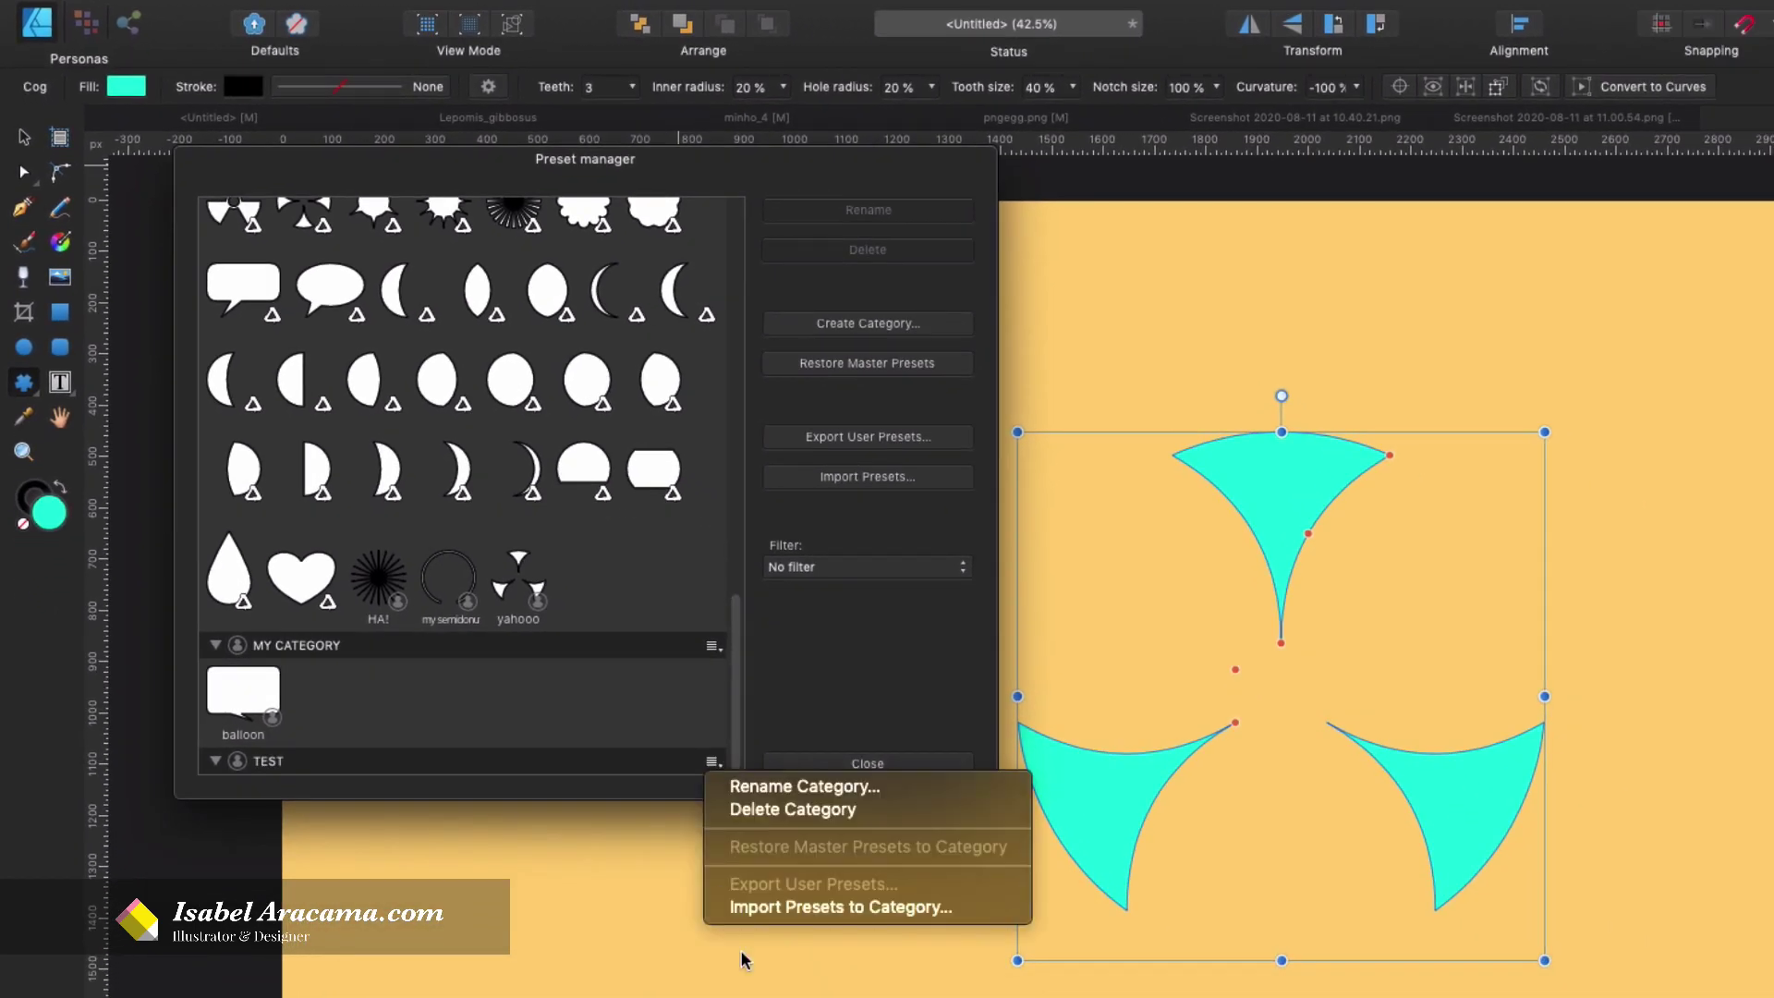
left_click(885, 911)
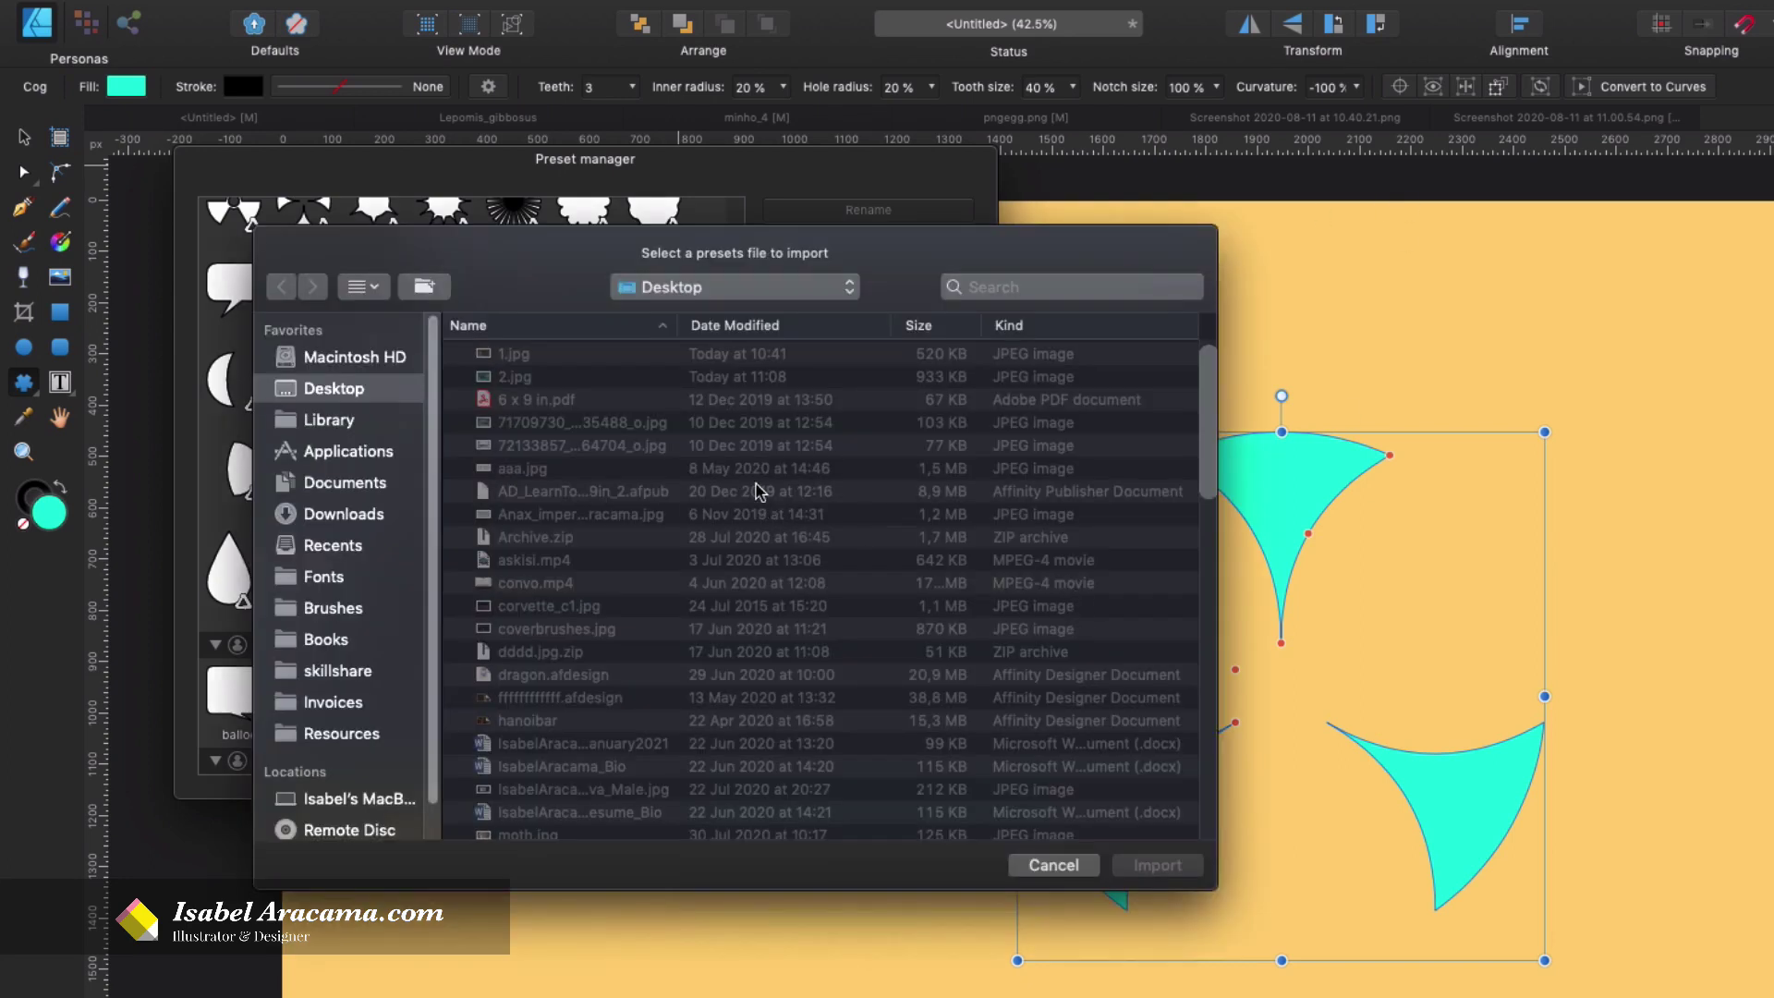
left_click(1073, 872)
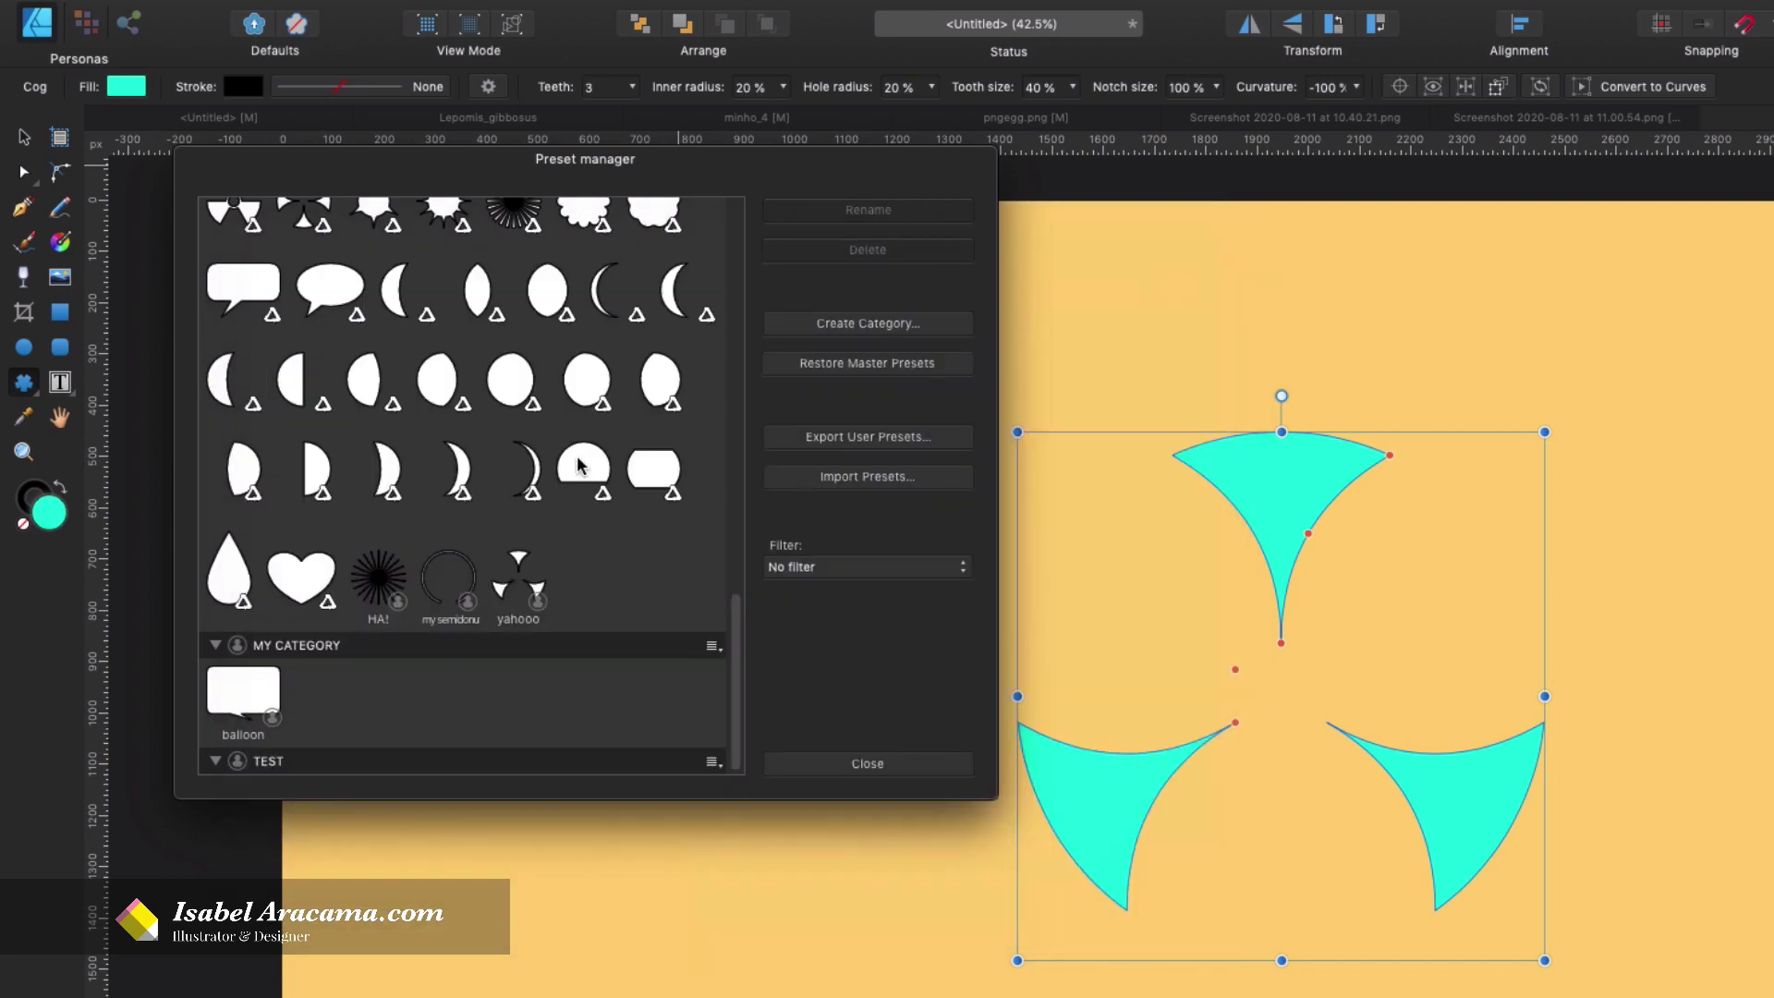
Drag the balloon preset into the TEST category and close the Preset manager
left_click_drag(236, 705, 340, 776)
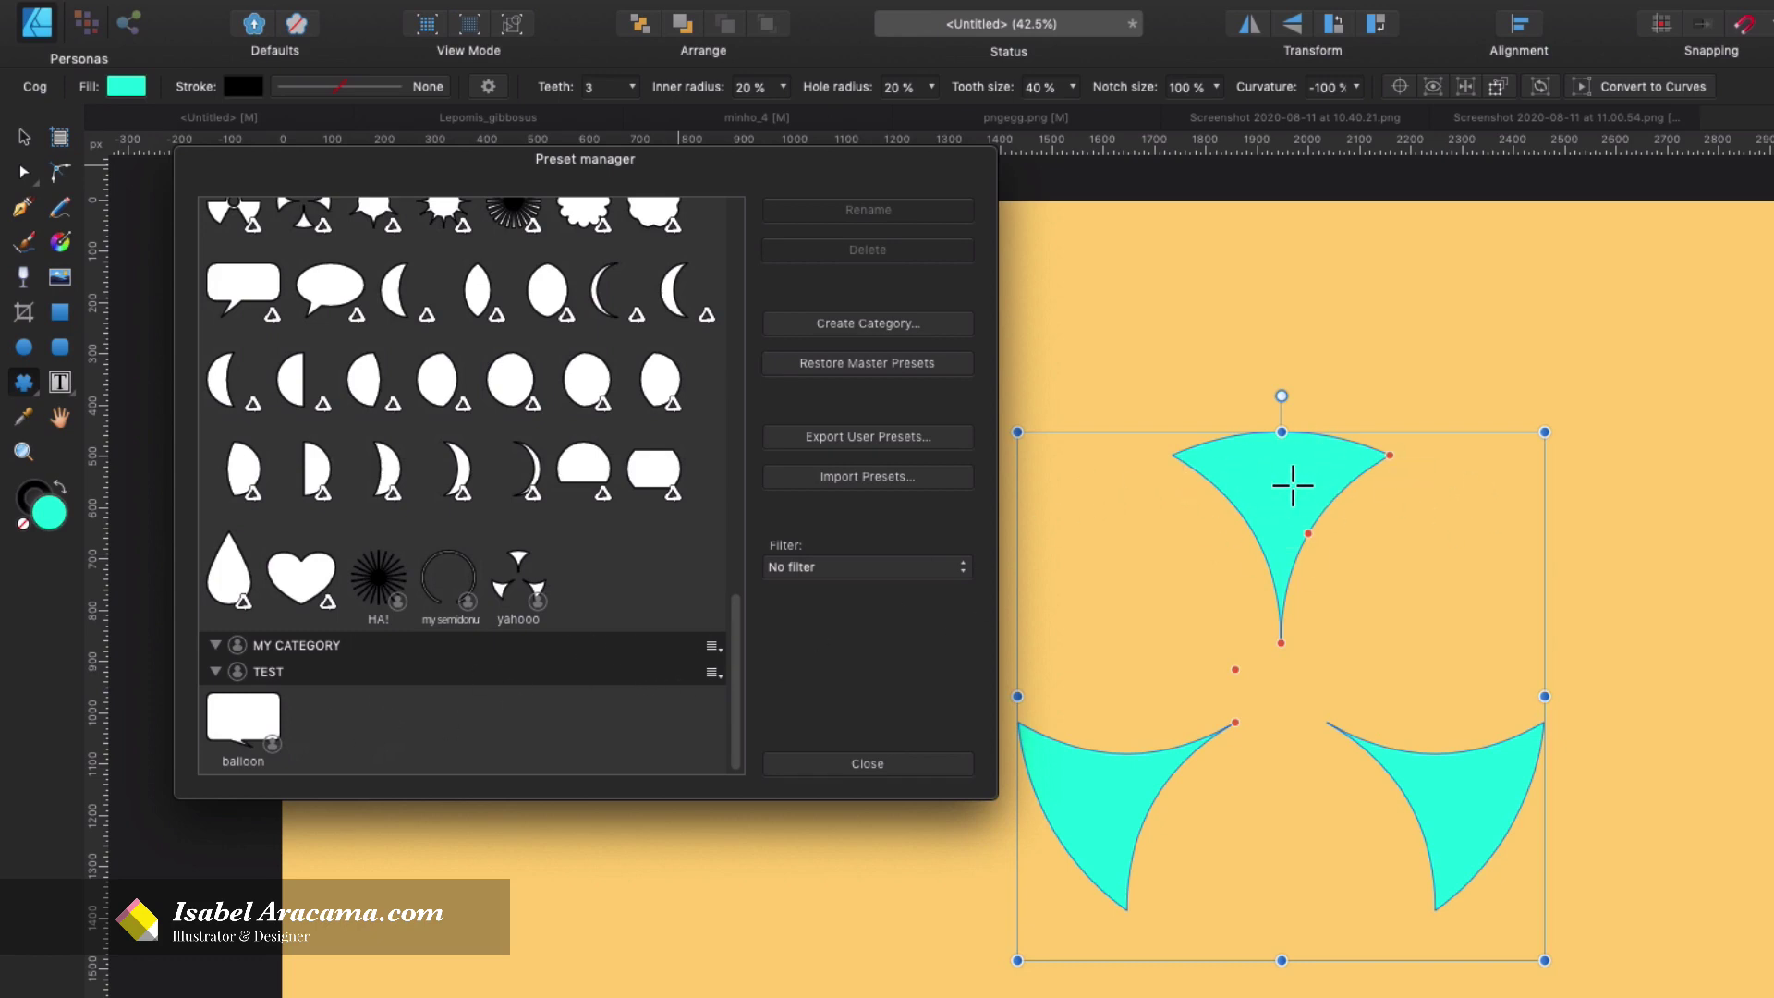
left_click(874, 765)
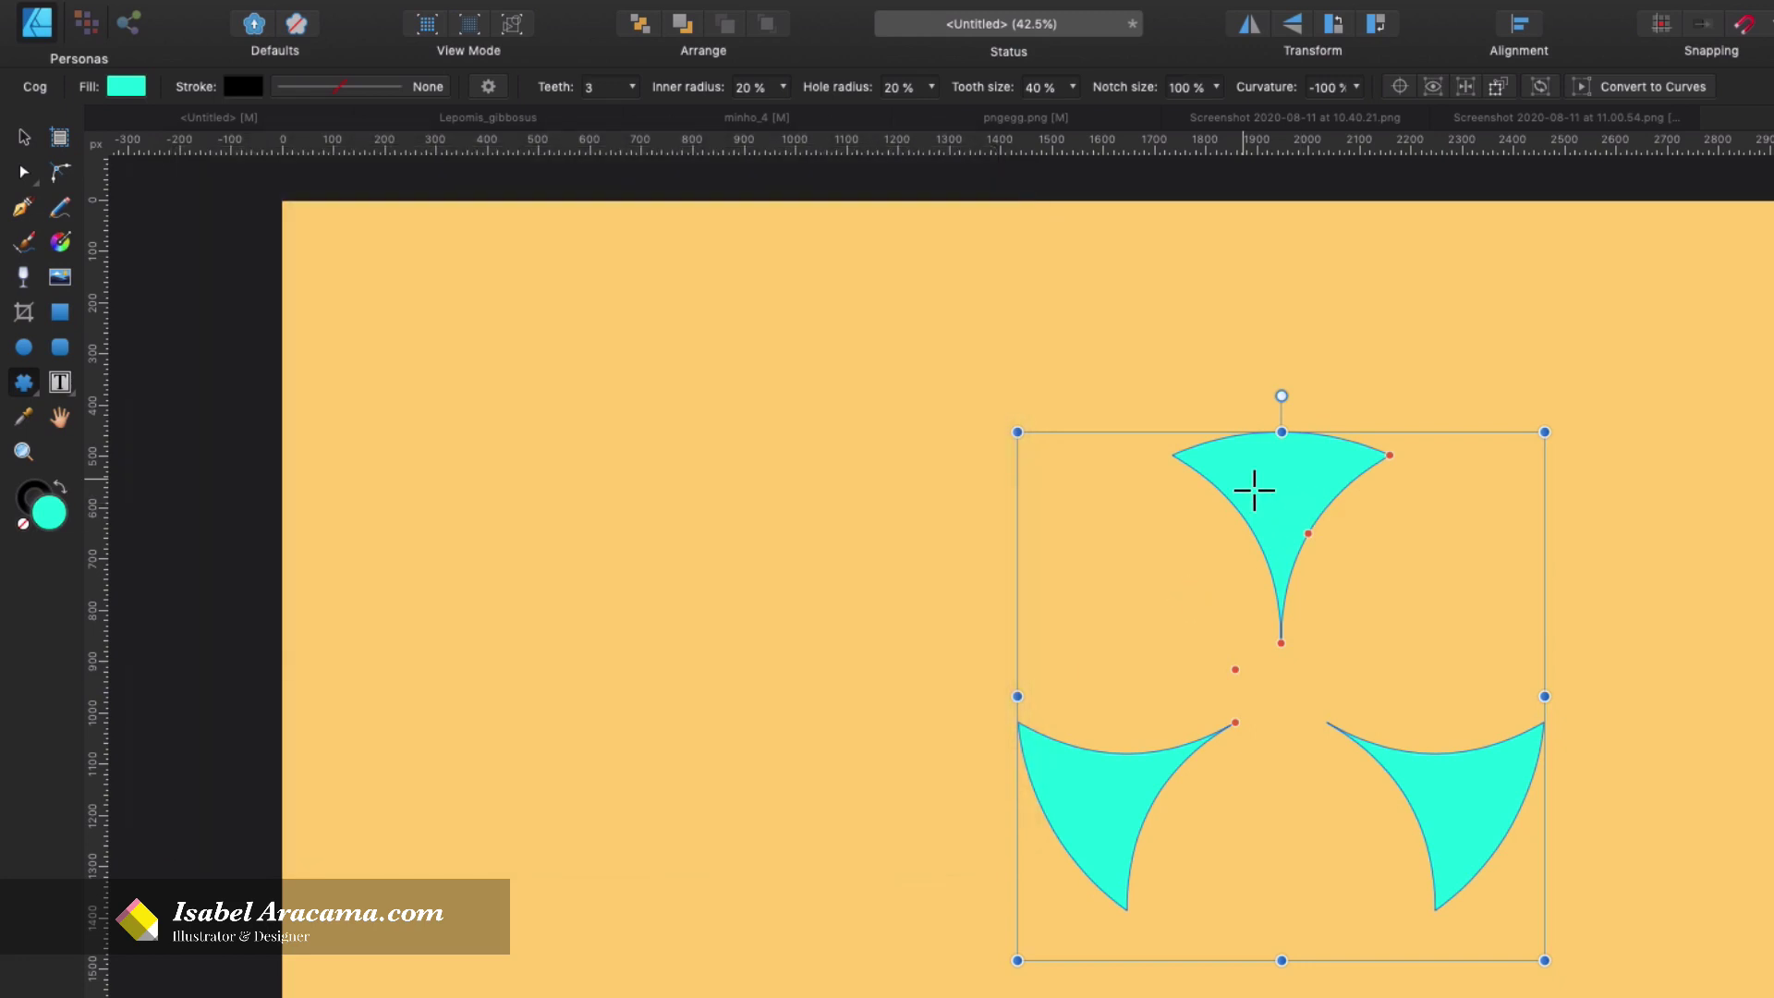
Export the yahooo preset from the cog presets list
left_click(487, 86)
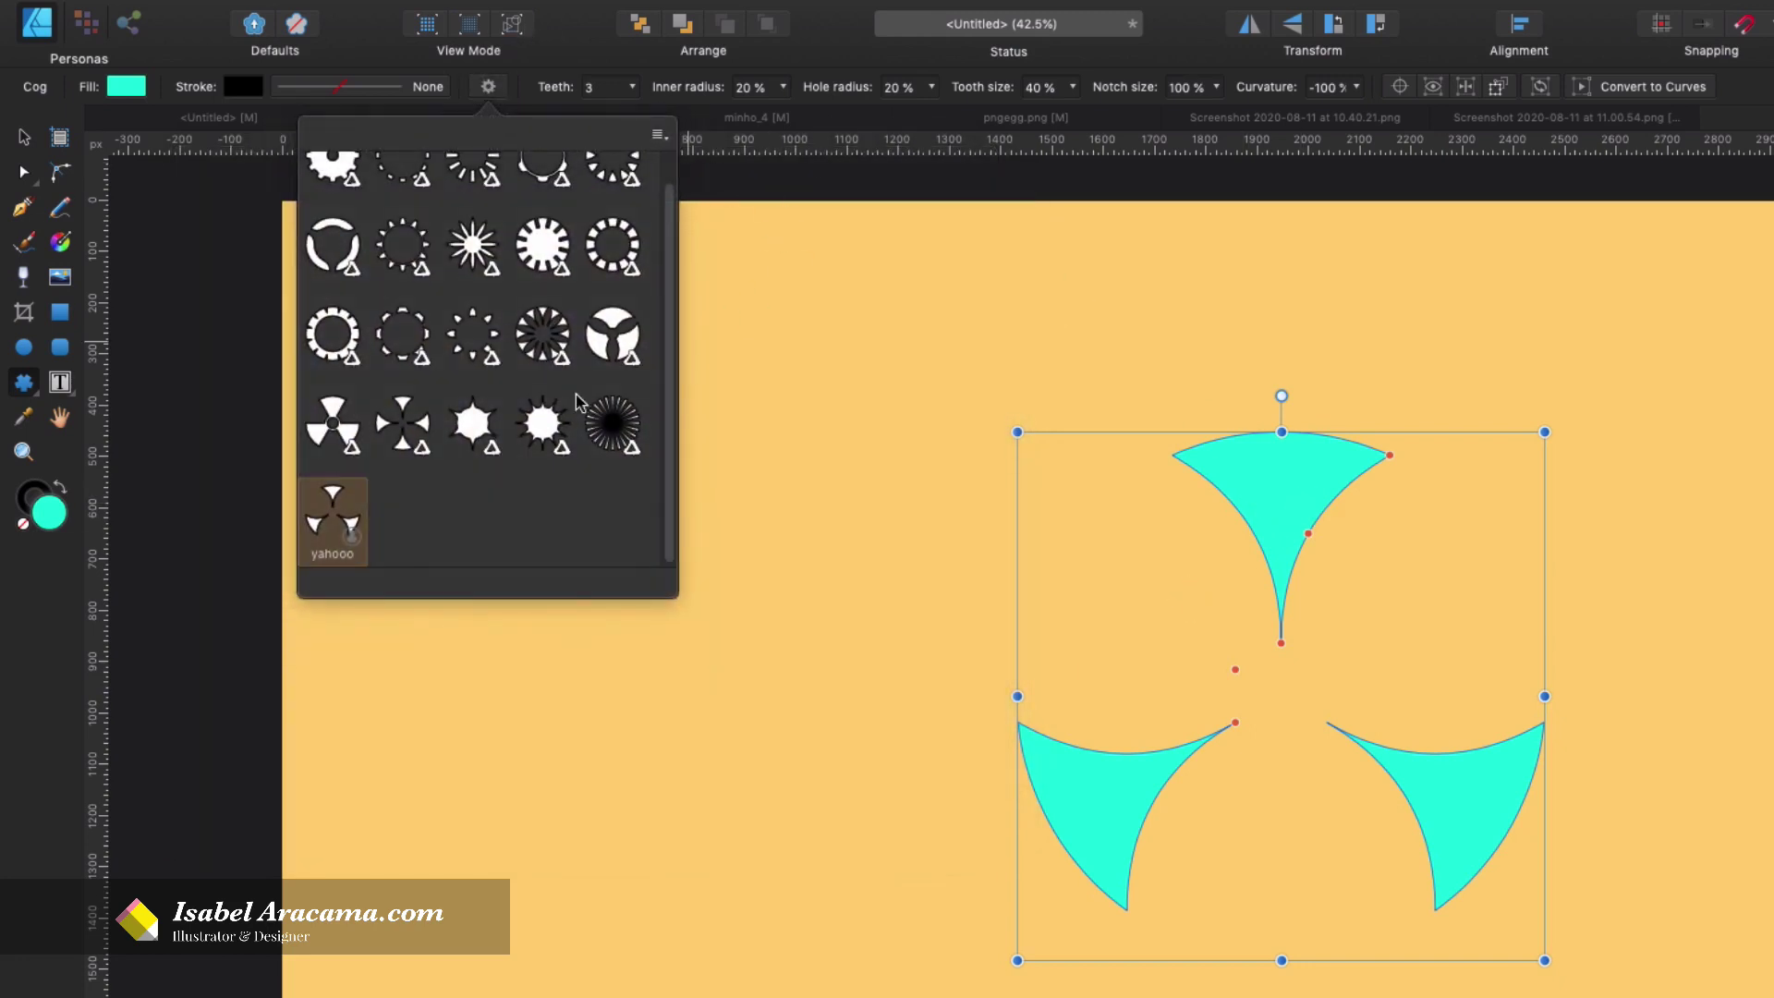
right_click(338, 496)
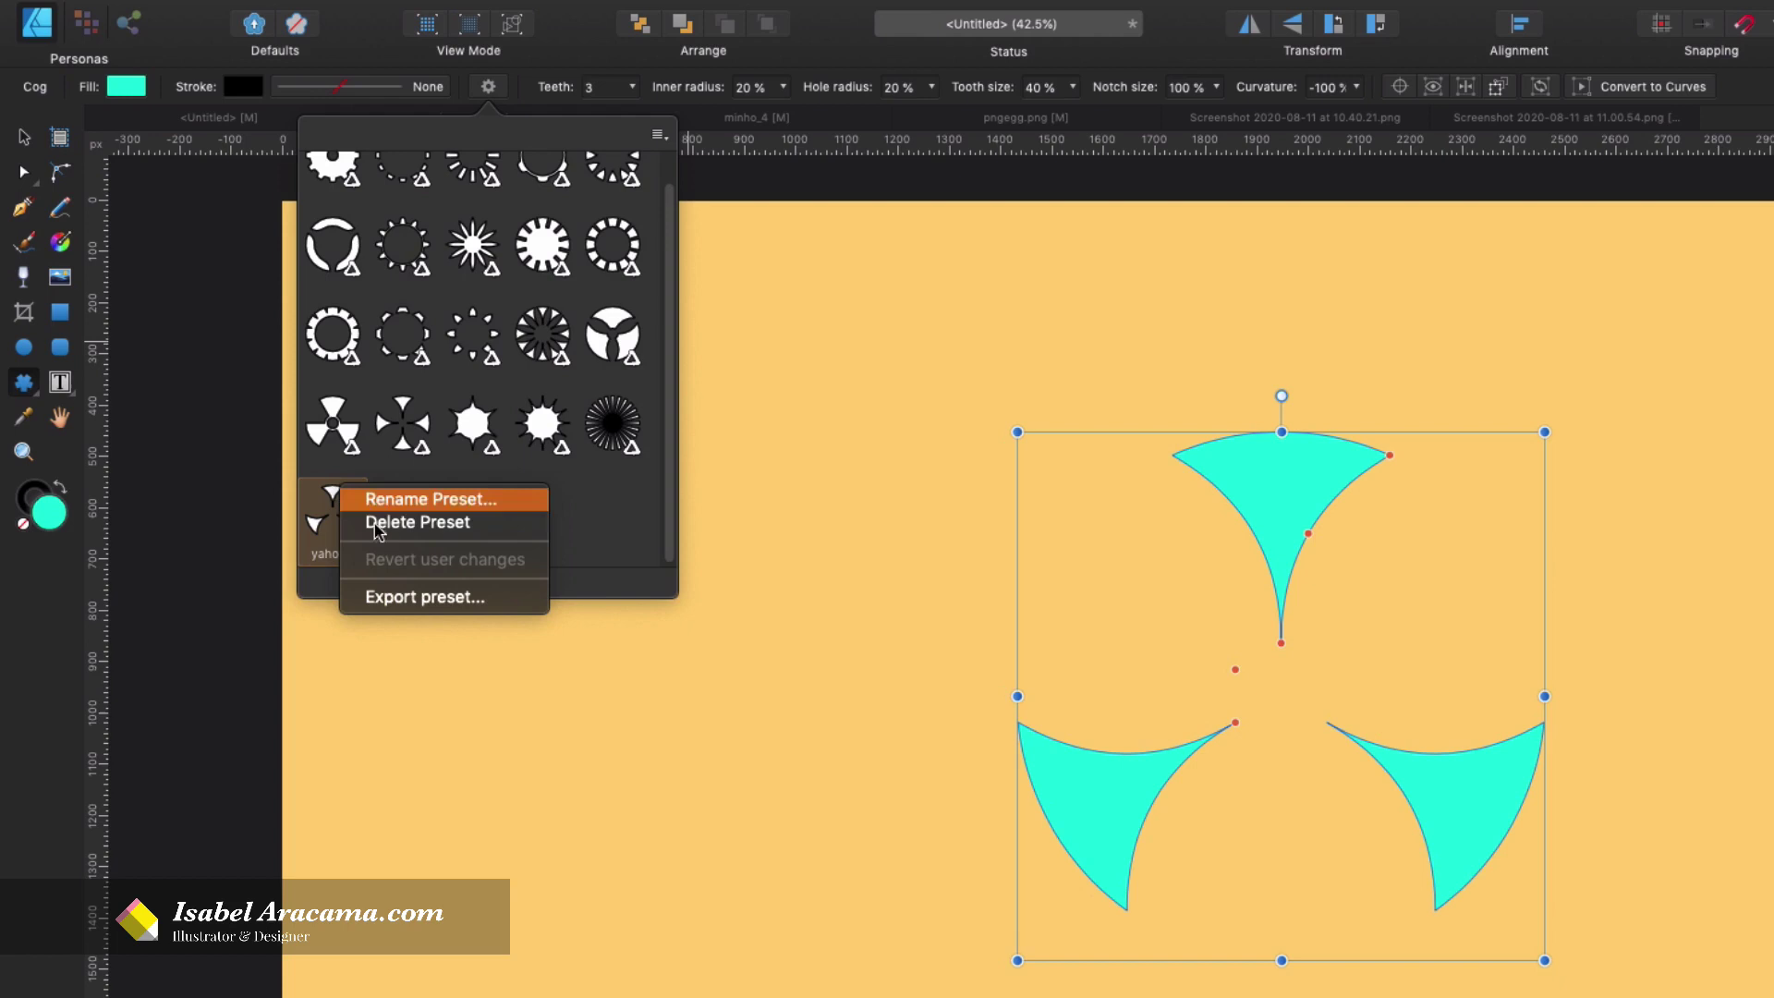
left_click(401, 599)
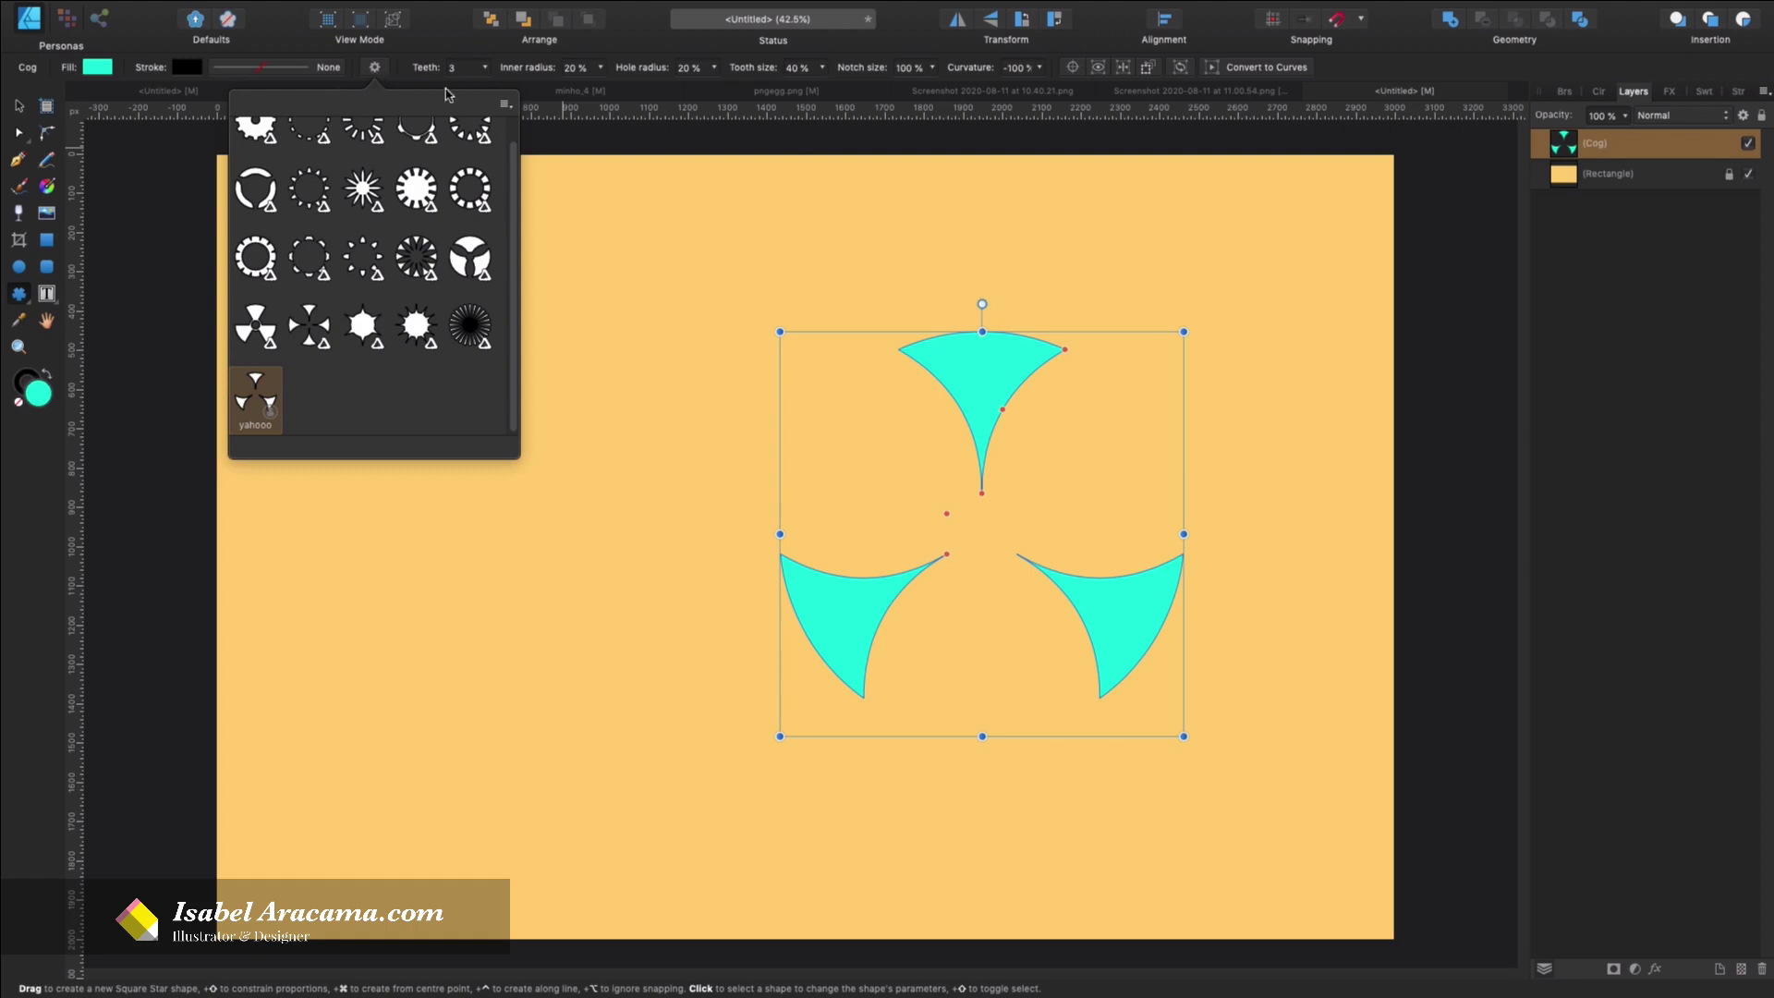
Reopen the Preset manager and start Import Presets to Category, then cancel the import
left_click(507, 104)
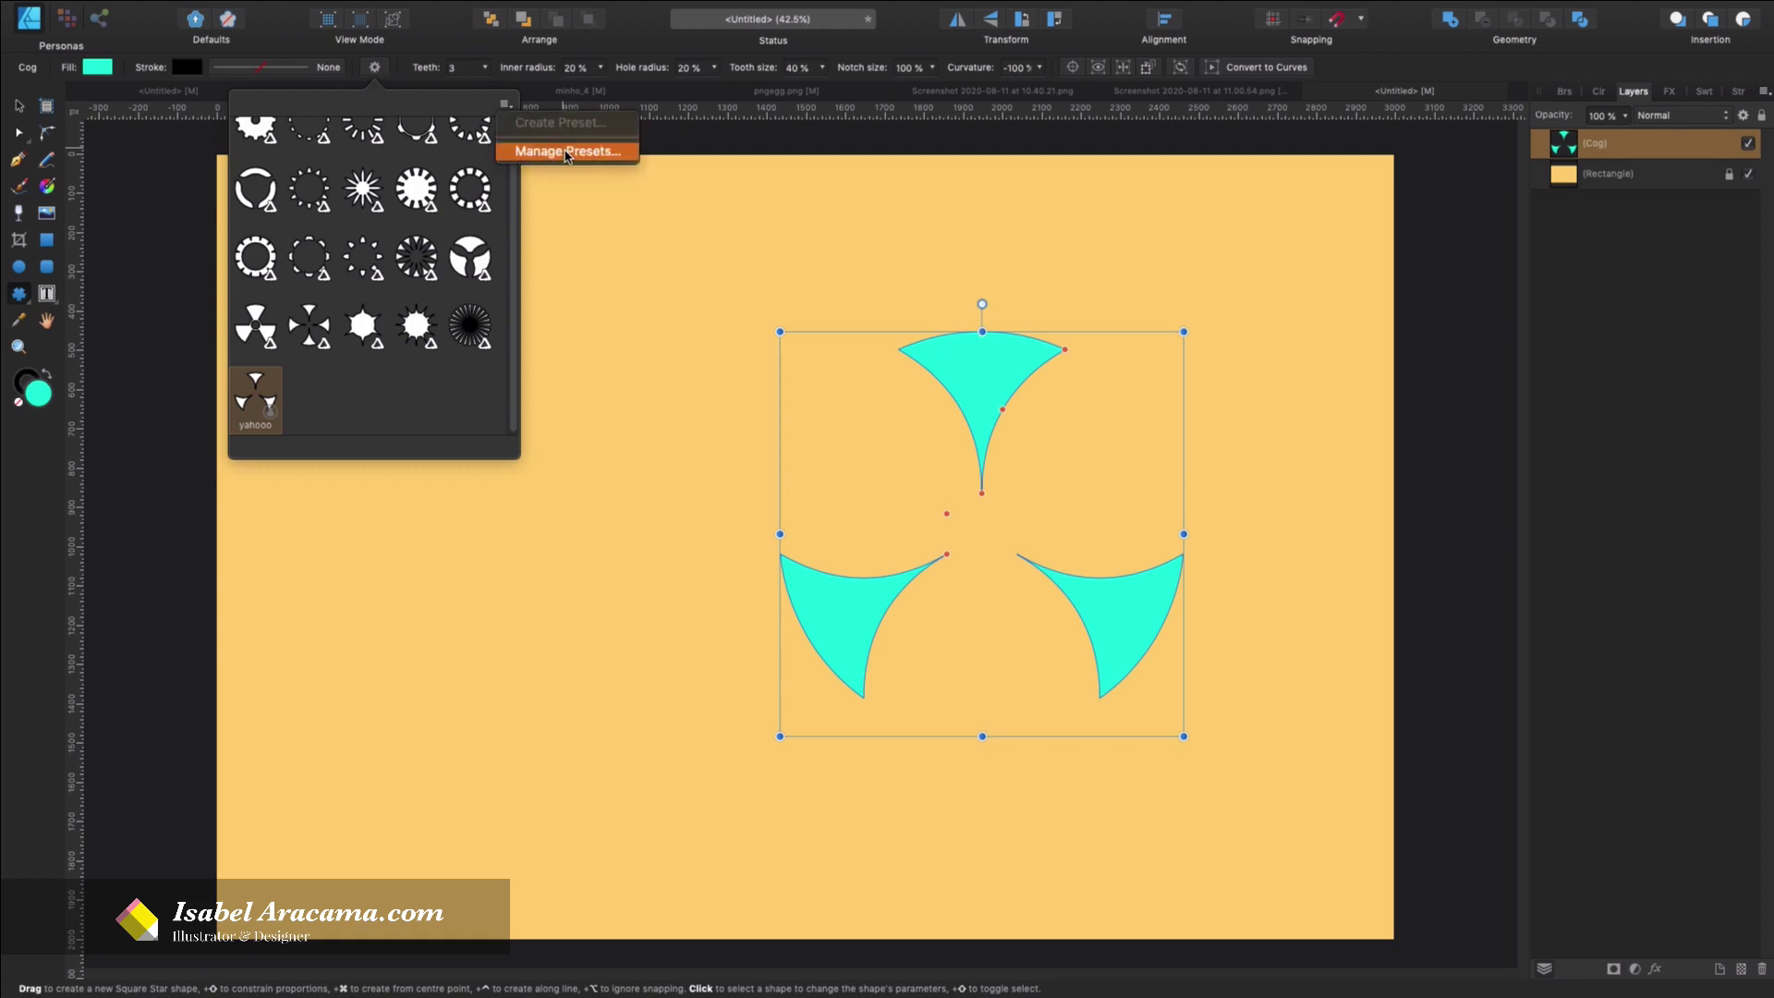
left_click(567, 152)
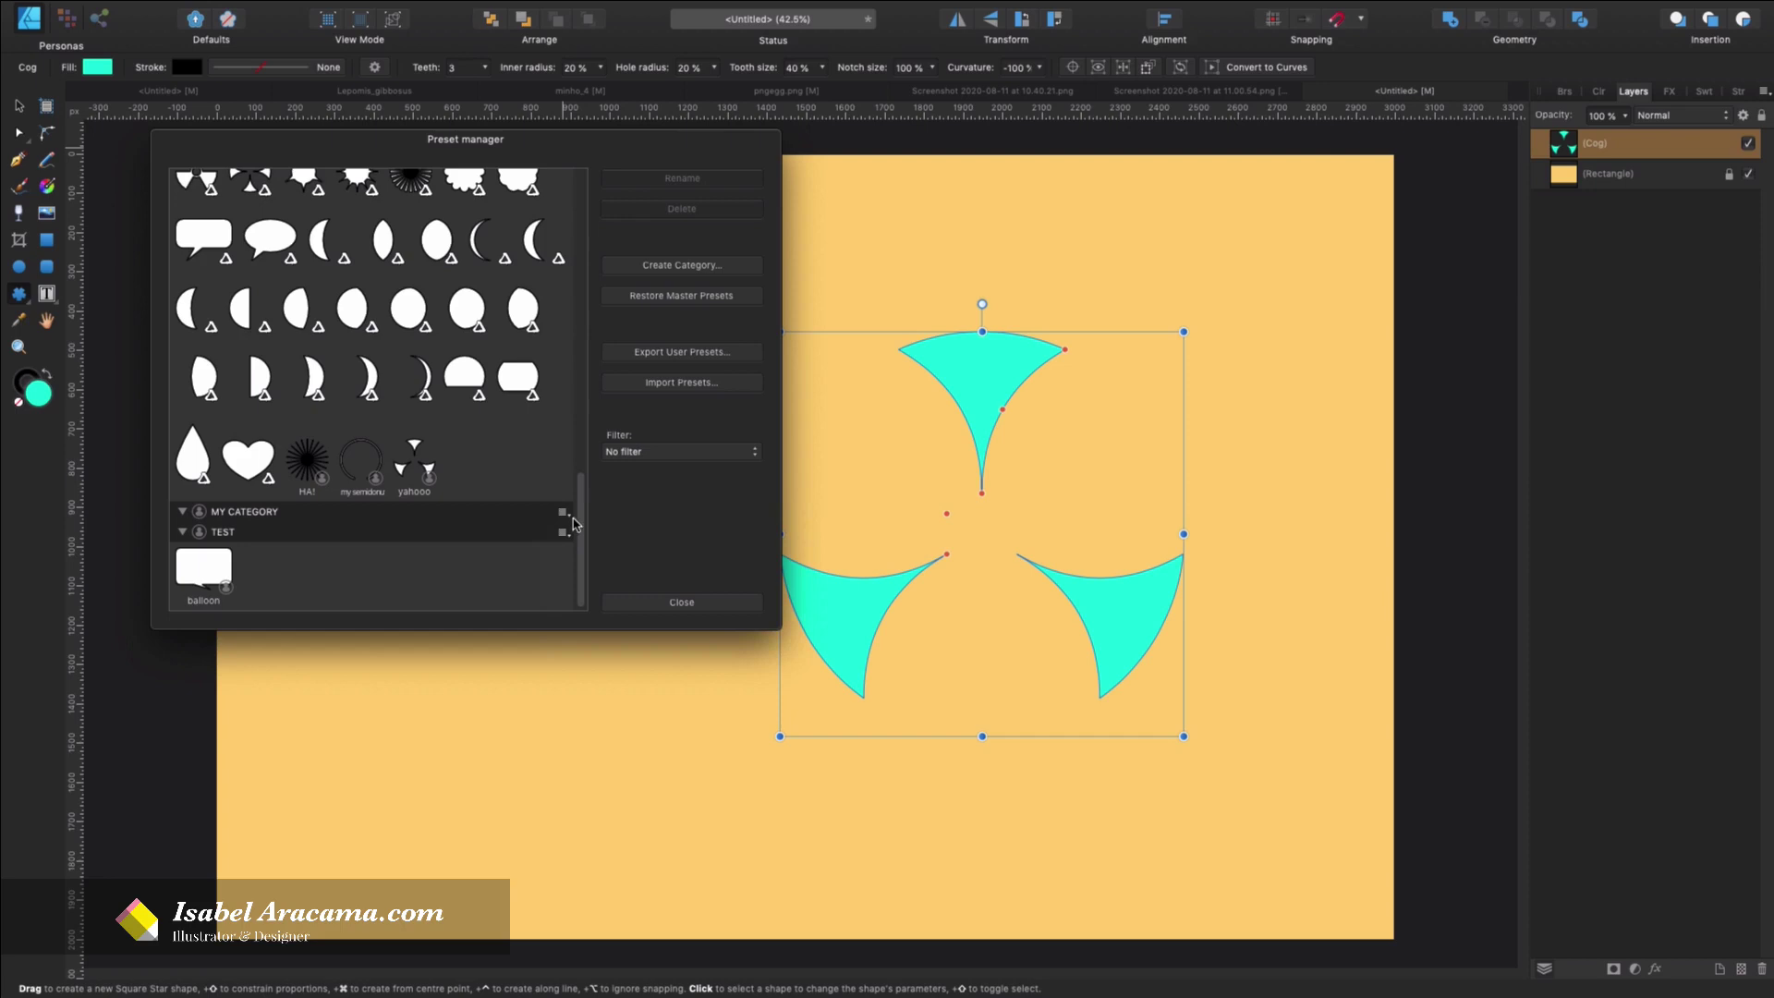
left_click(564, 511)
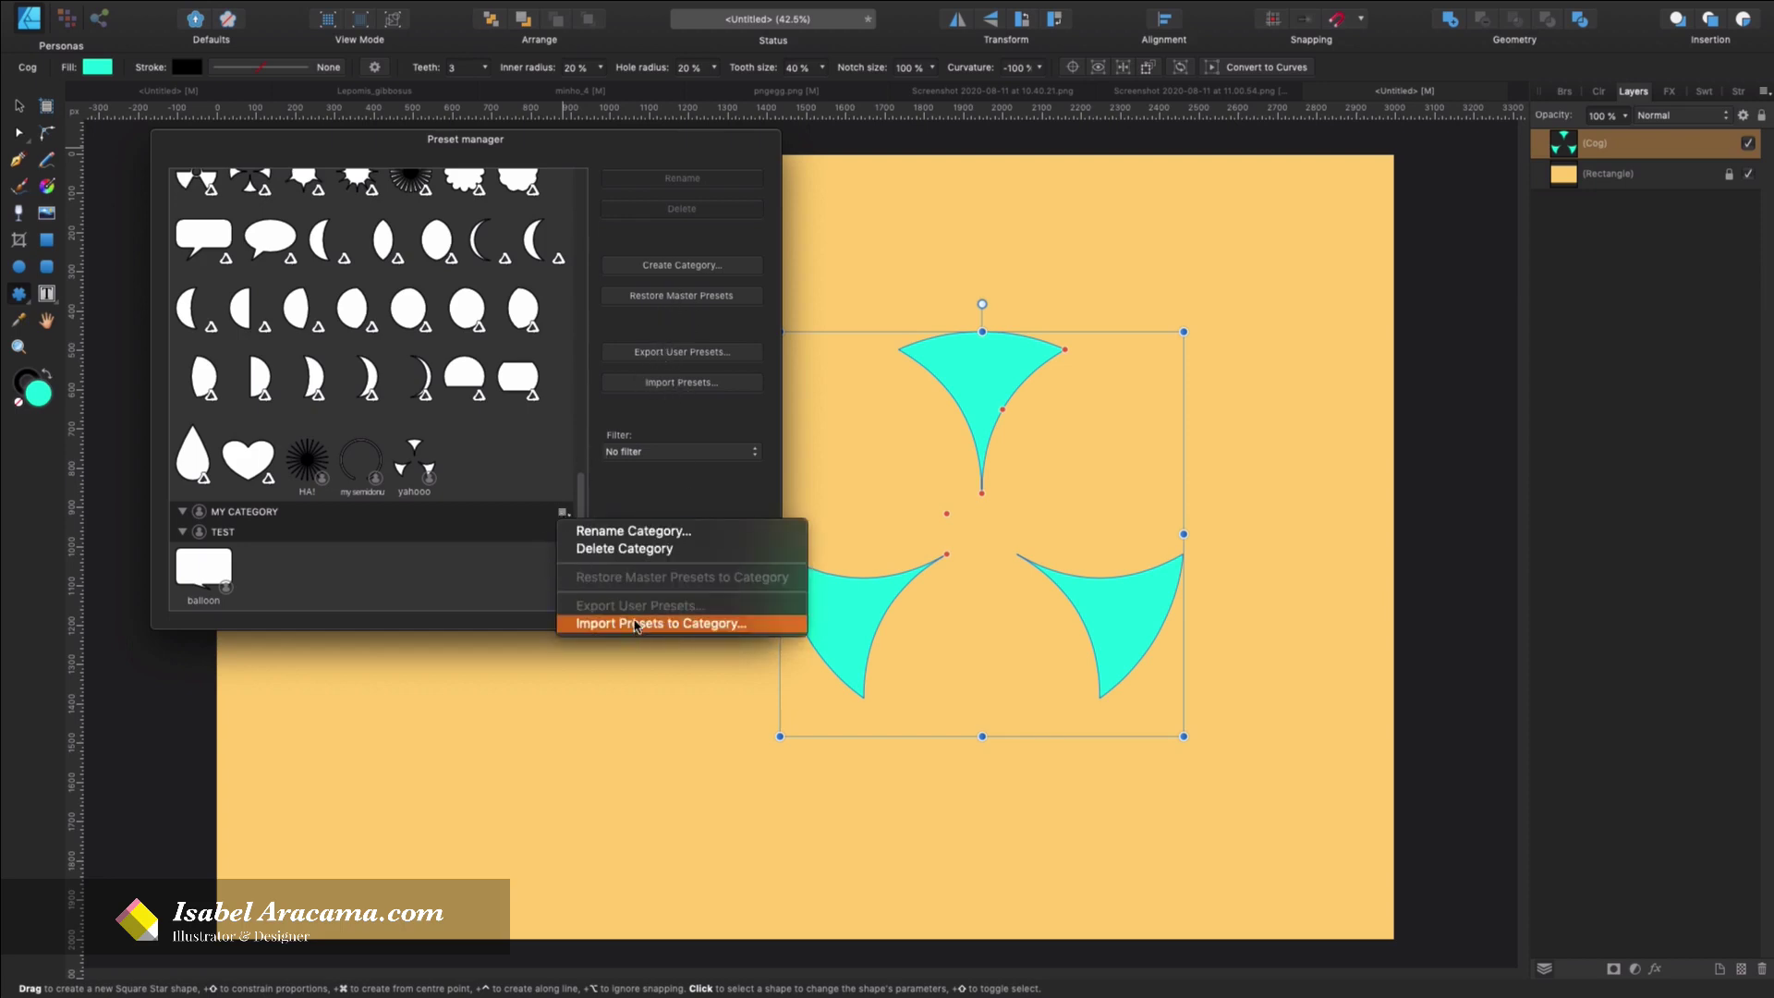
left_click(638, 623)
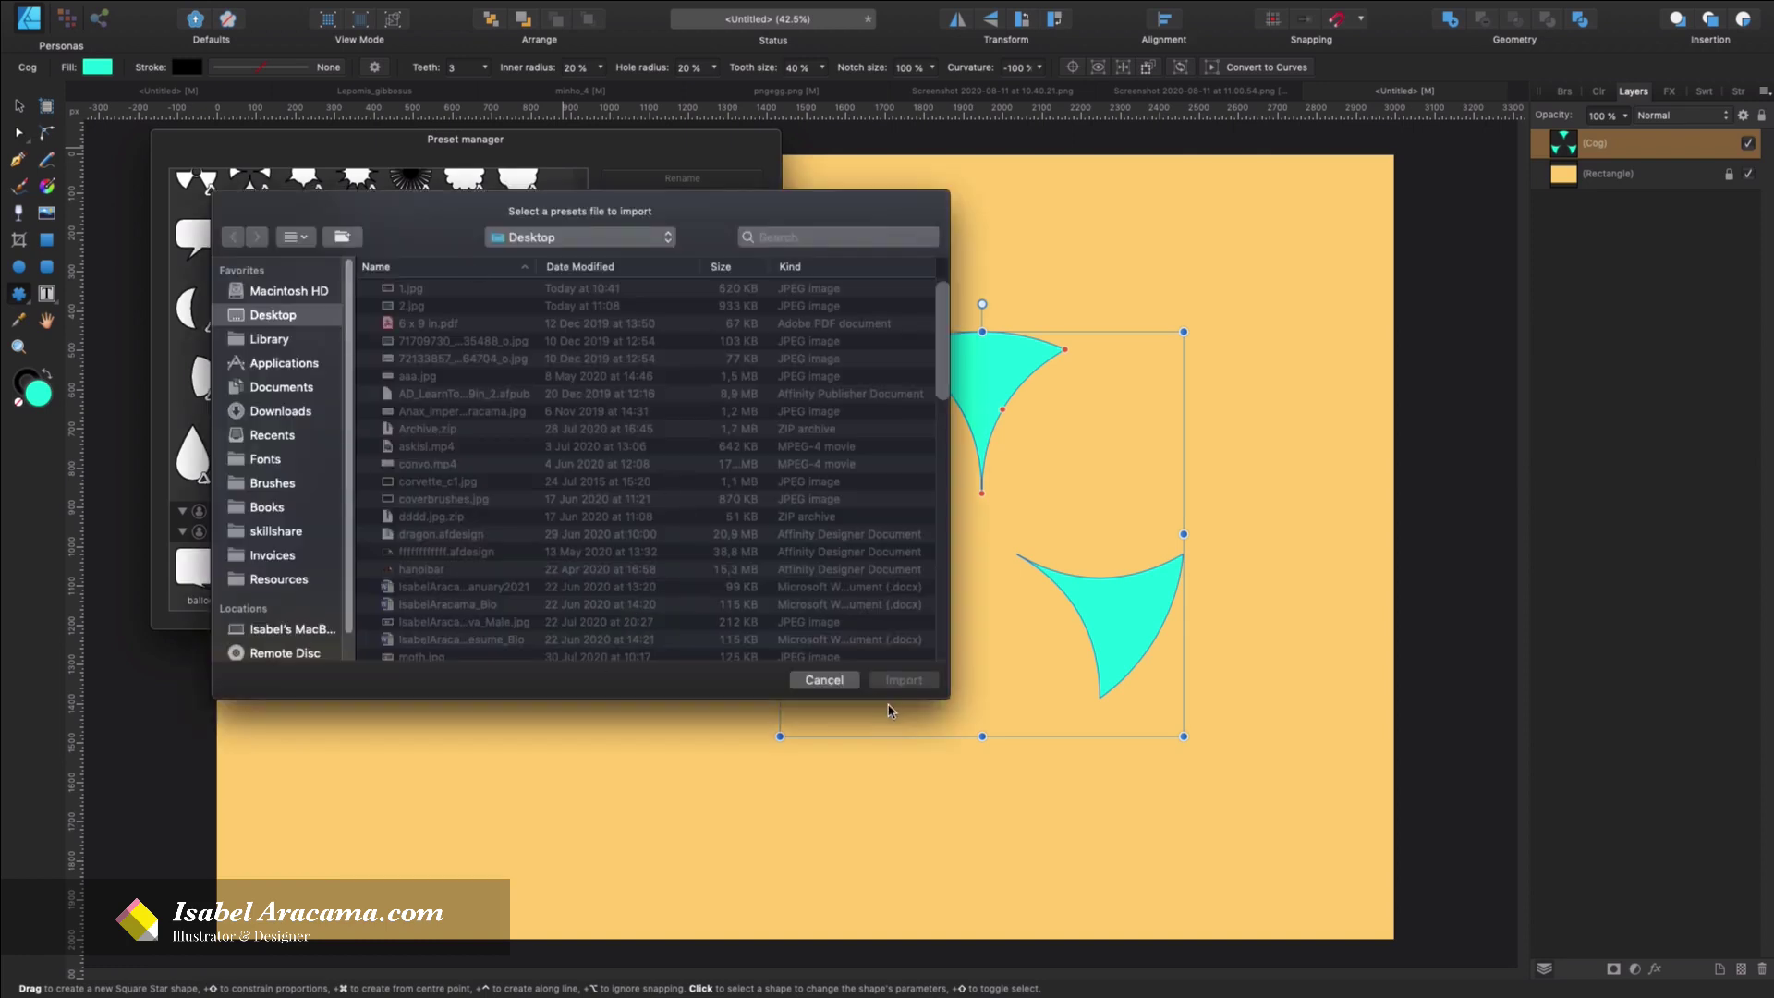
left_click(824, 680)
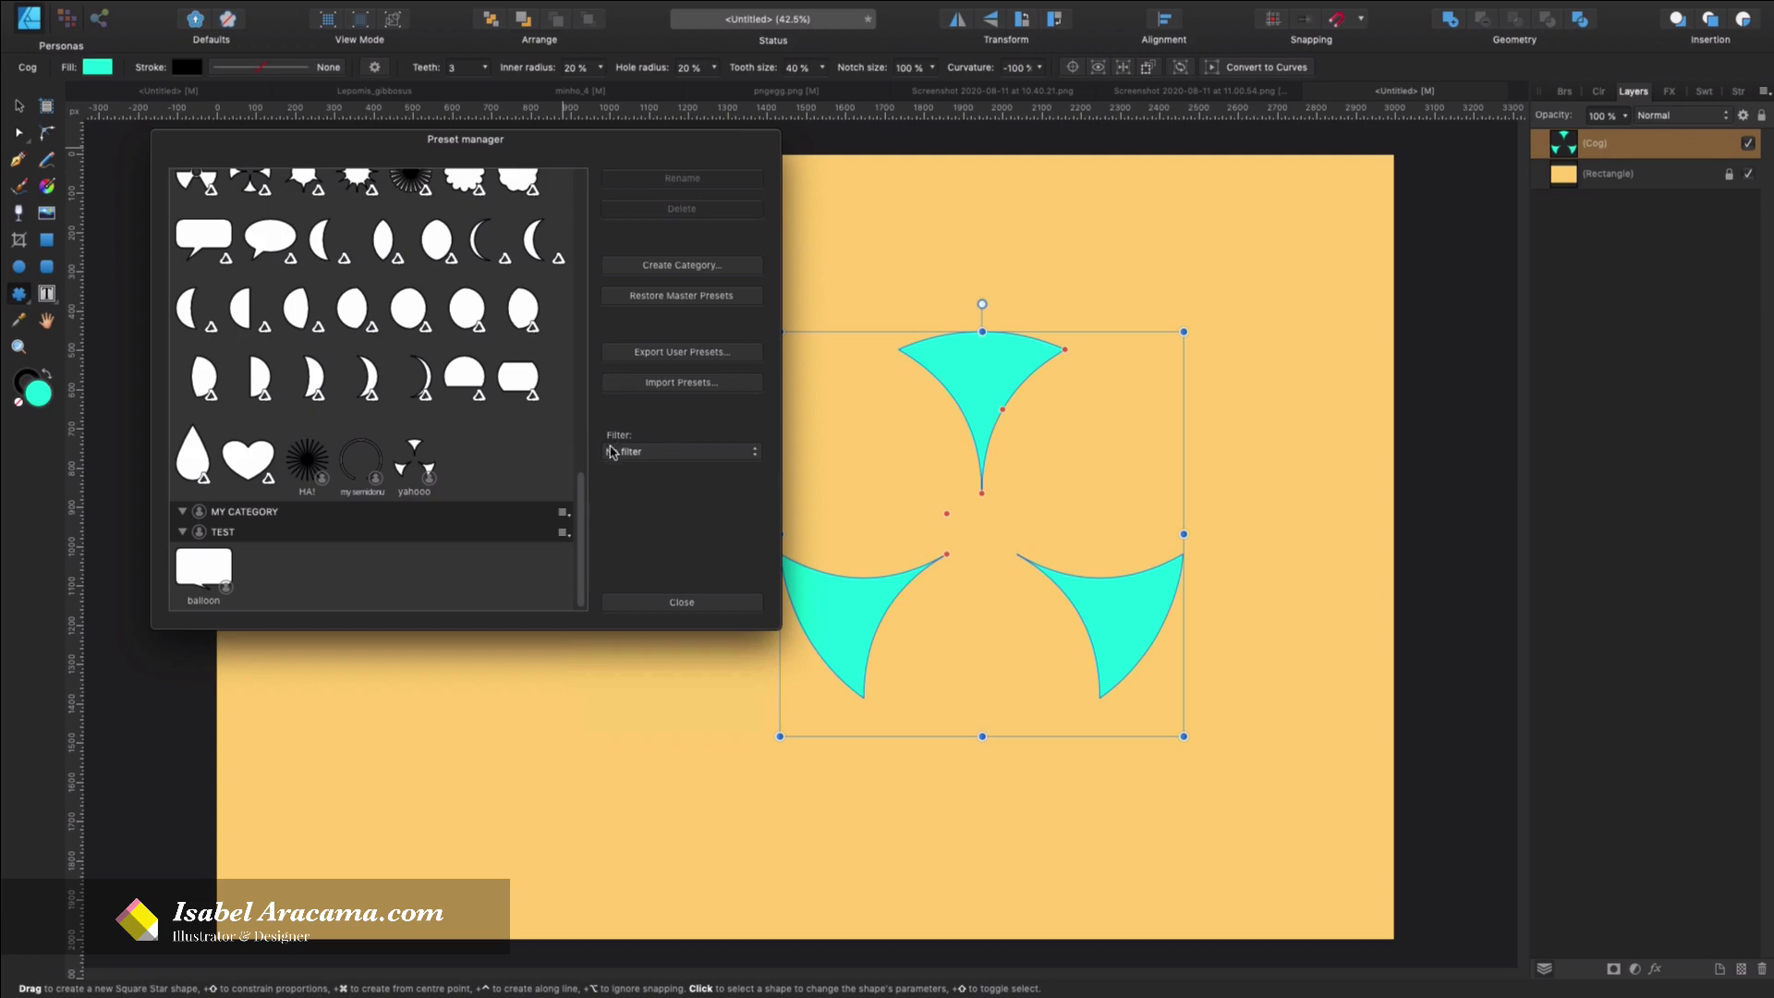
Filter the presets to Rectangle, then to Pie, and open the category options menu
left_click(673, 451)
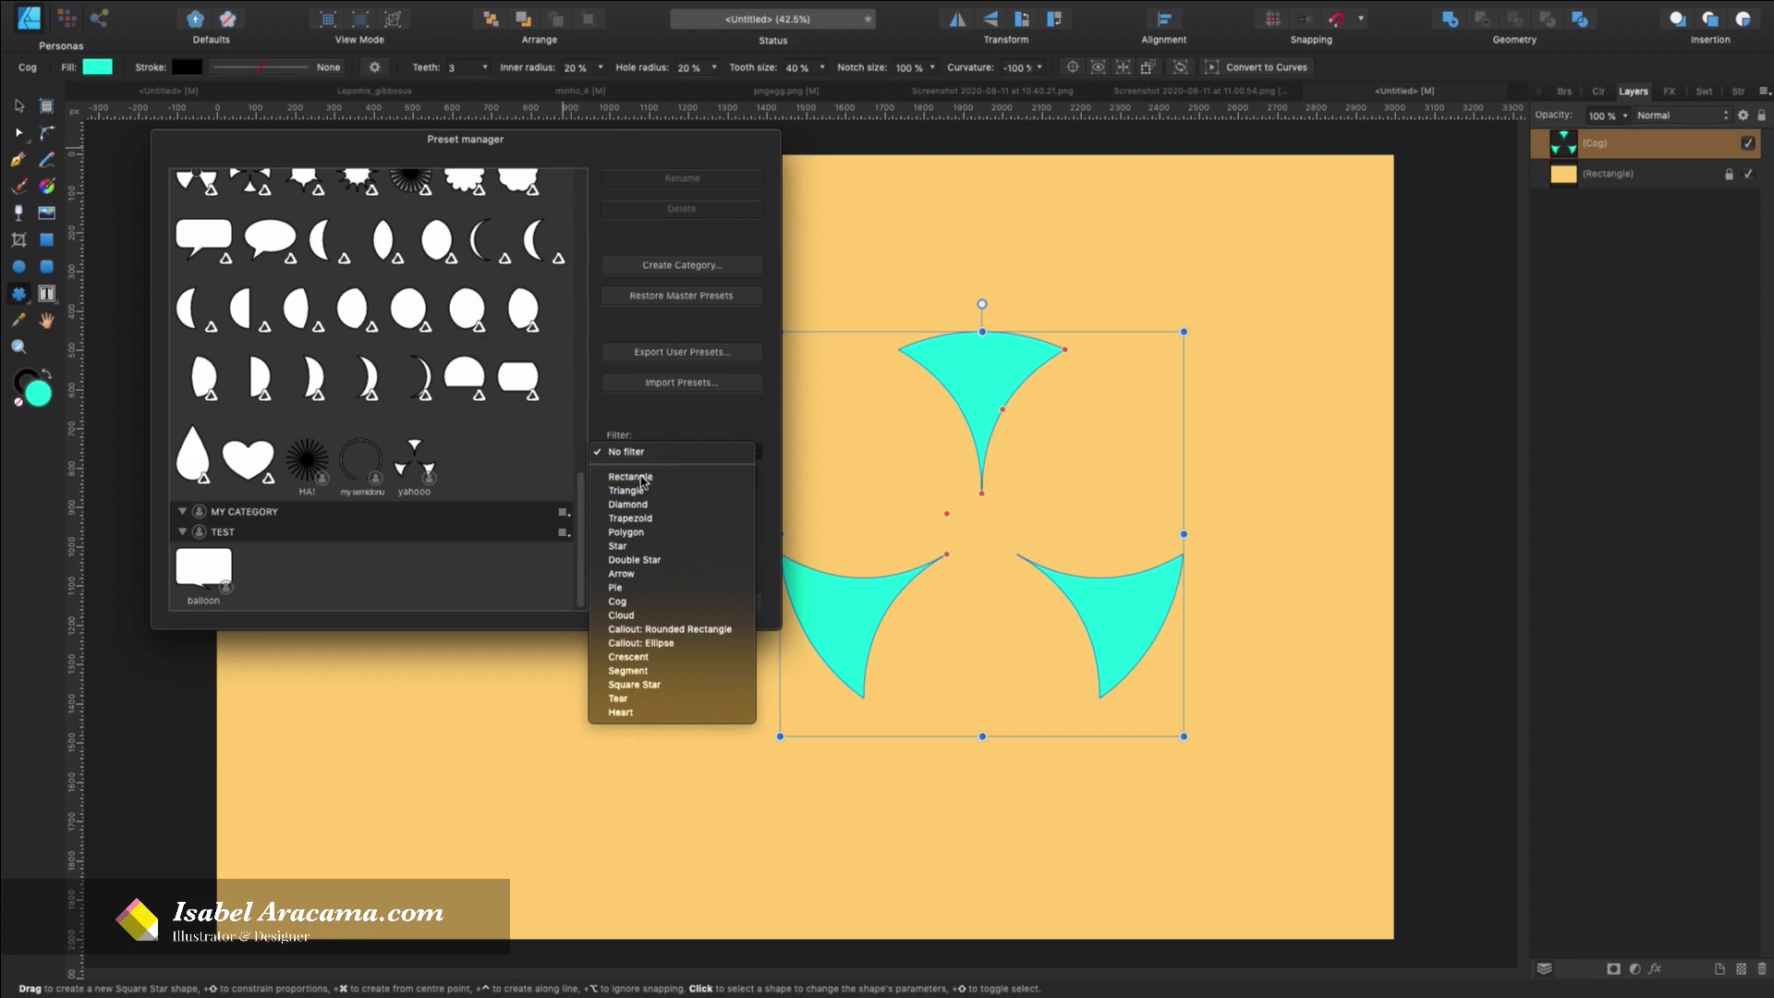
left_click(643, 478)
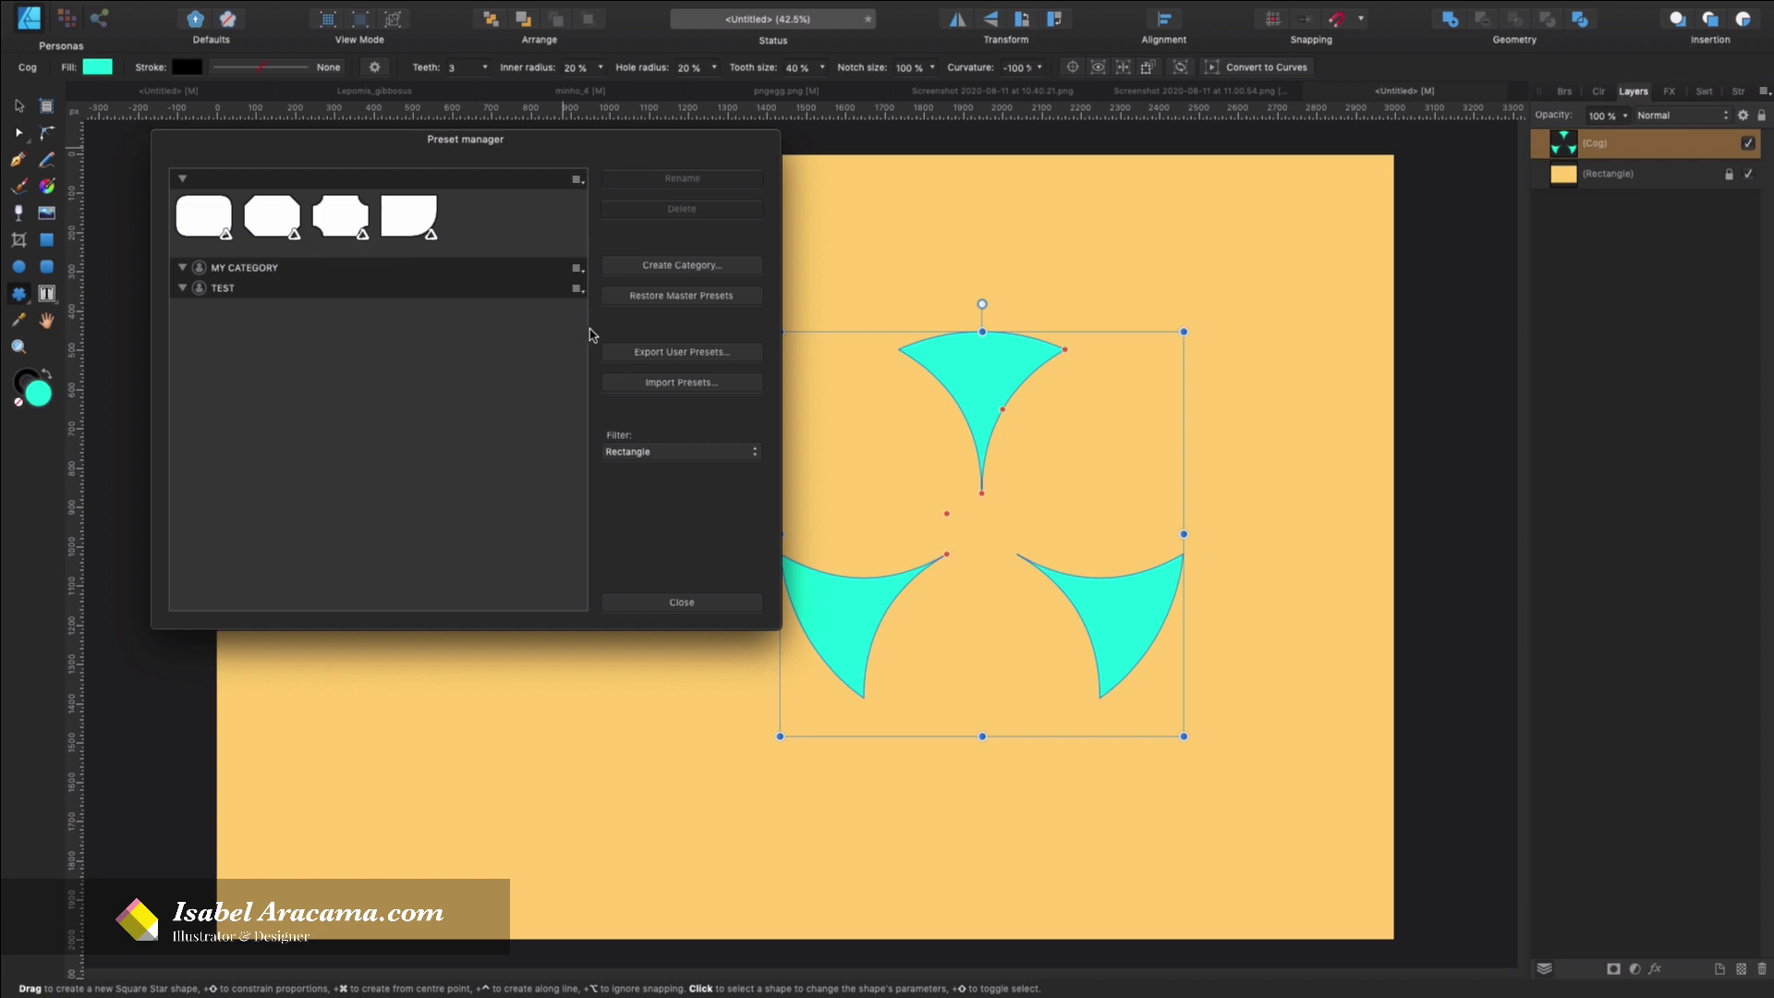
left_click(710, 452)
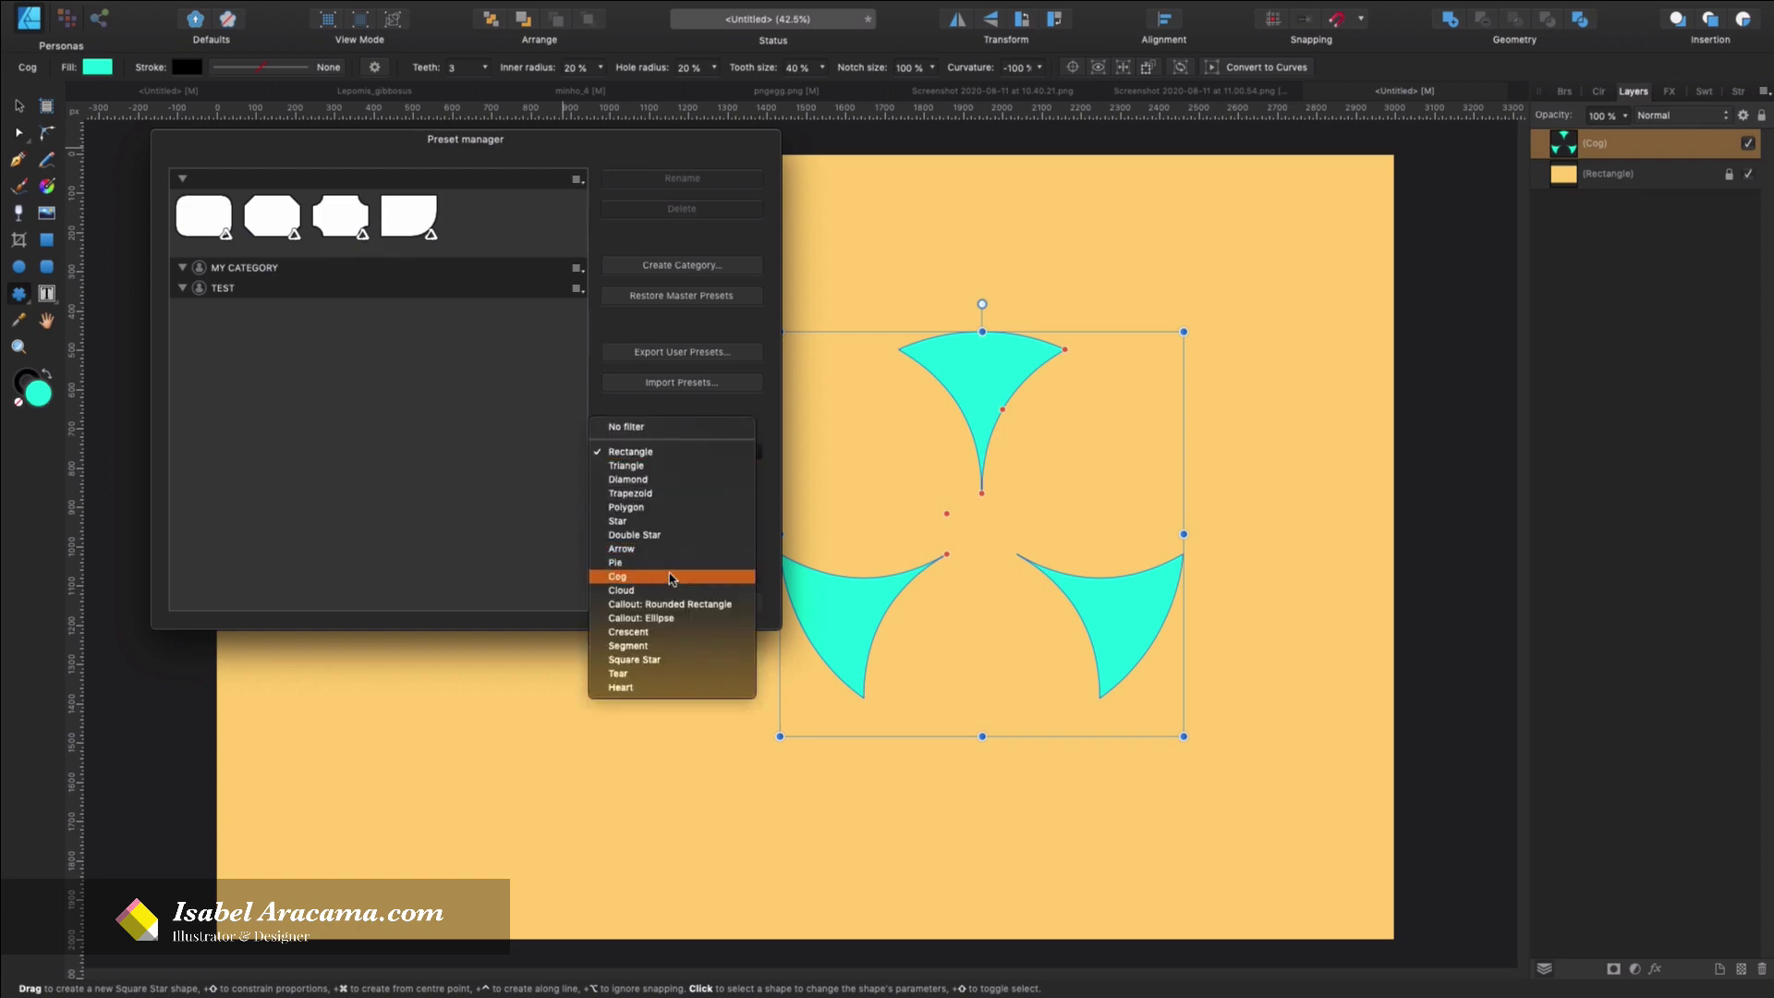
left_click(671, 562)
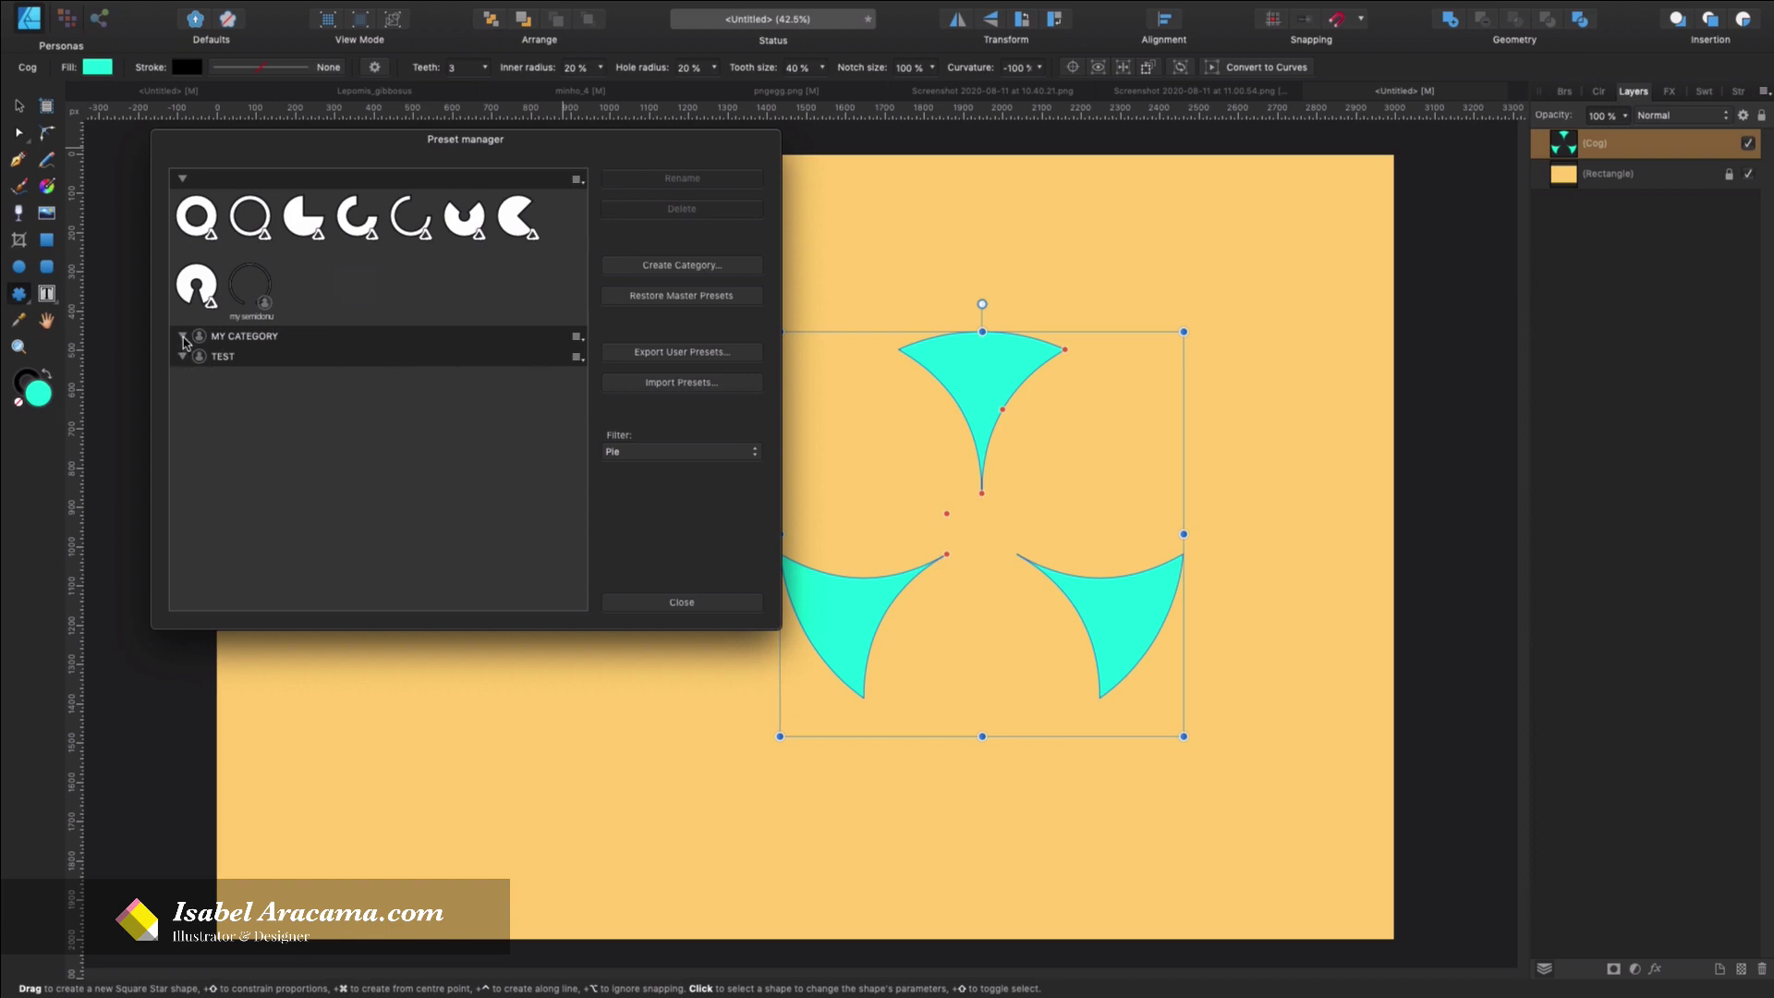
left_click(709, 451)
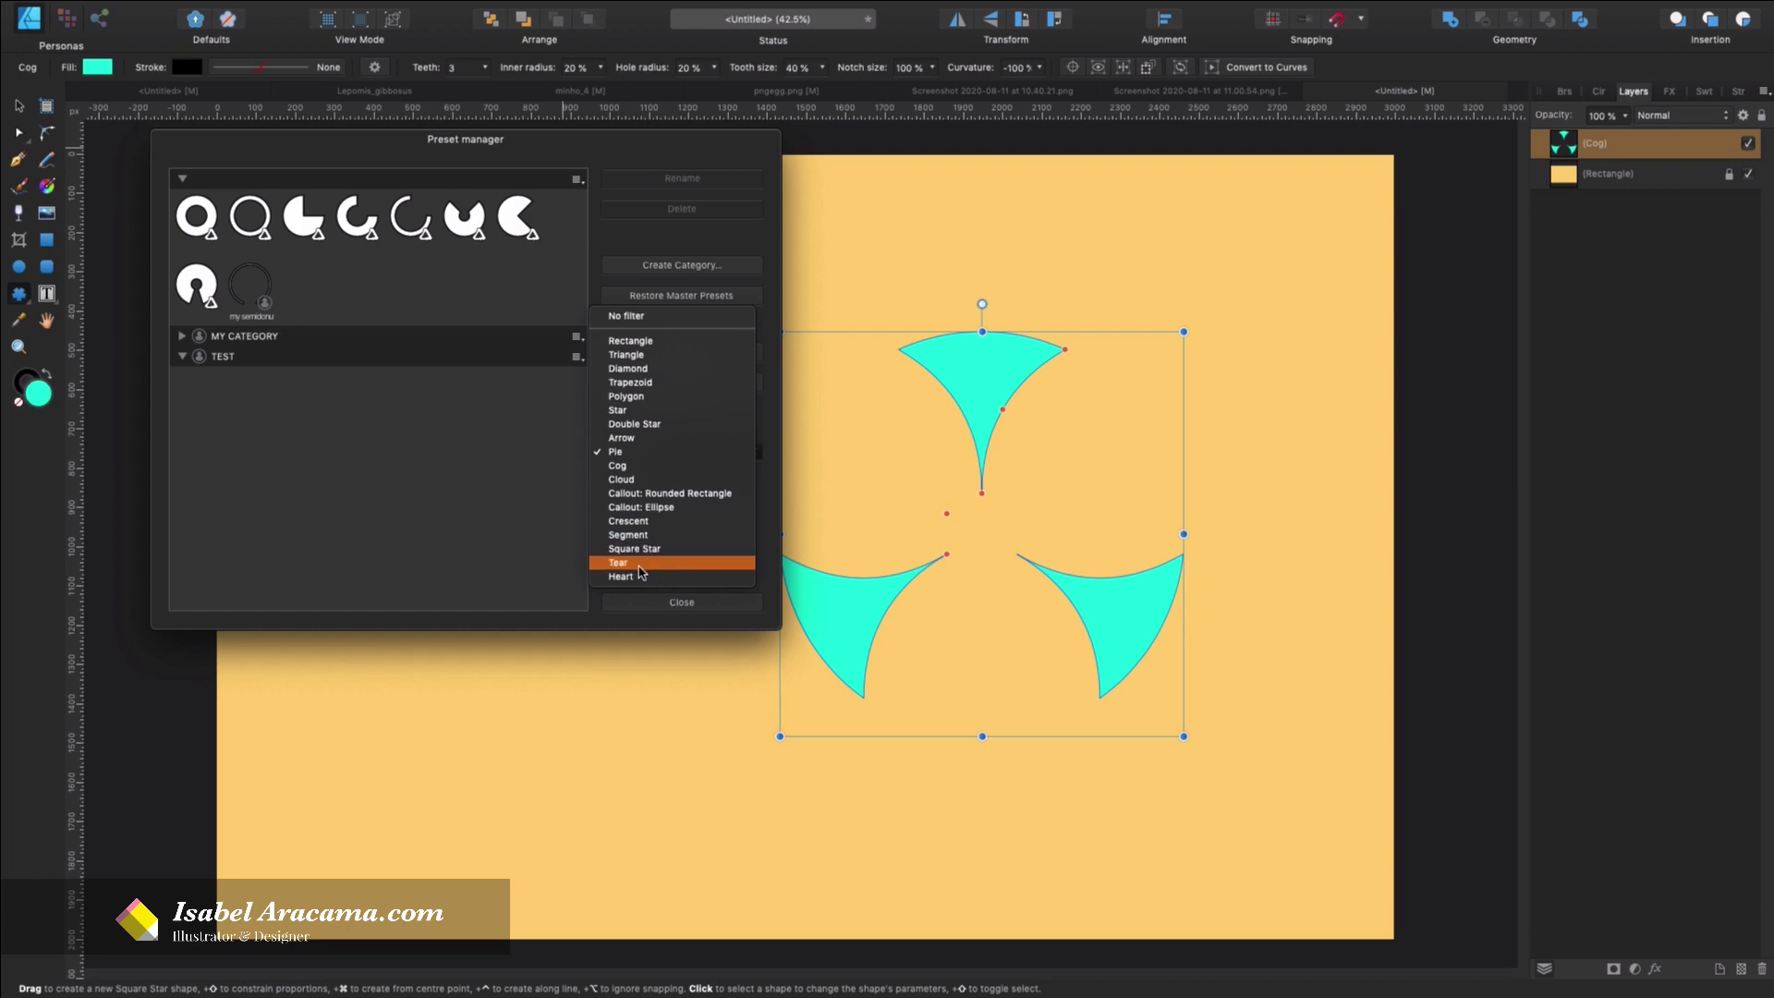
left_click(492, 457)
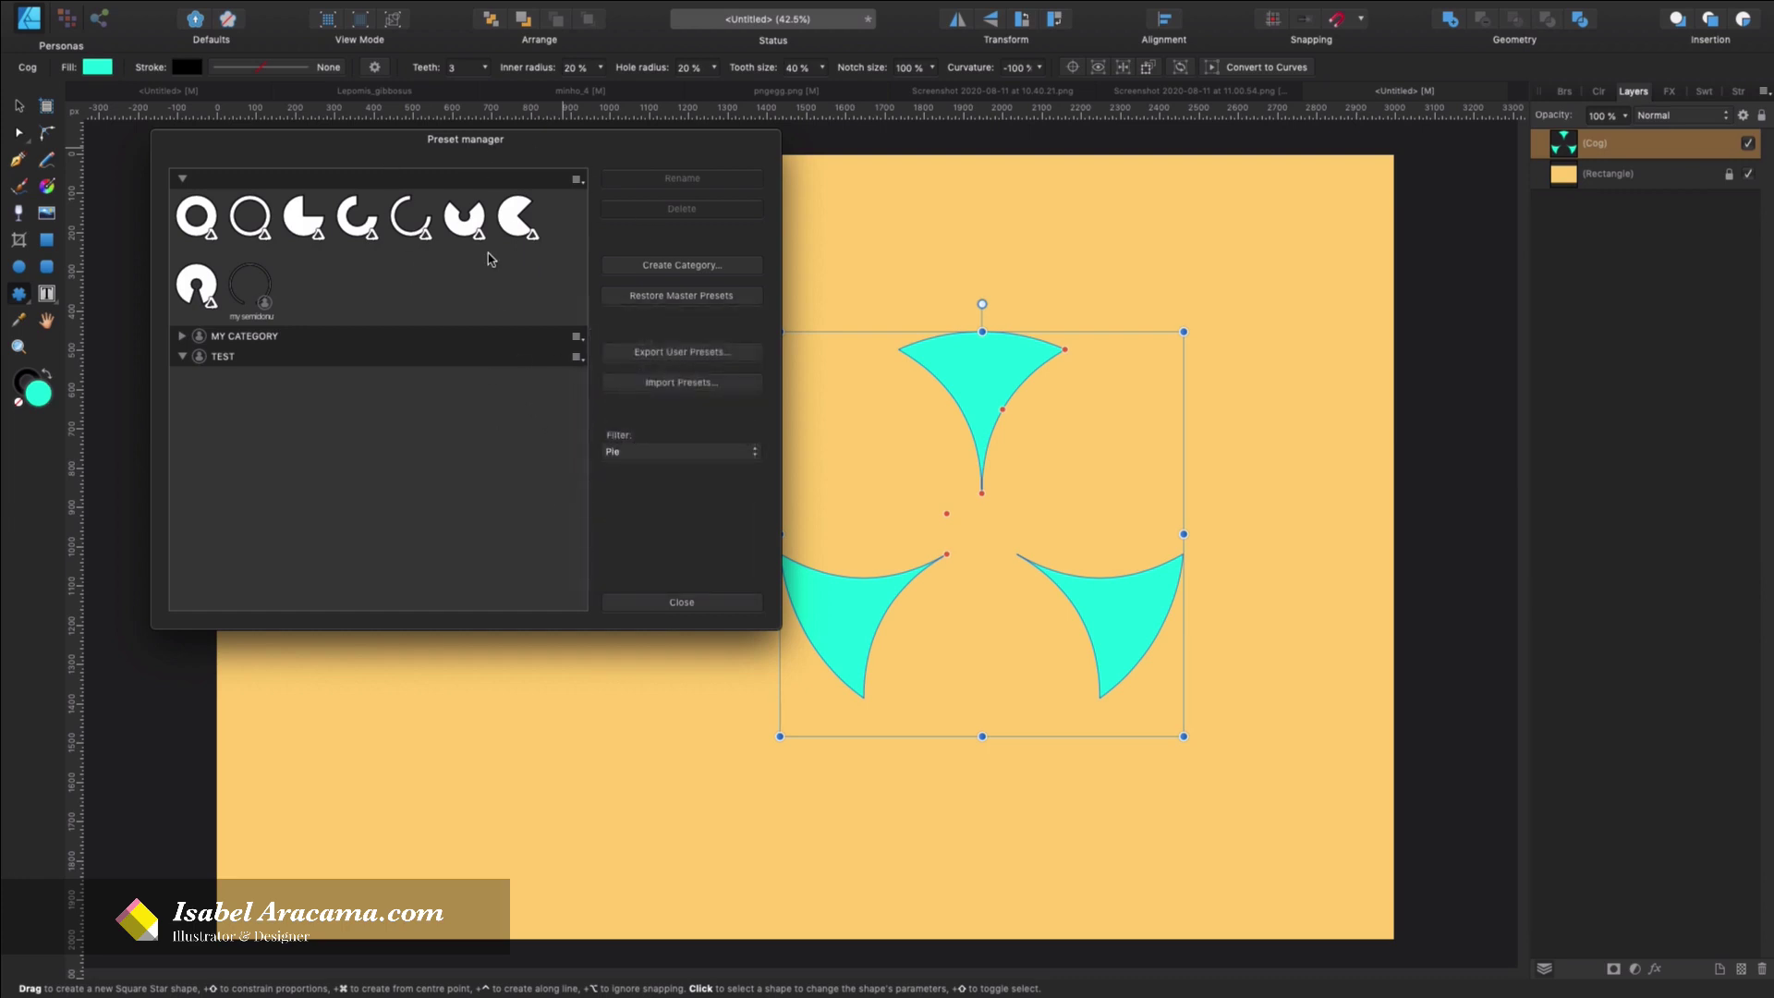
left_click(576, 181)
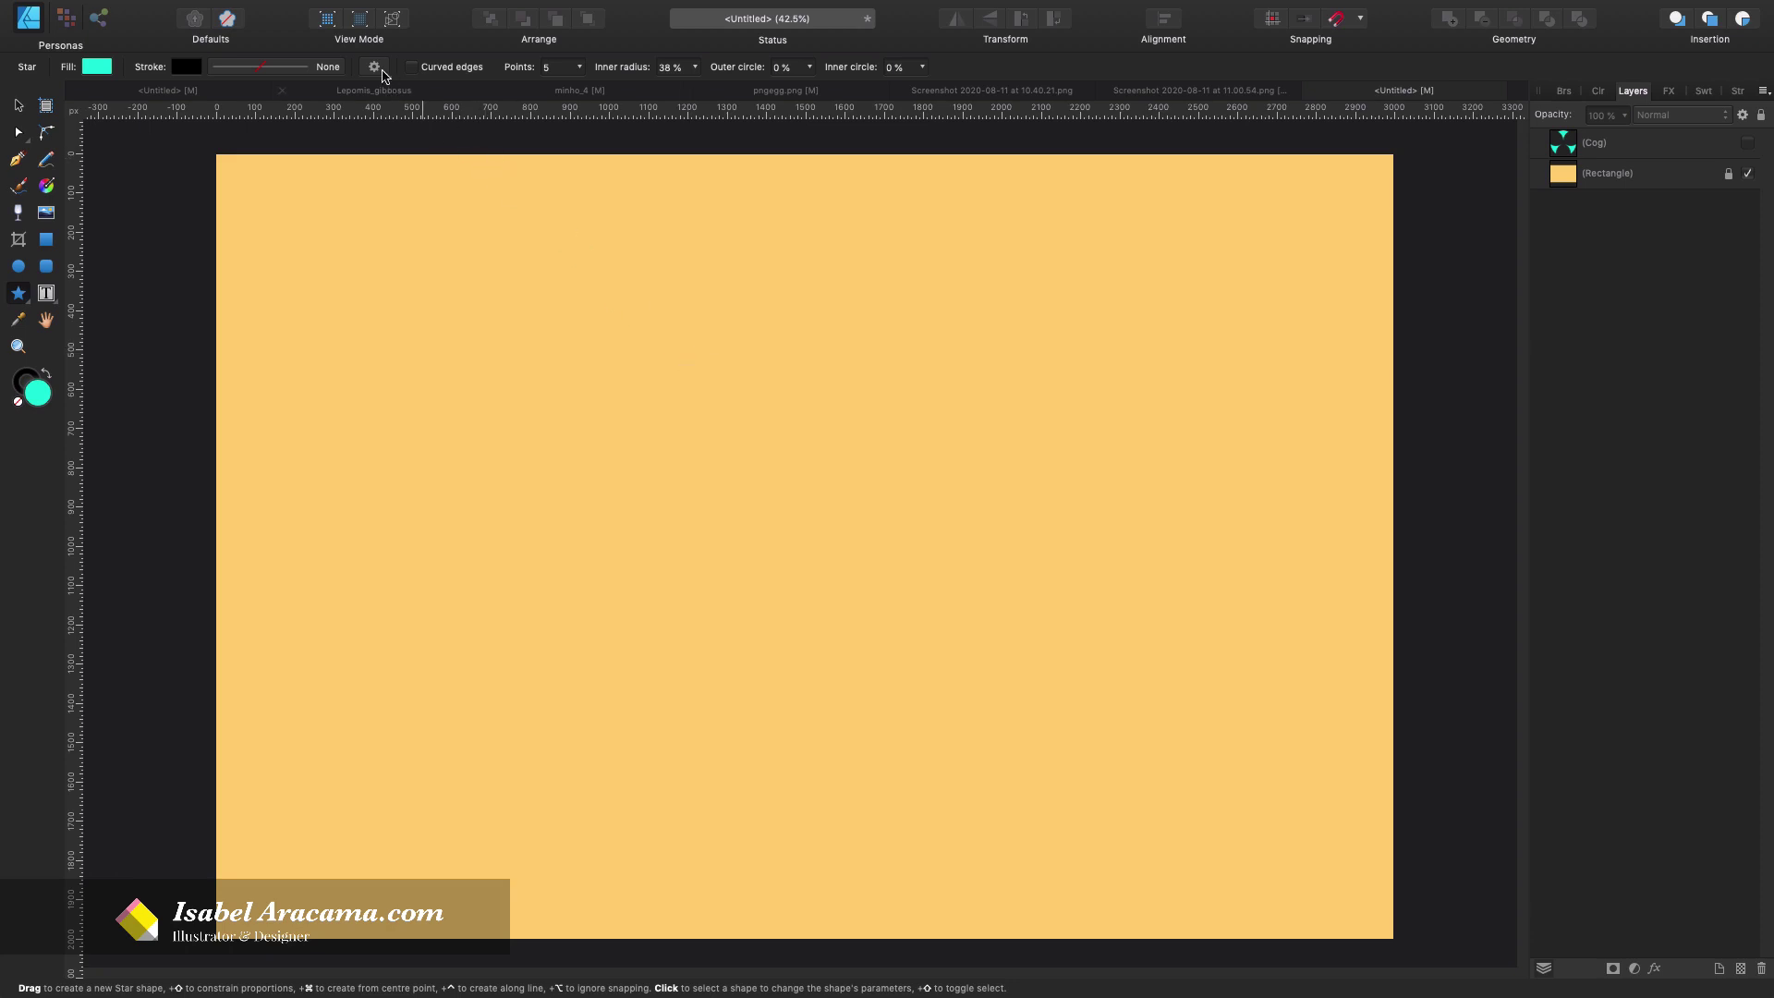
Draw an 18-point curvy star from the dotted-ring preset, try 33% inner radius, then undo
left_click(374, 68)
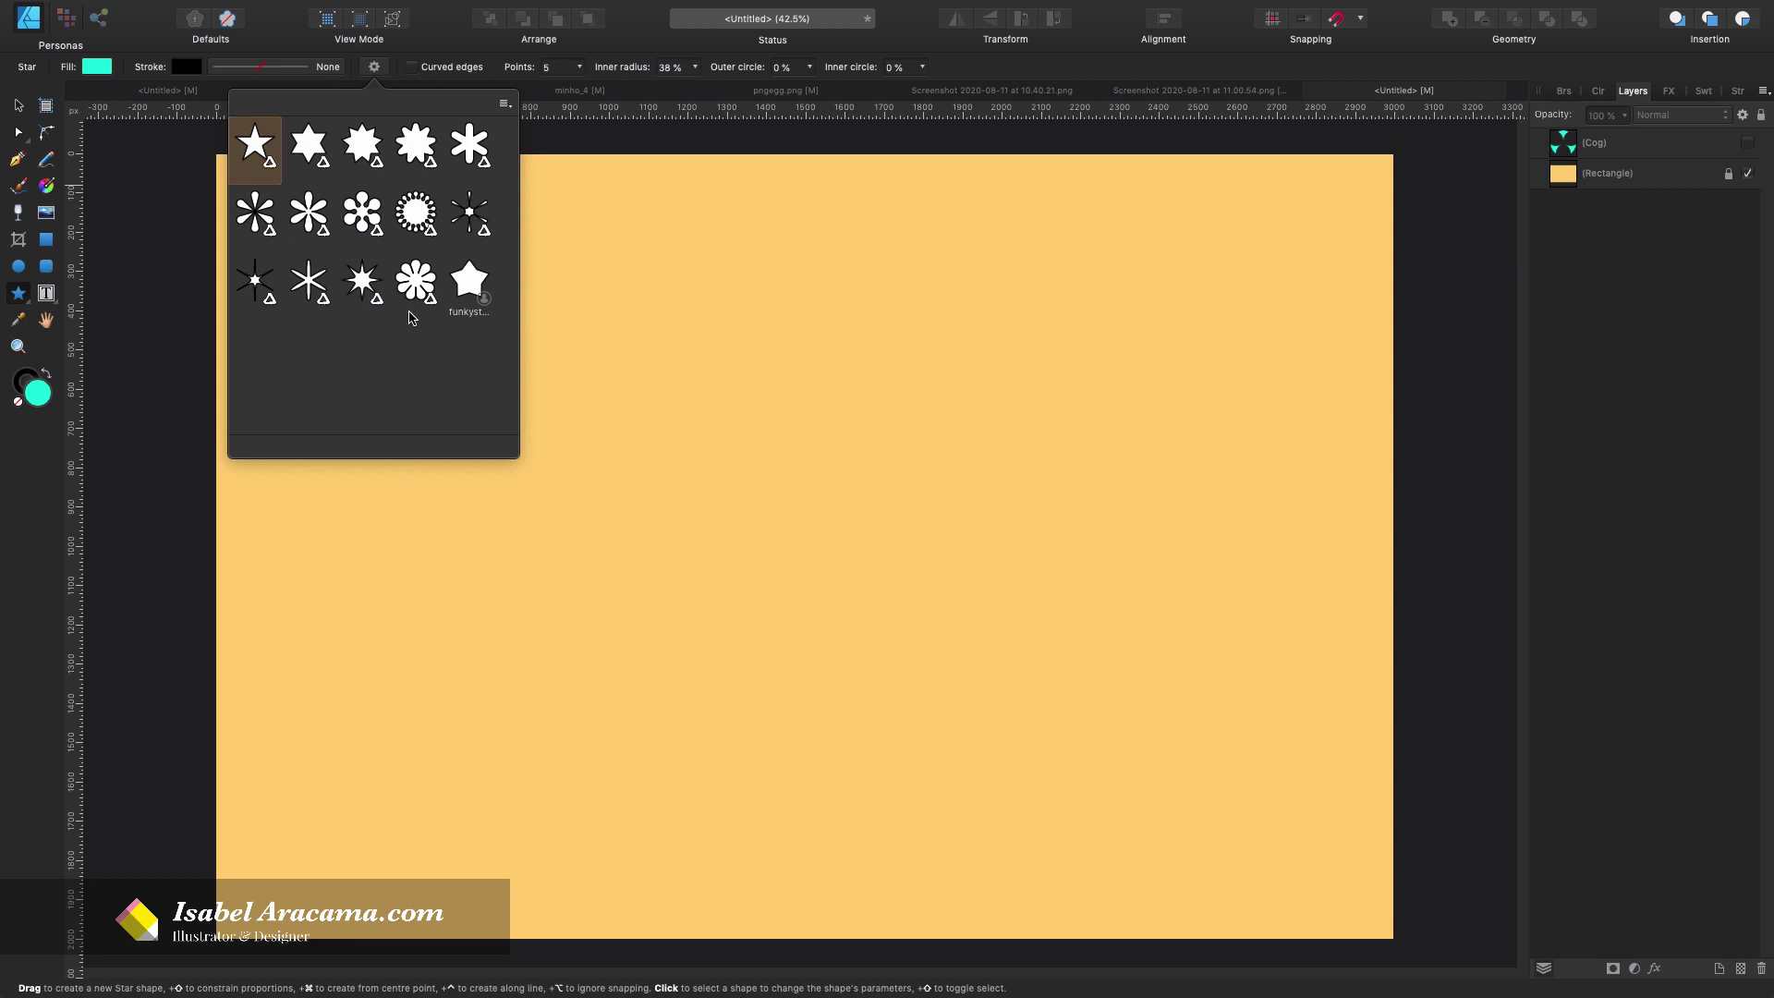
left_click(430, 214)
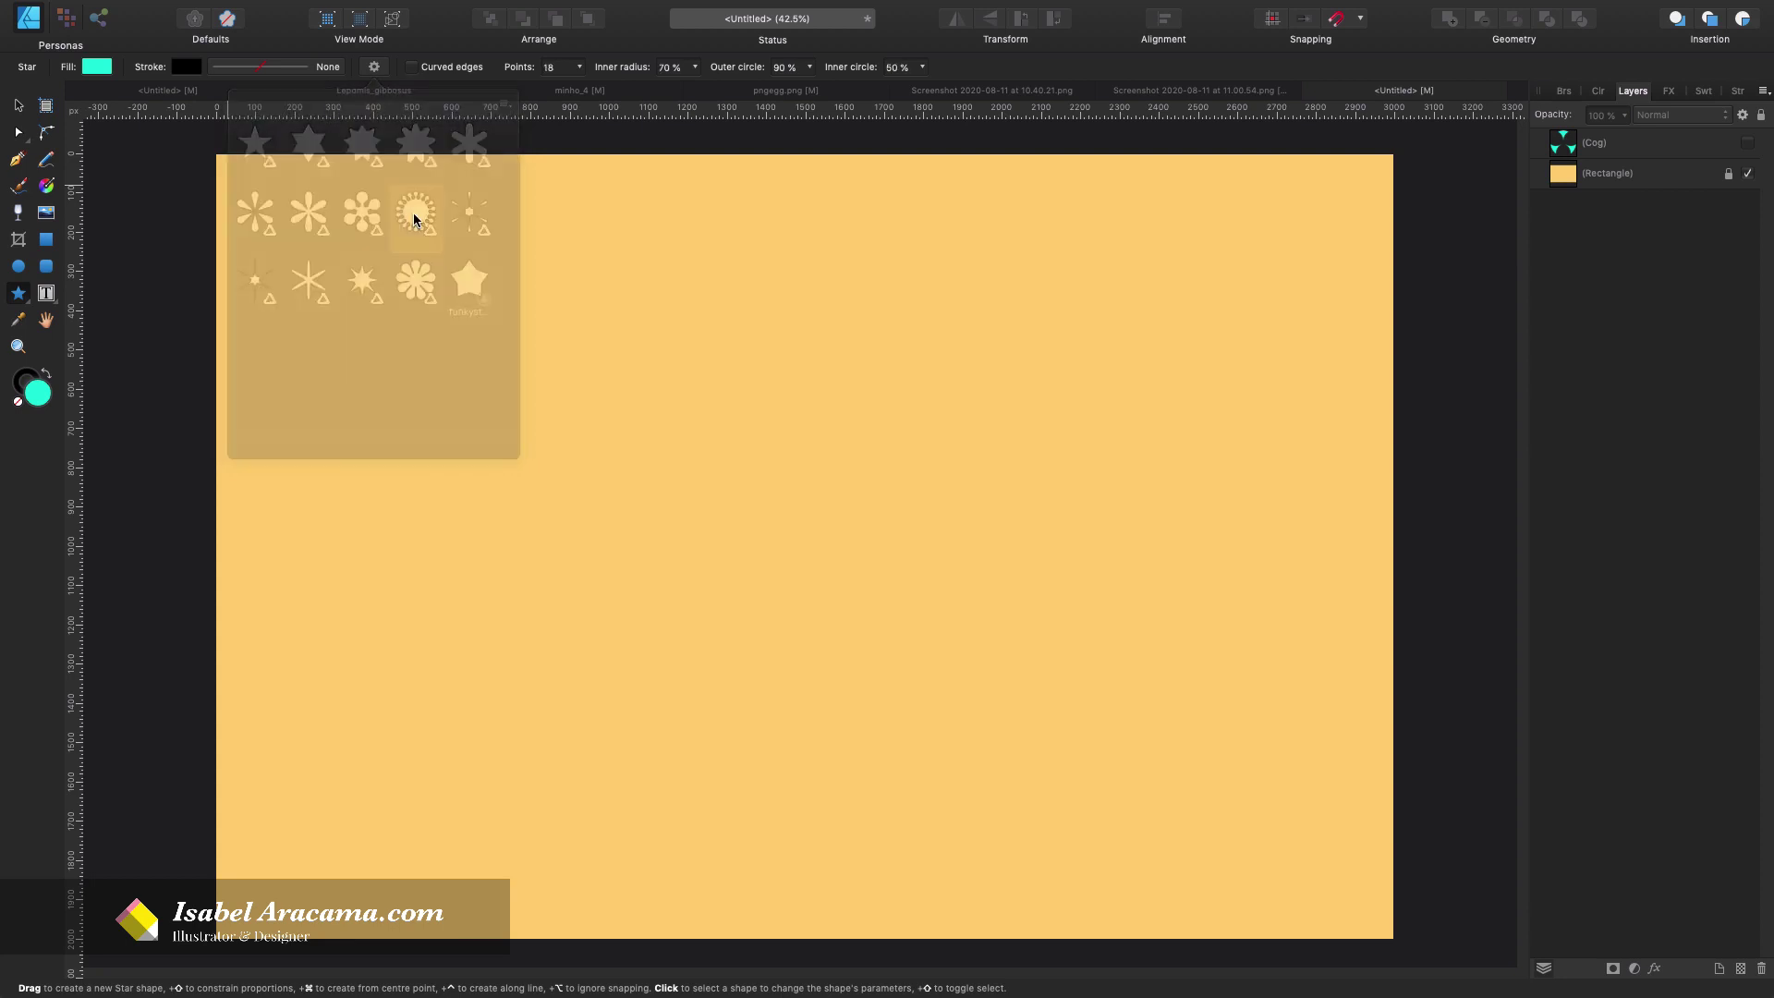
left_click_drag(785, 354, 1183, 780)
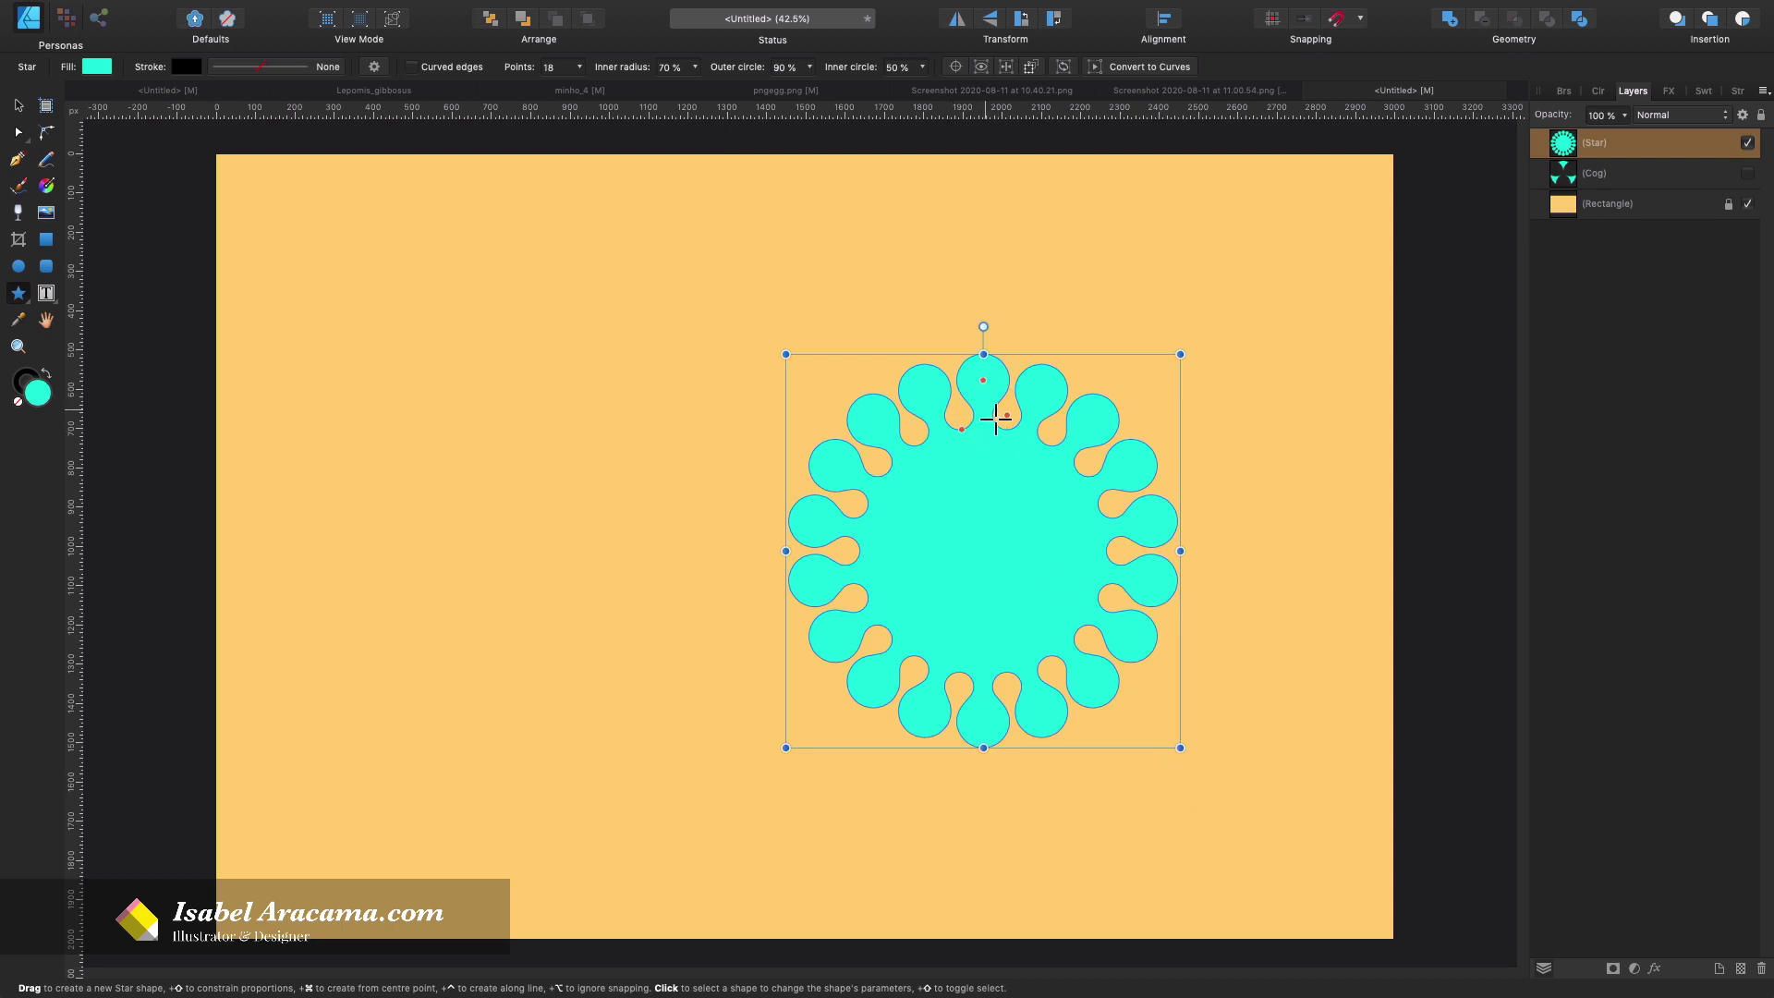
left_click_drag(1006, 418, 1009, 496)
key("super+z")
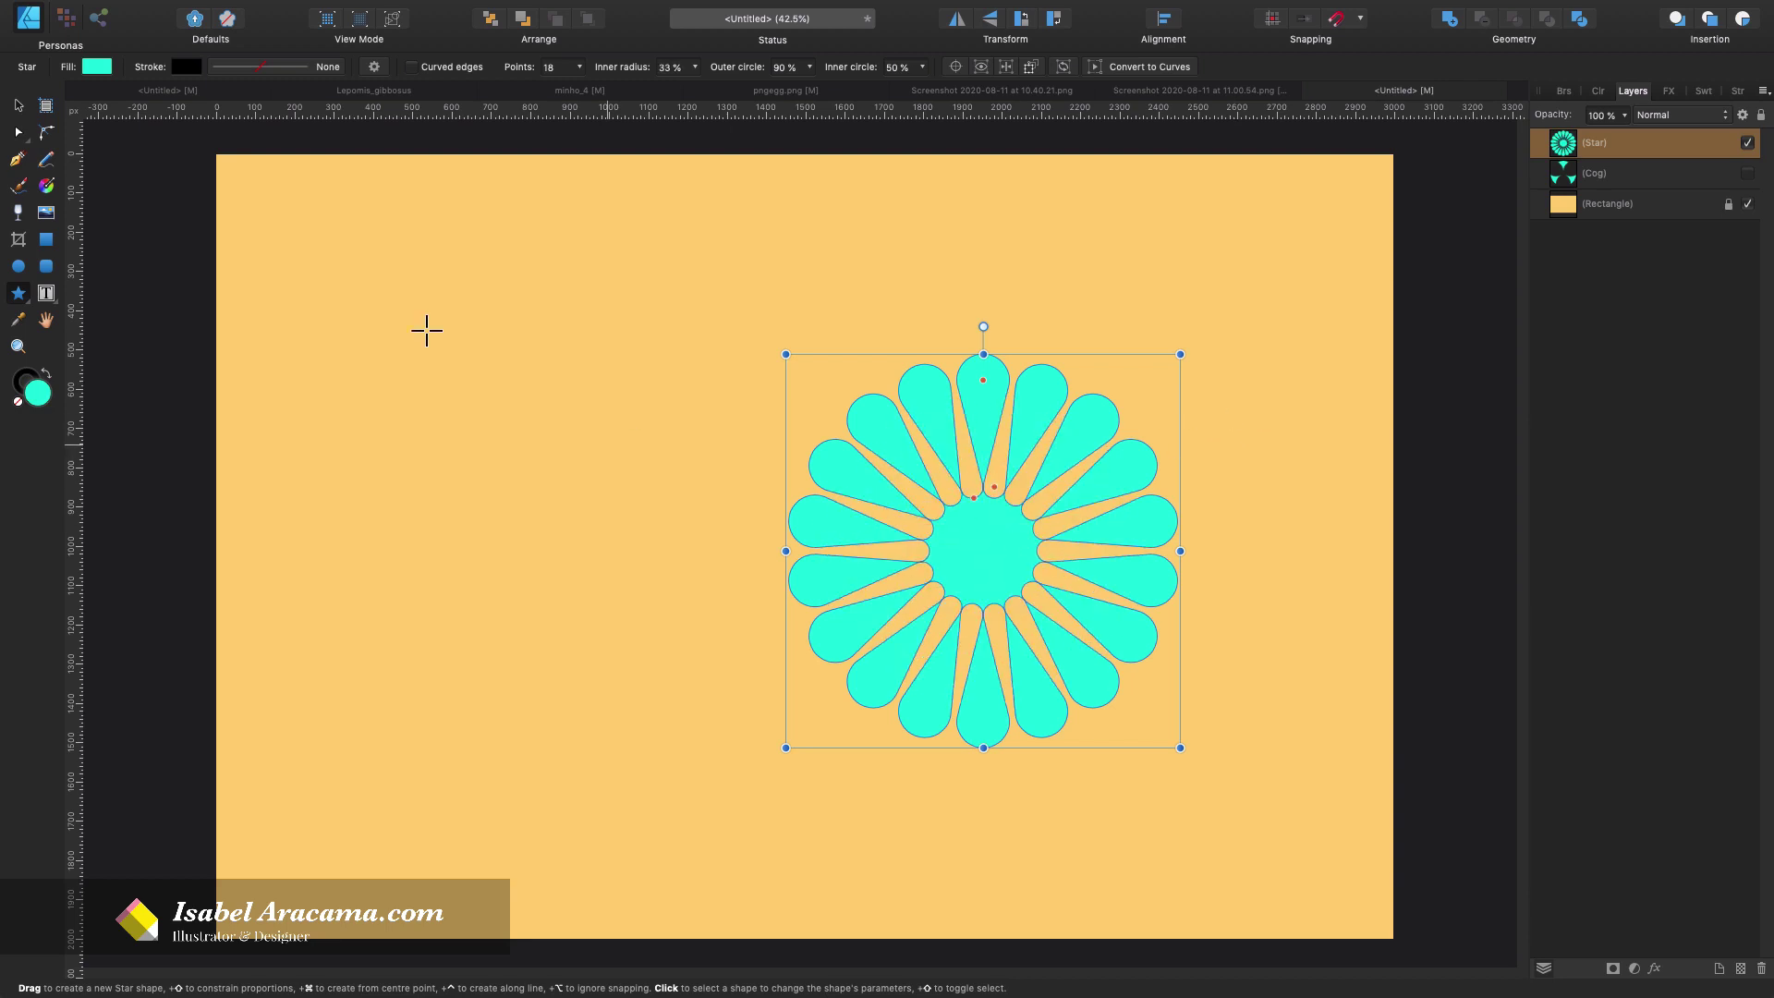
Reapply the dotted-ring preset, try teardrop petals, then switch to the 9-point star preset at 65%
left_click(374, 67)
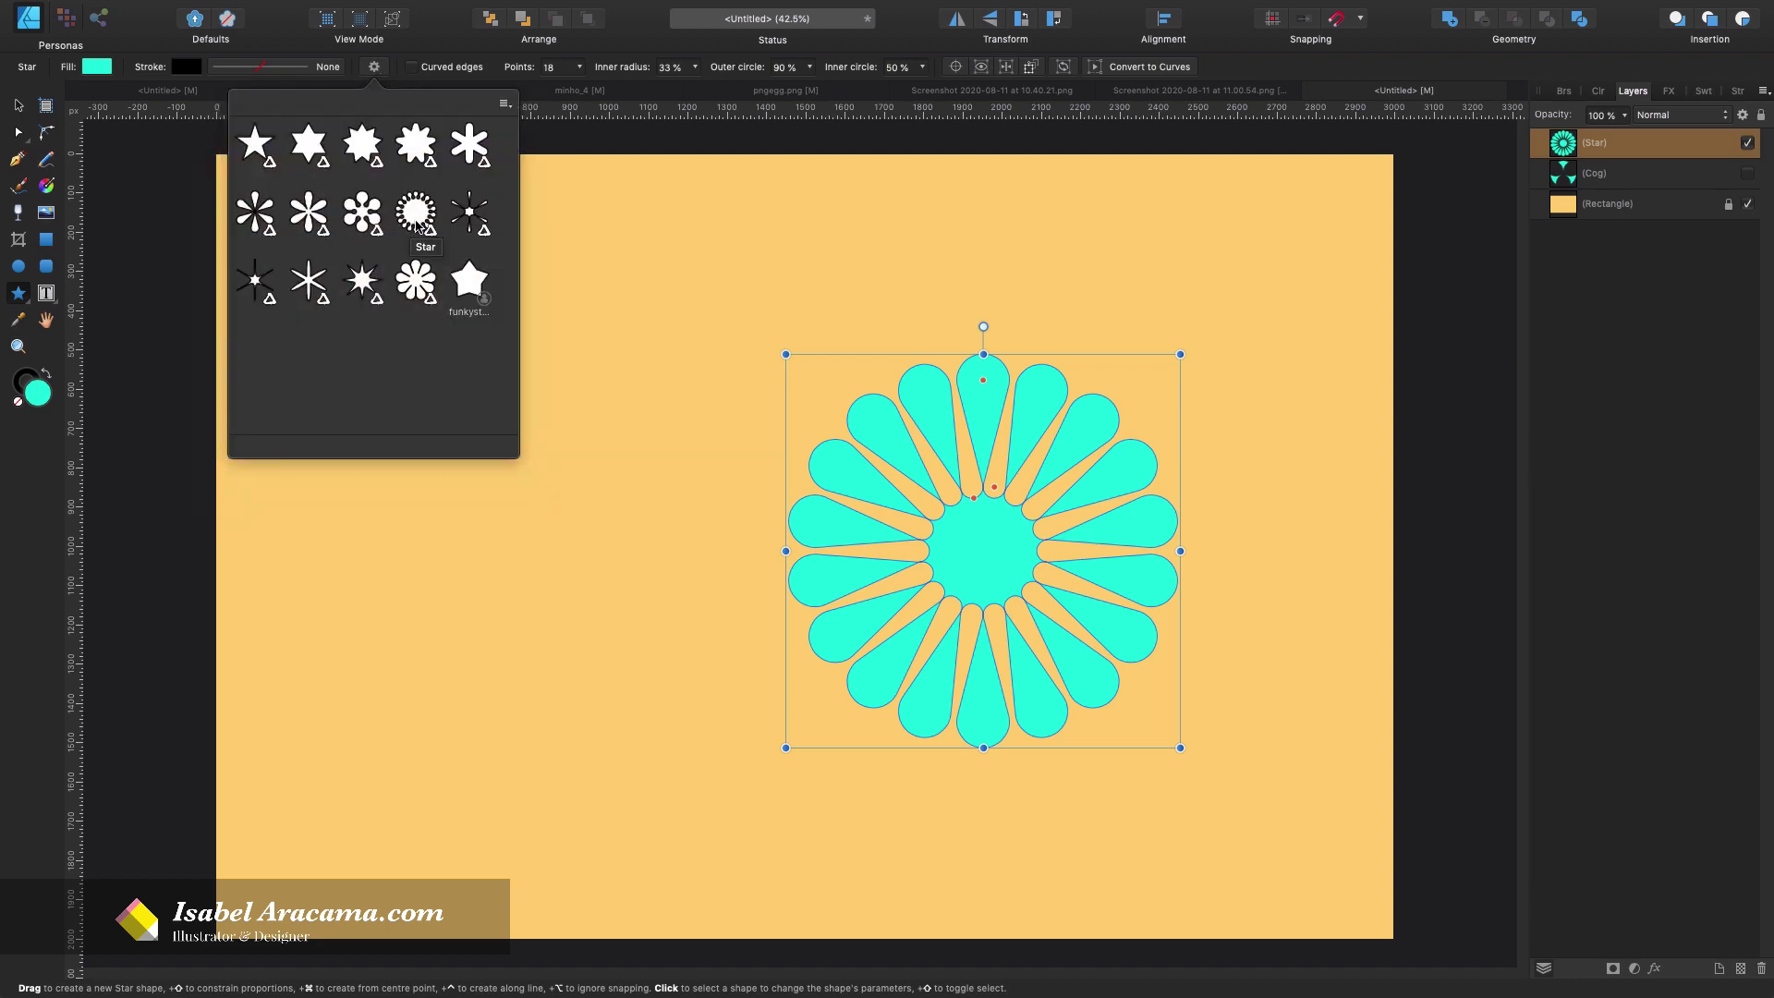
left_click(413, 217)
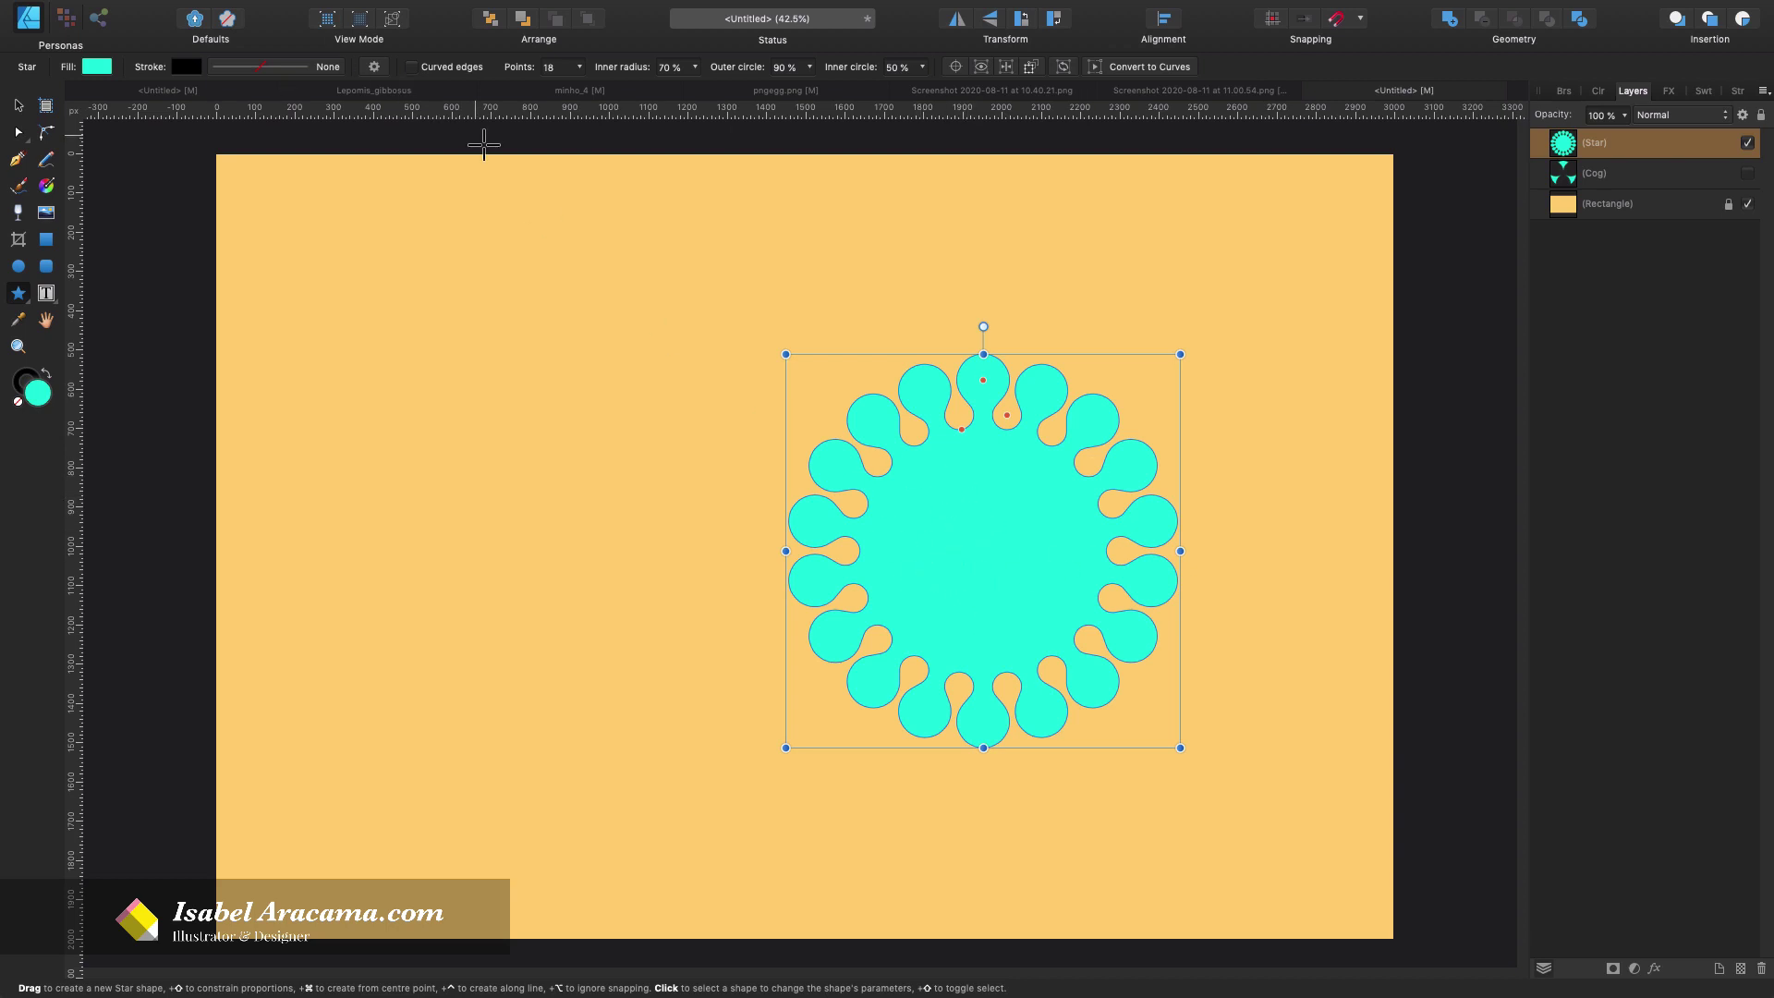
left_click_drag(1006, 415, 994, 486)
left_click(374, 67)
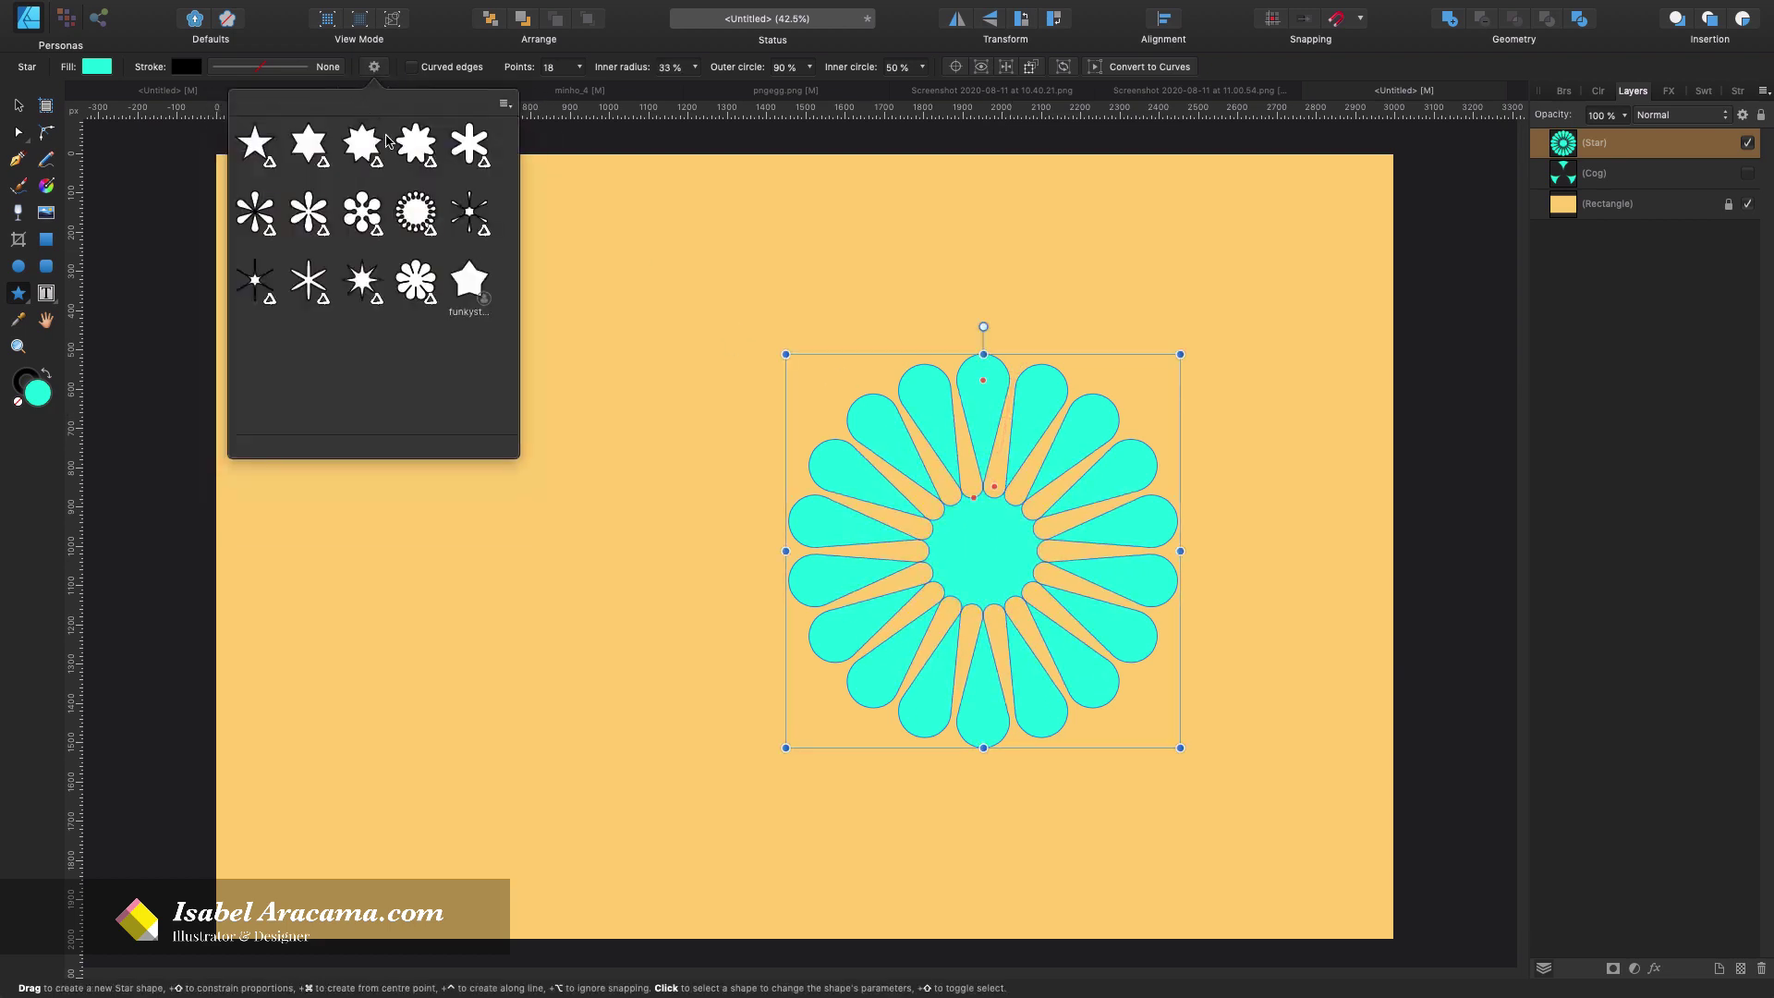
left_click(384, 141)
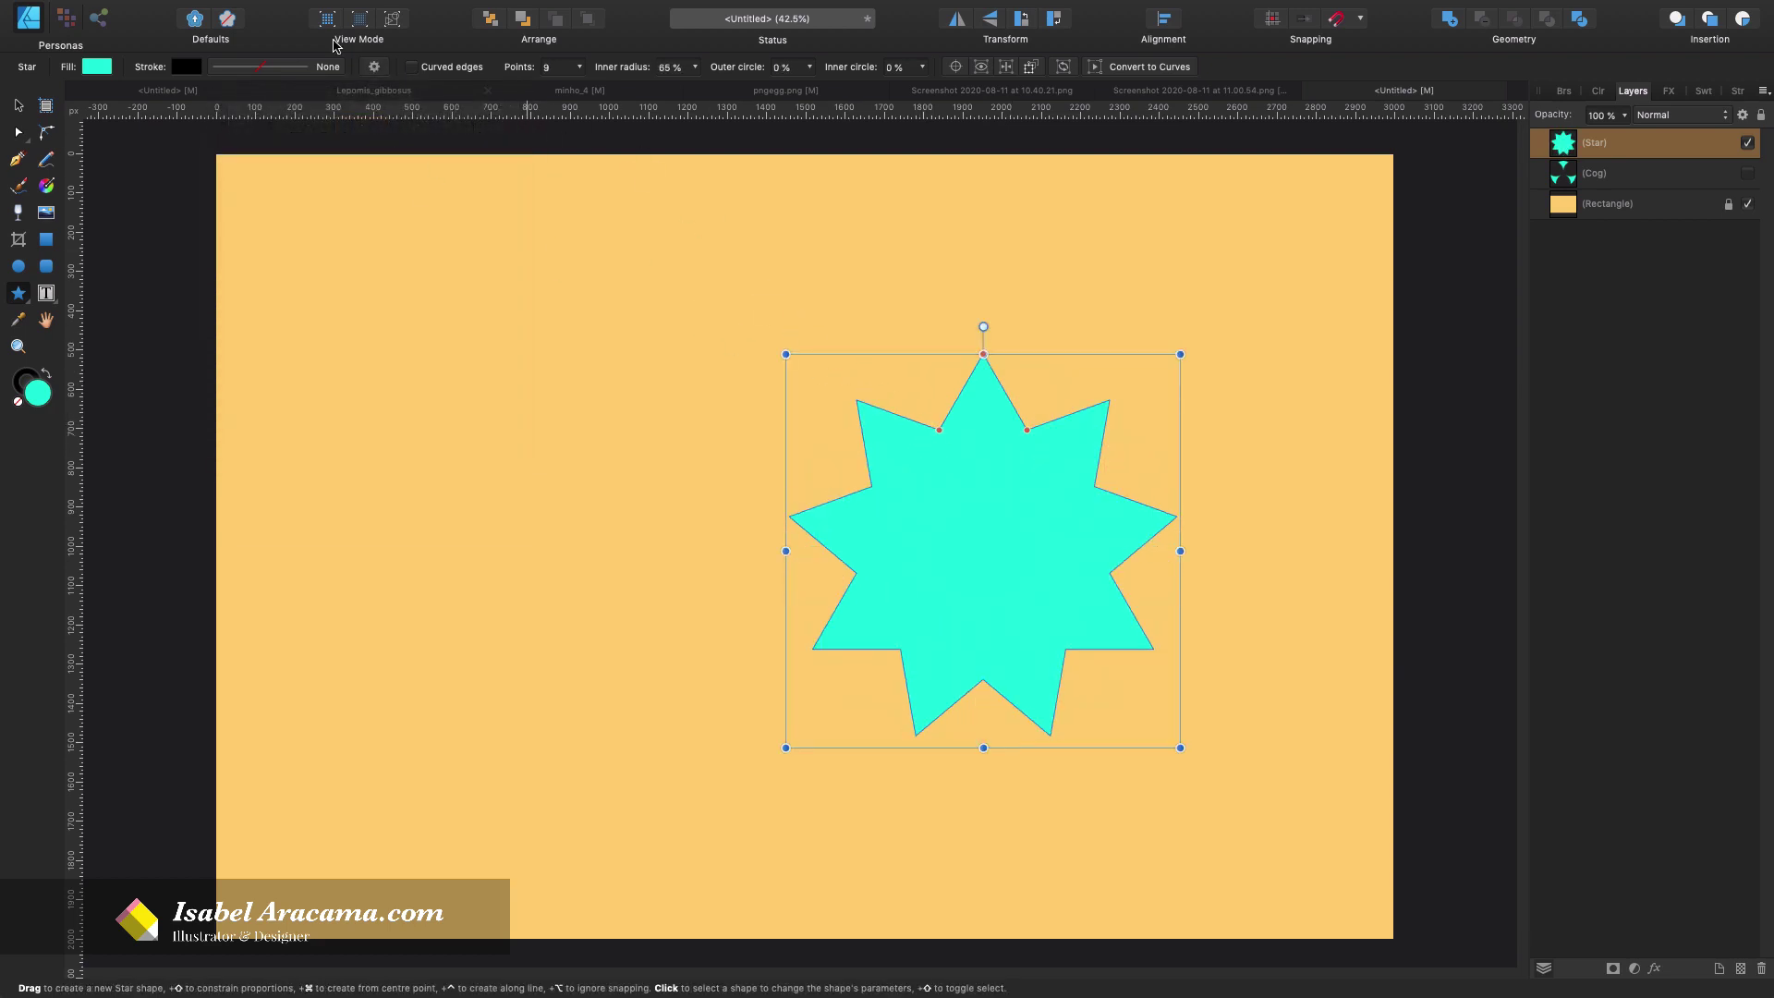
left_click(374, 67)
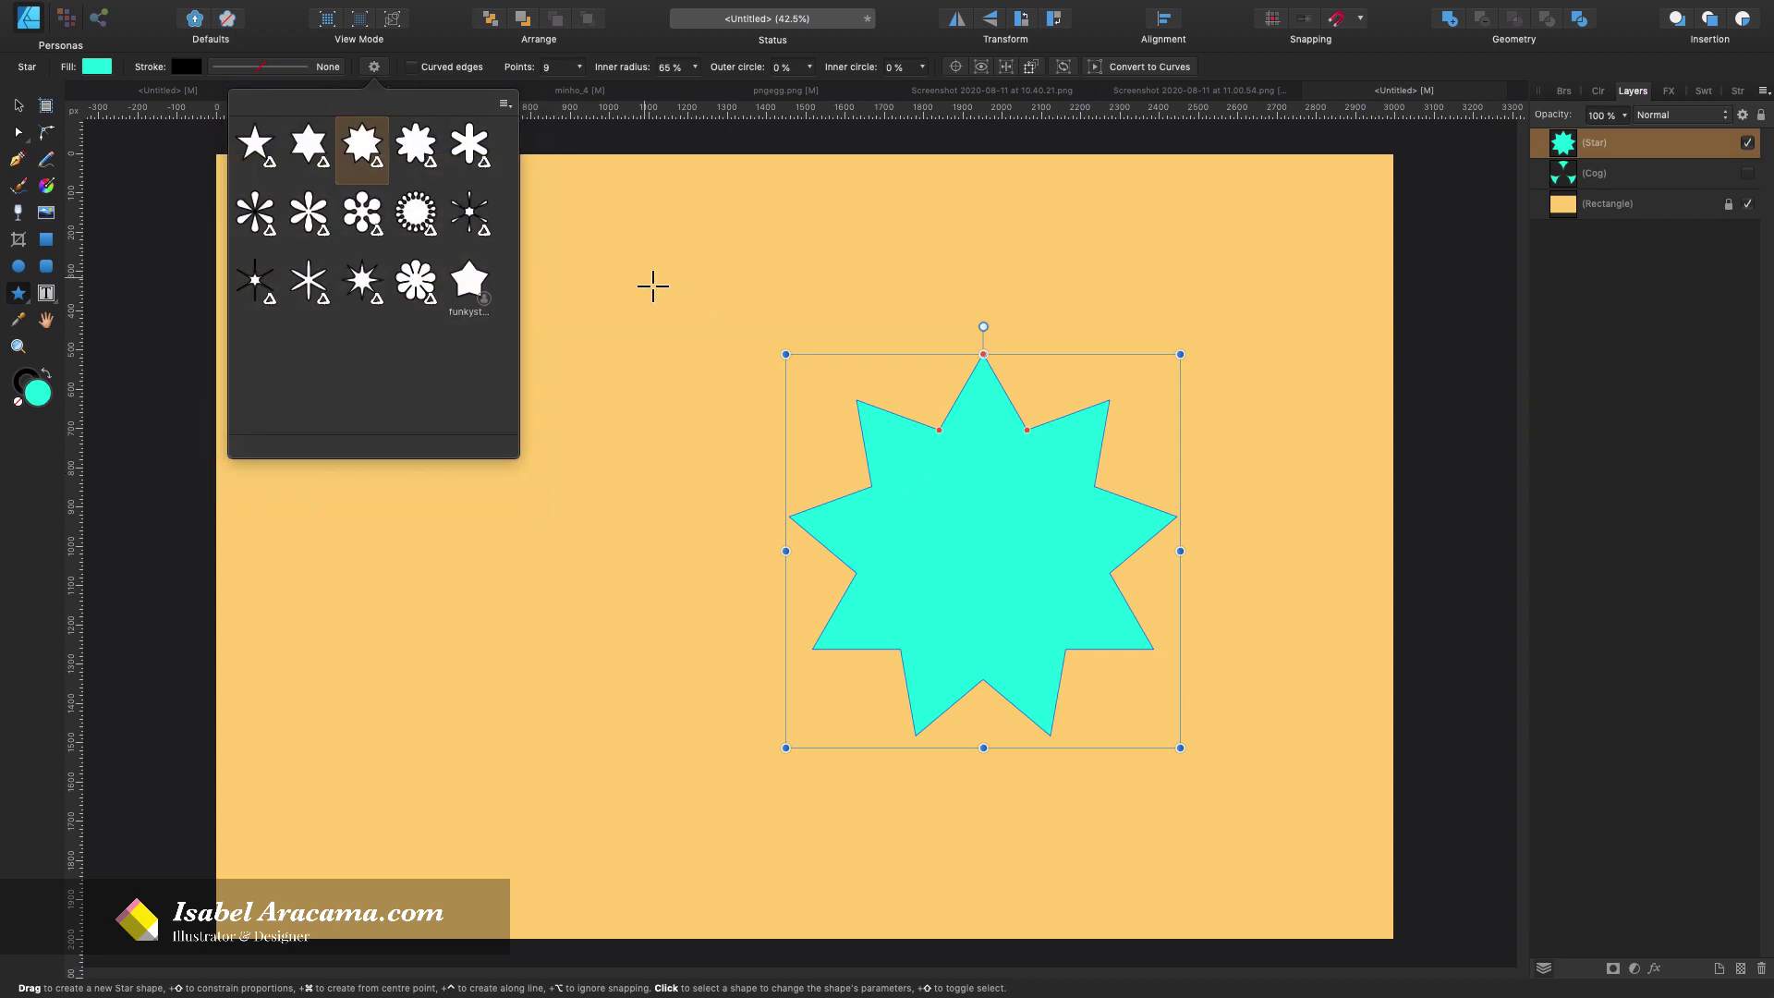
key("v")
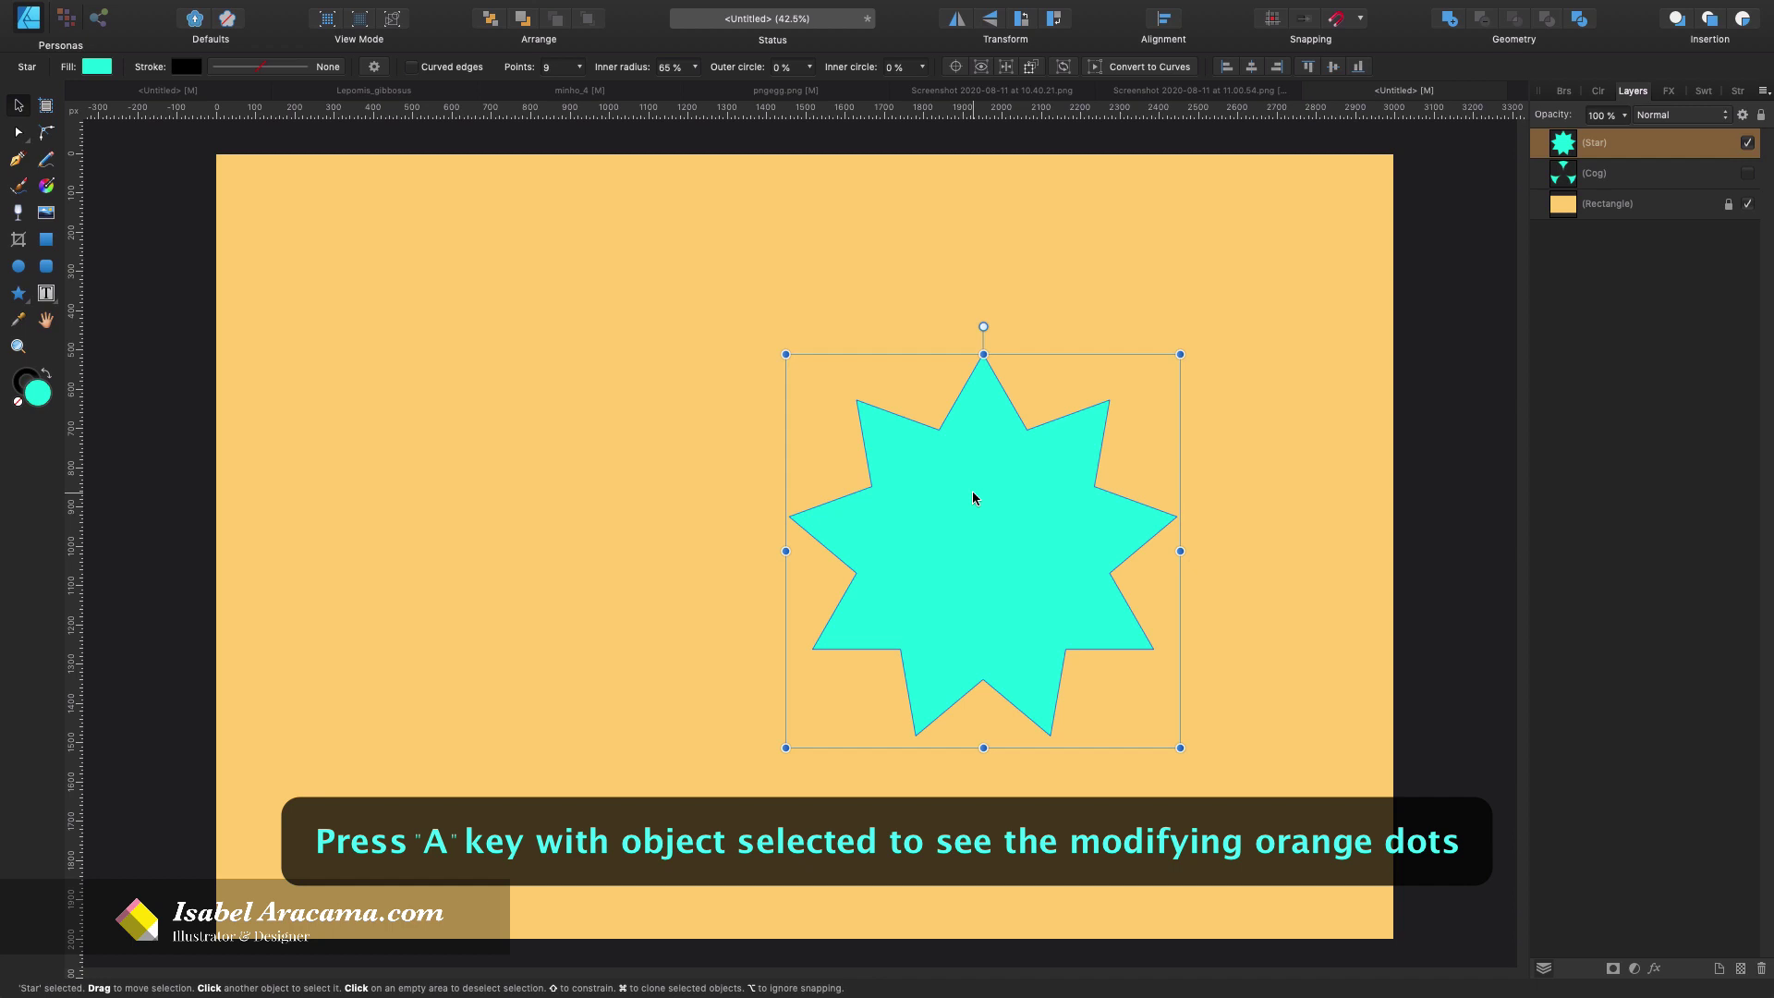
Briefly show the nine-point star's orange modifying handles, then hide them again
key("a")
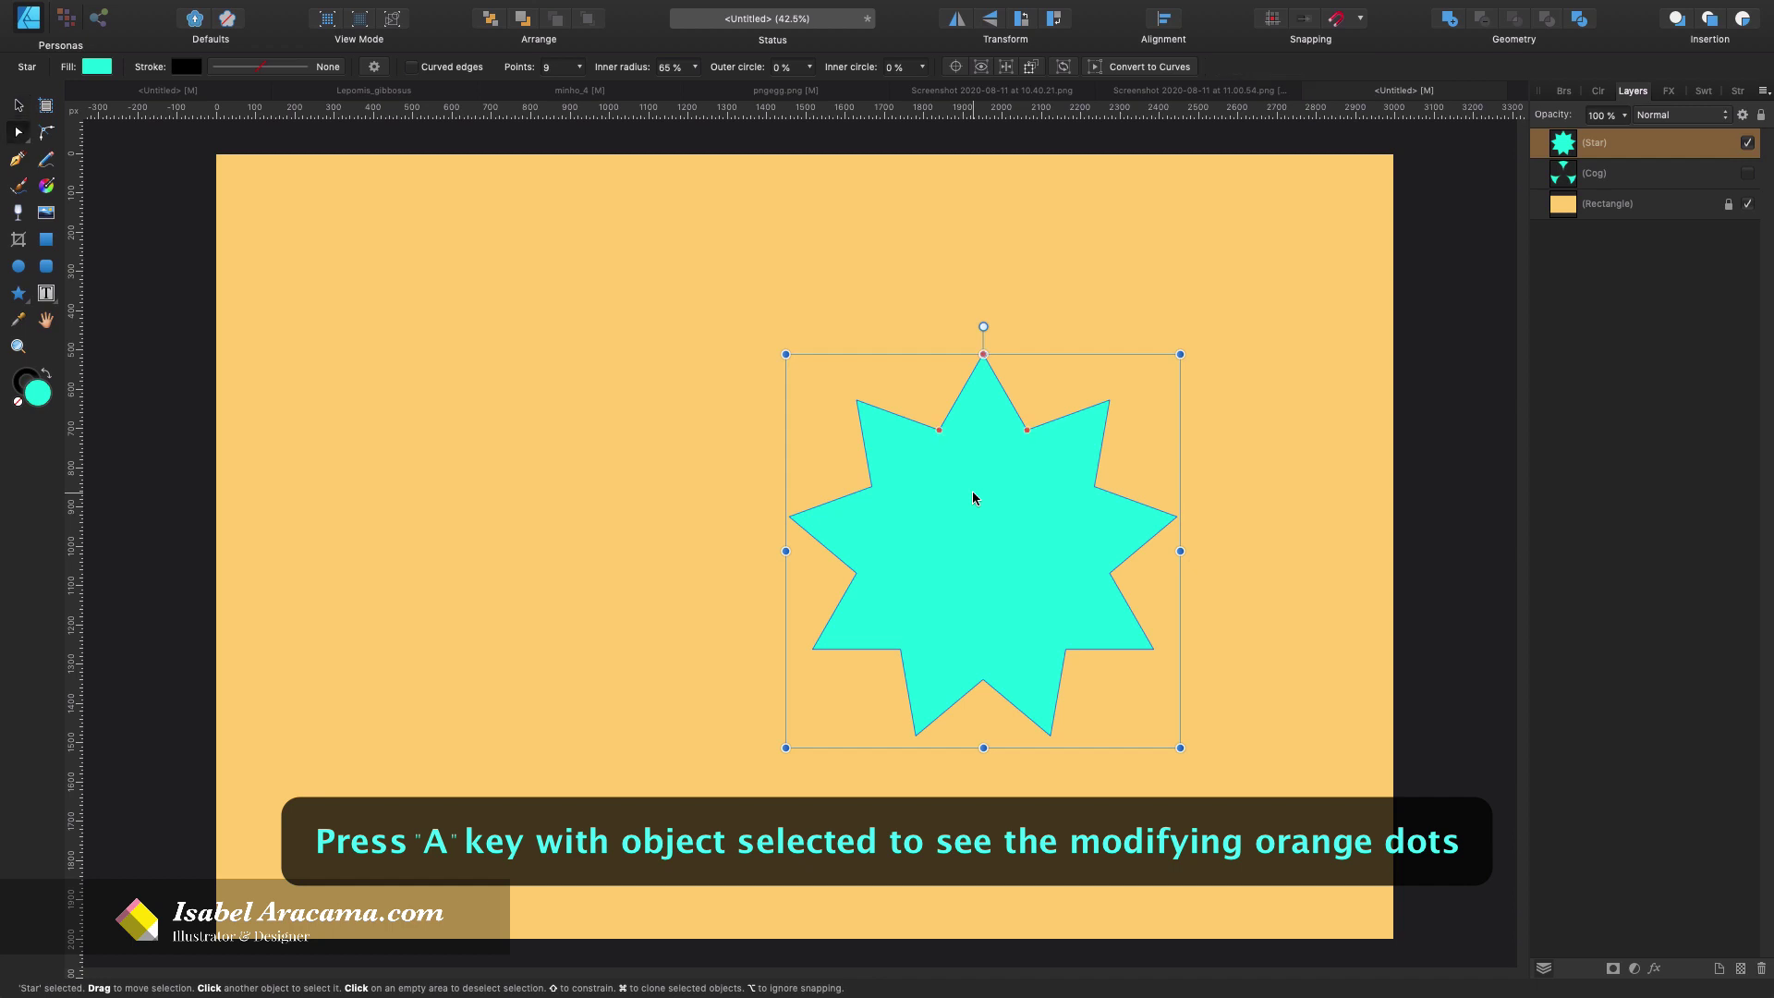
key("v")
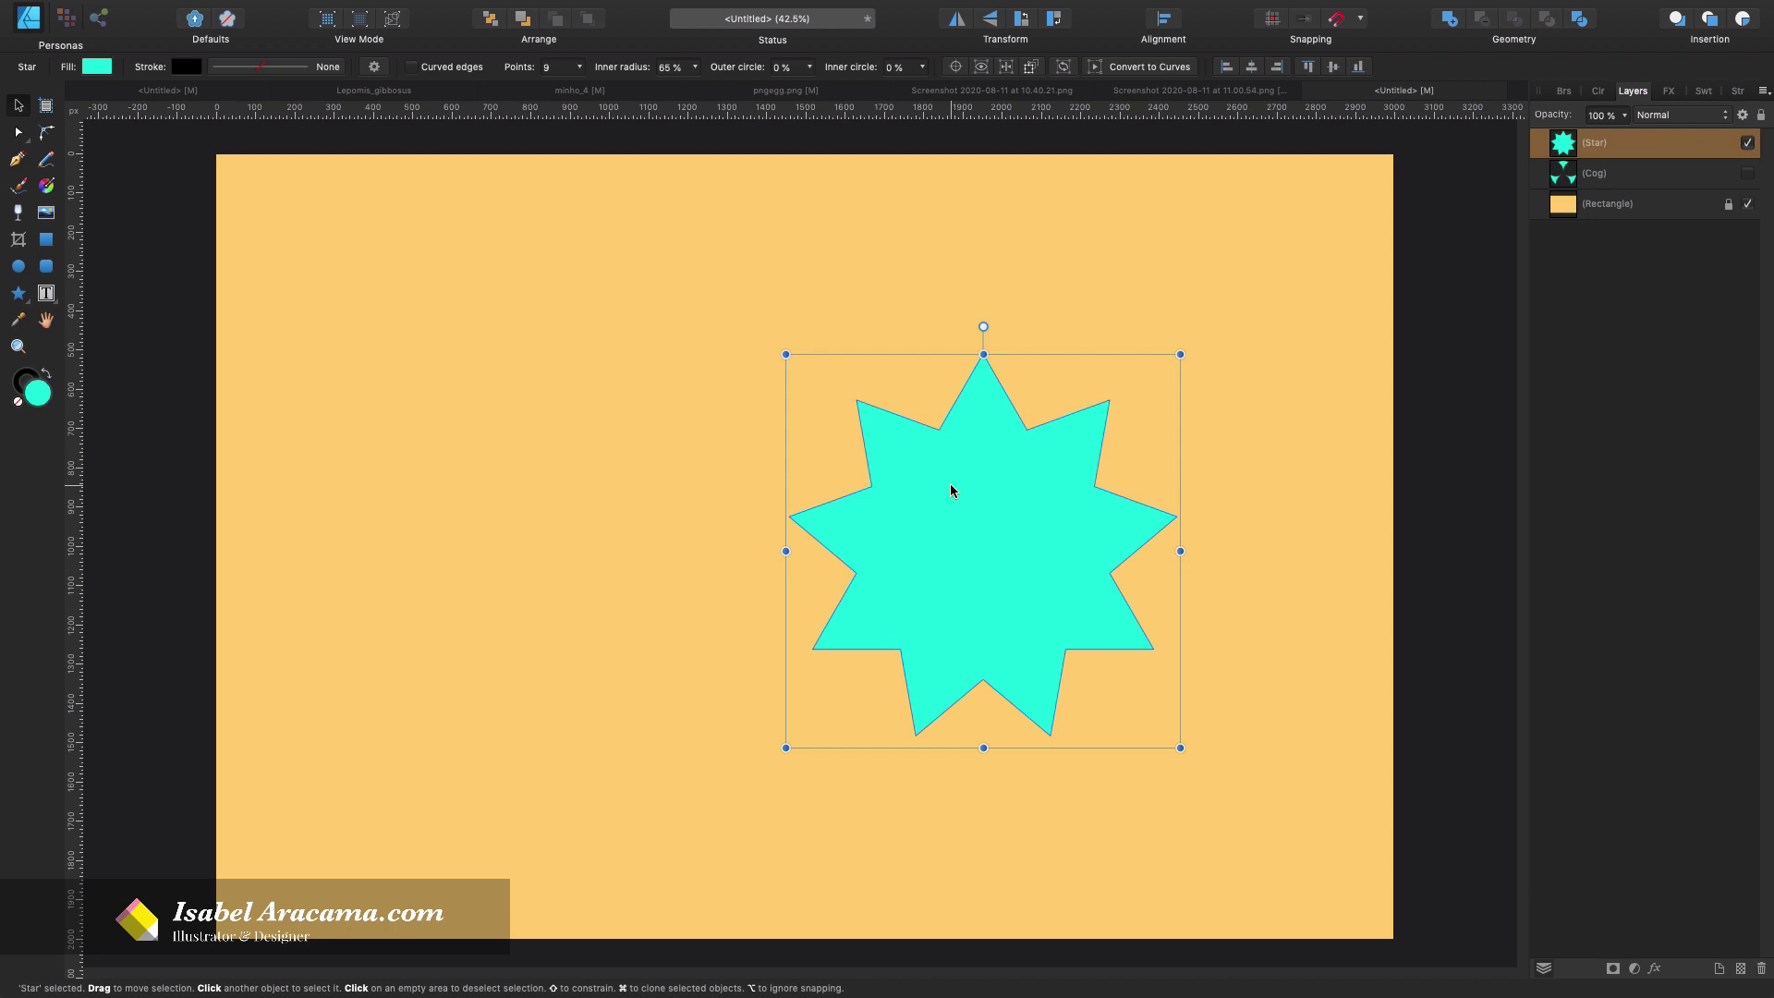
Drag the nine-point star's inner circle out to 88%, giving a scalloped core with thin spikes
left_click(18, 134)
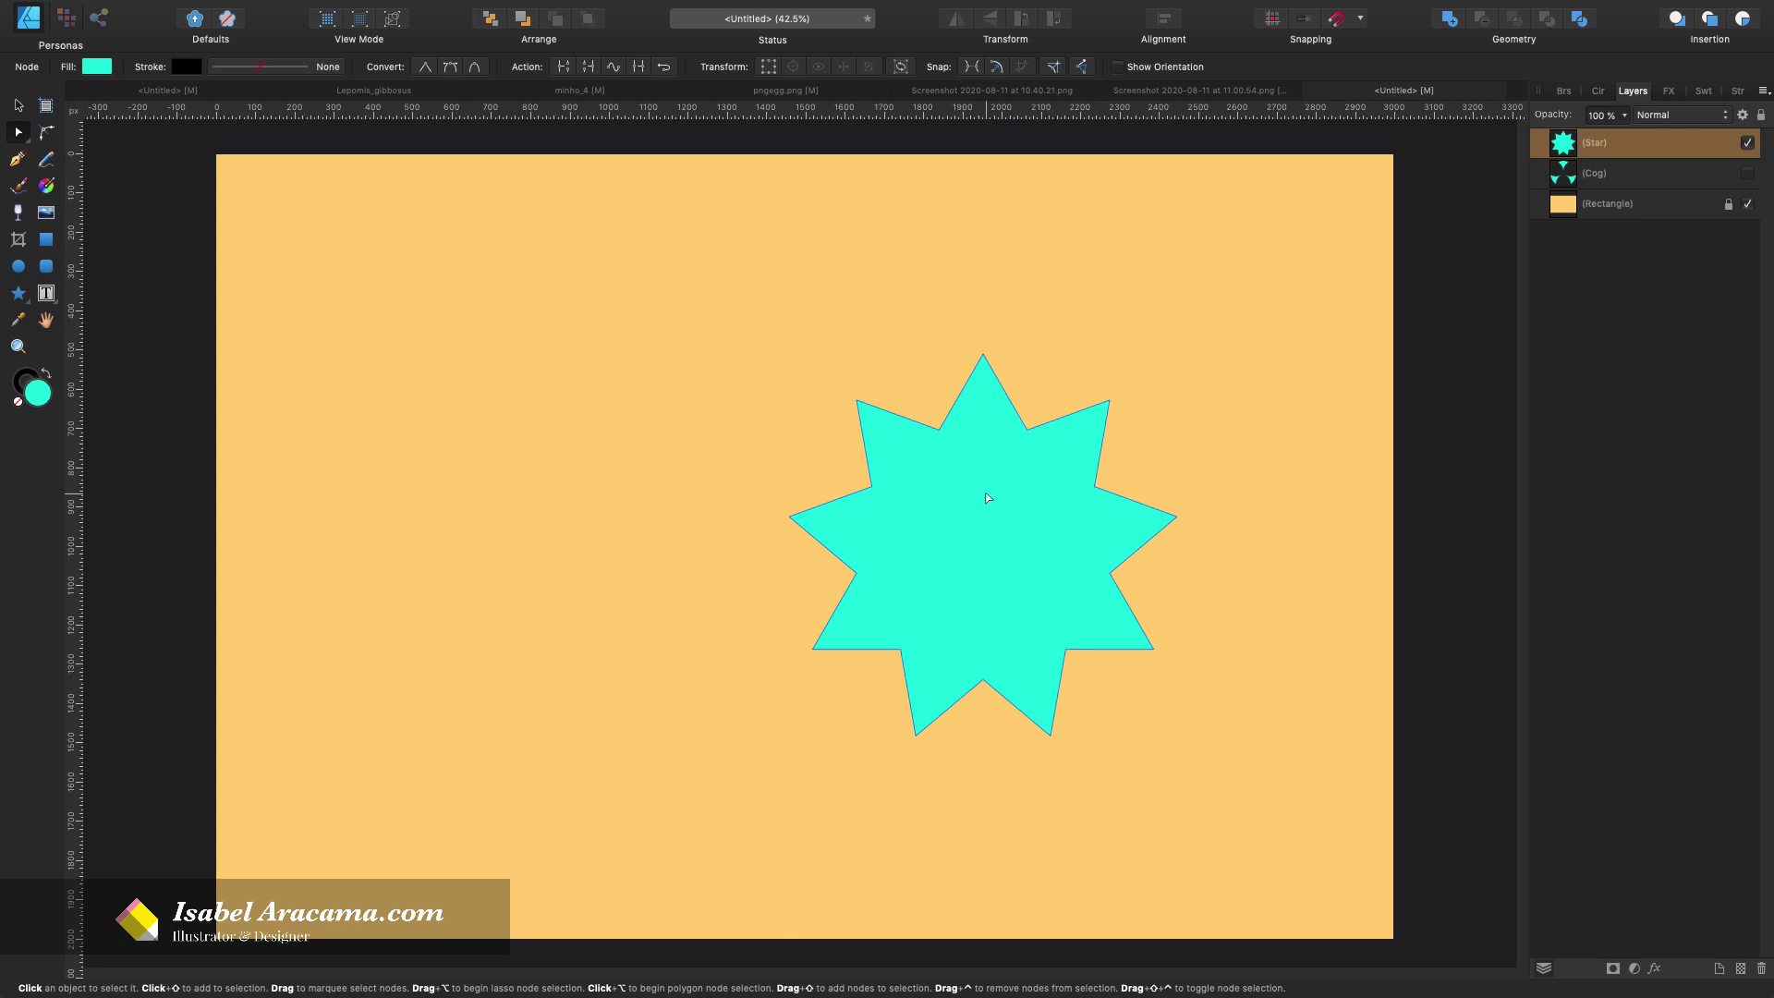
key("v")
left_click_drag(938, 430, 668, 399)
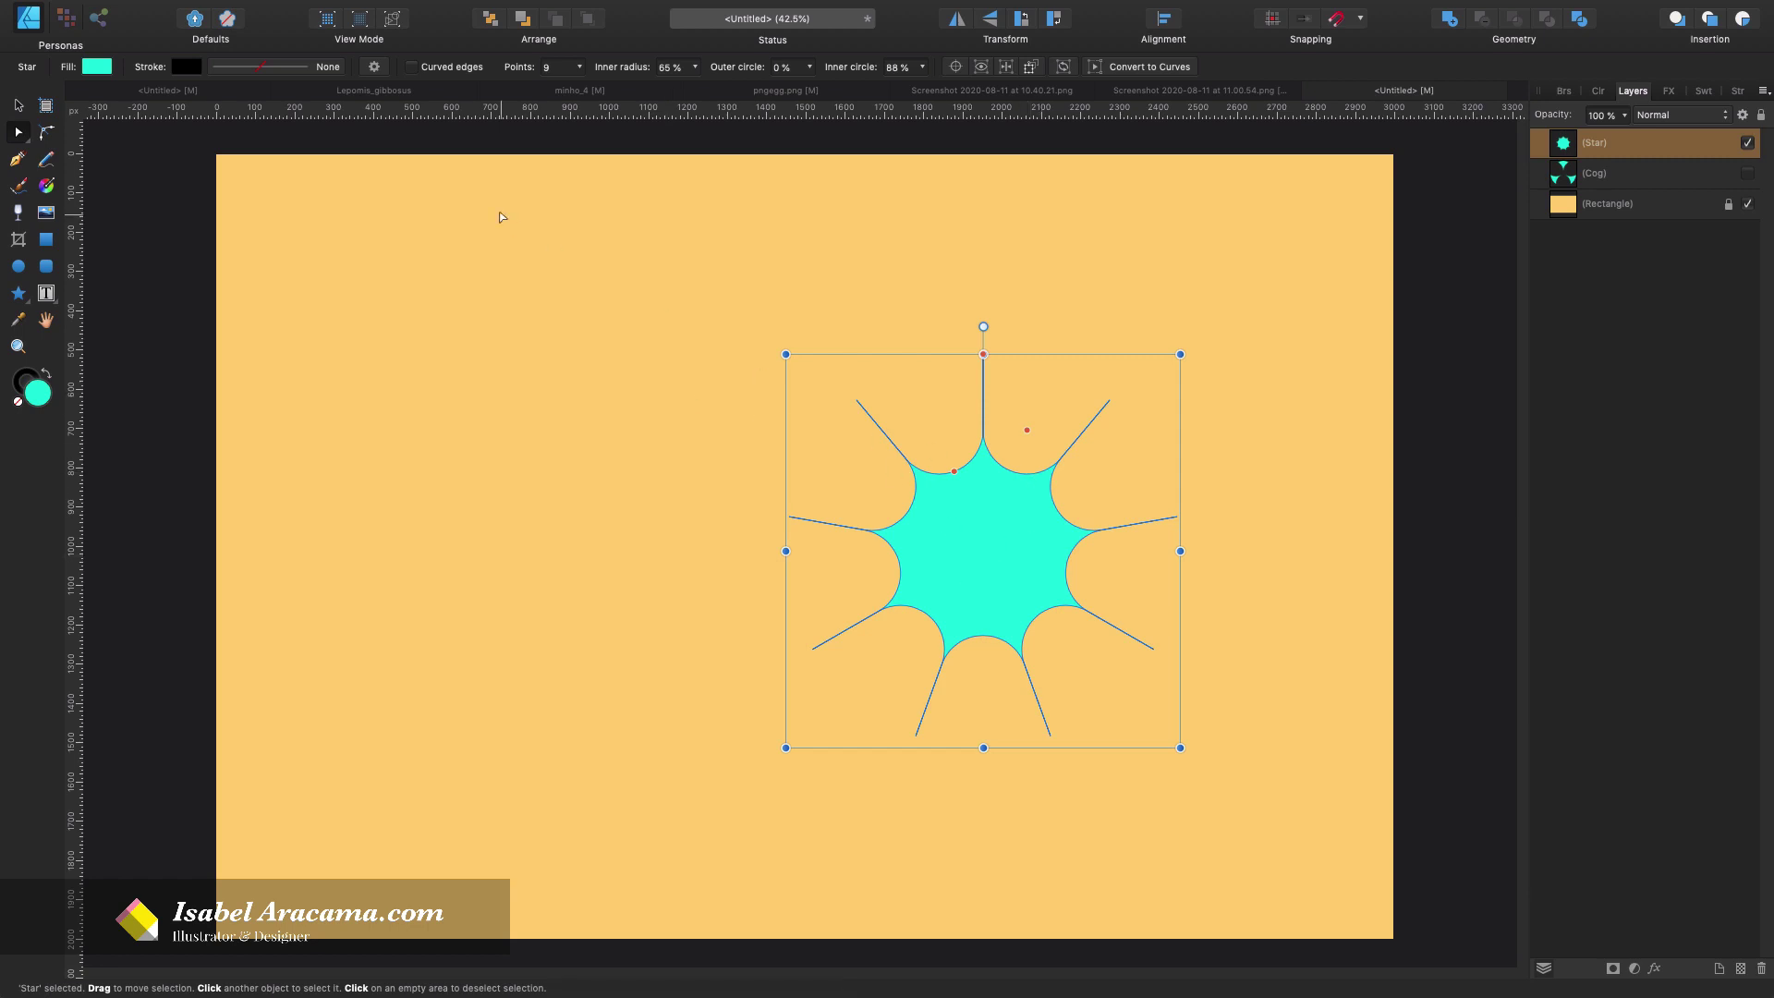
left_click(374, 67)
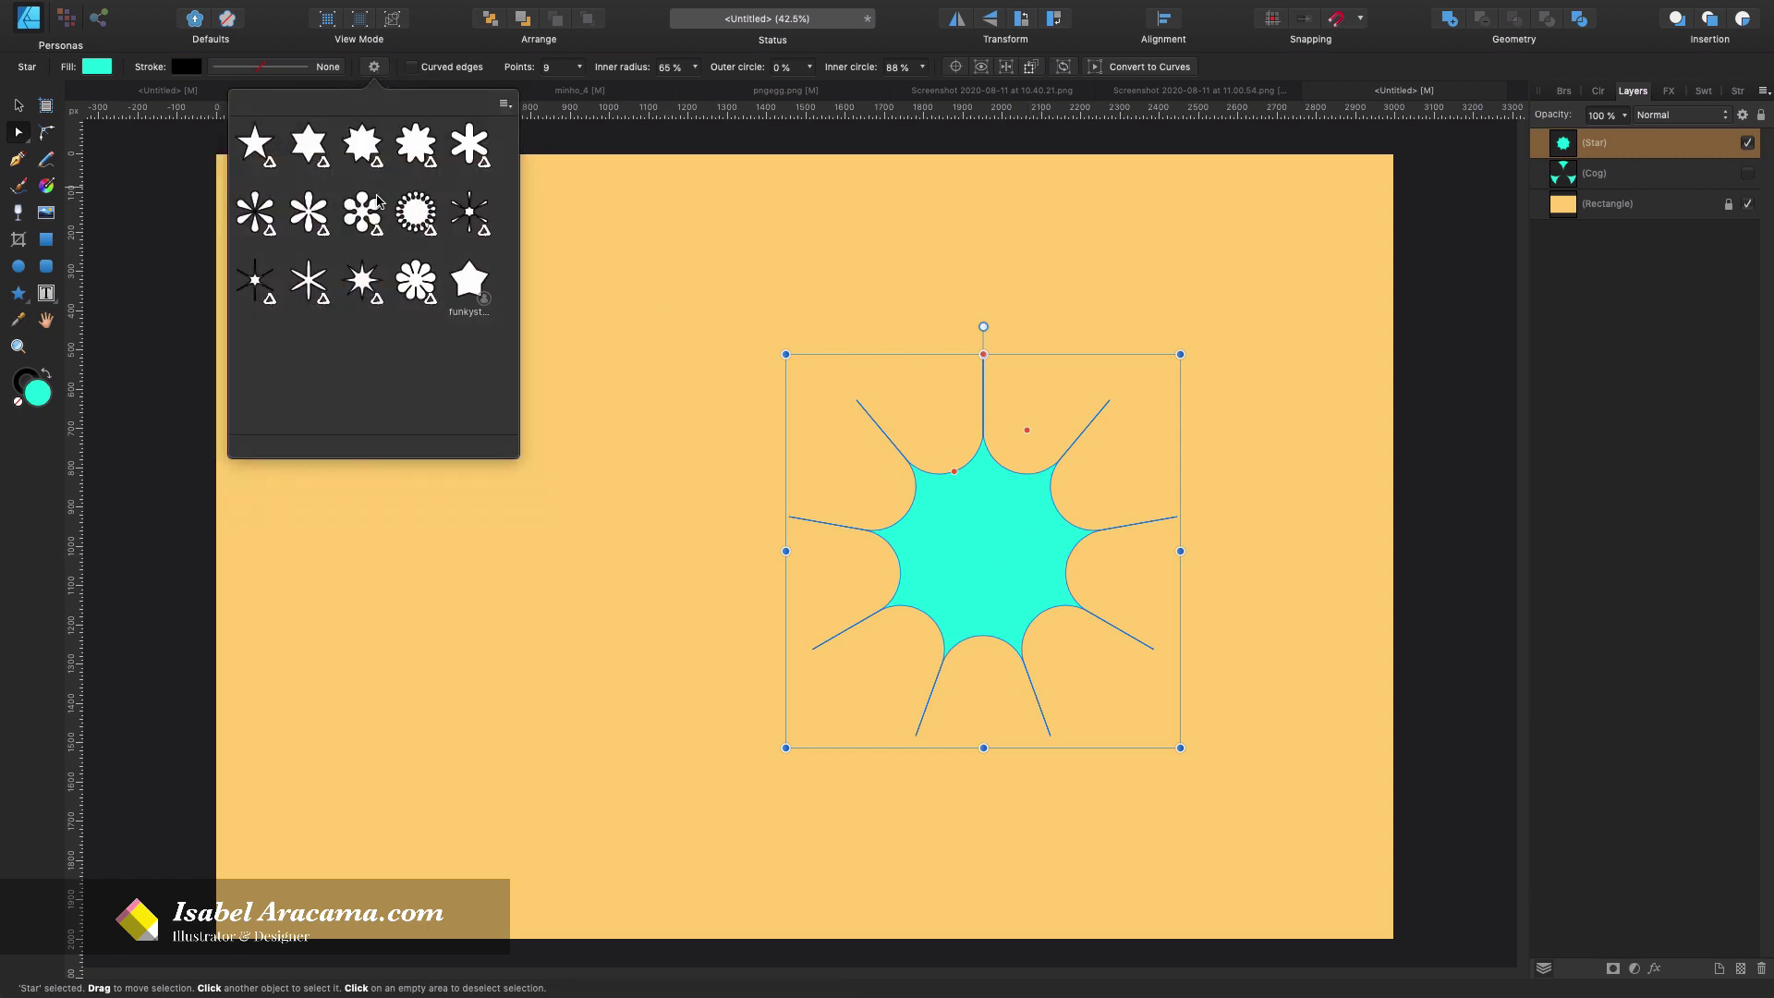